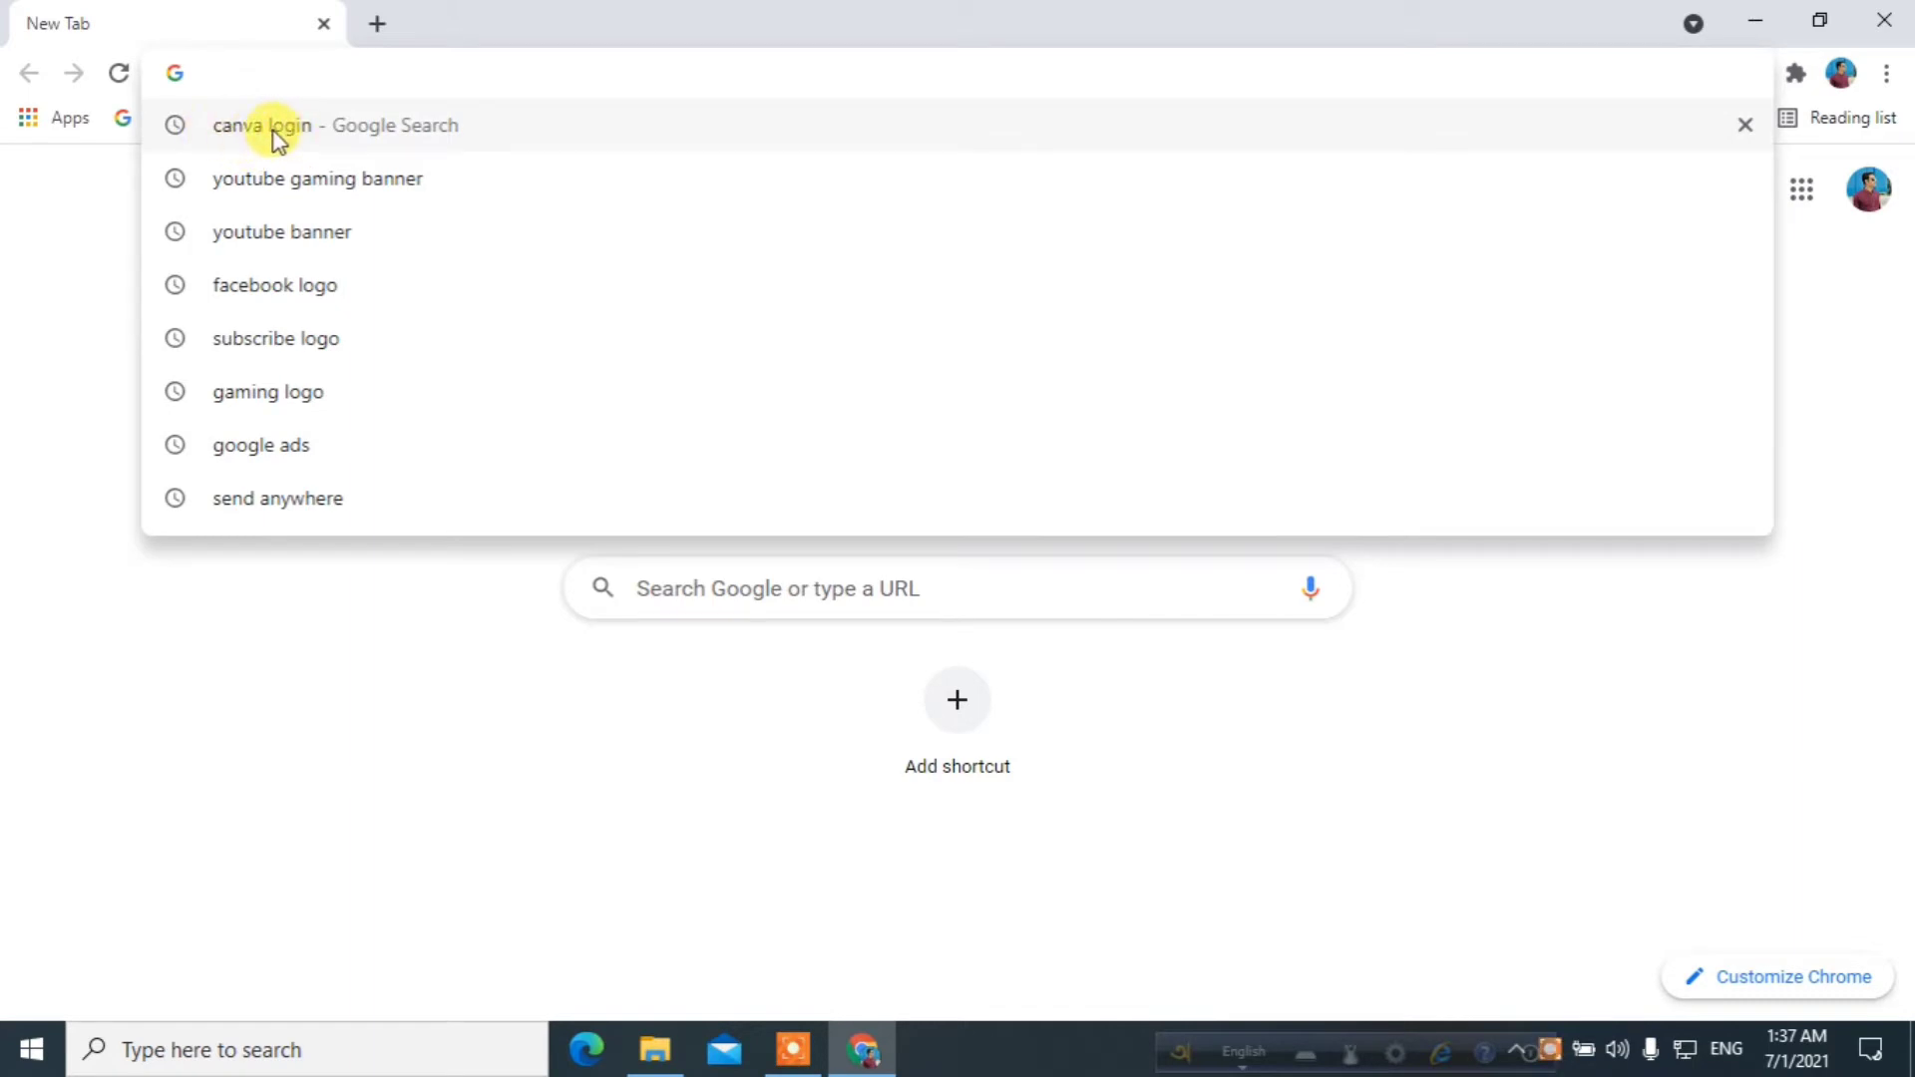
Open Canva's login page from a Google search for "canva login" and sign in with the suggested Google account.
left_click(274, 130)
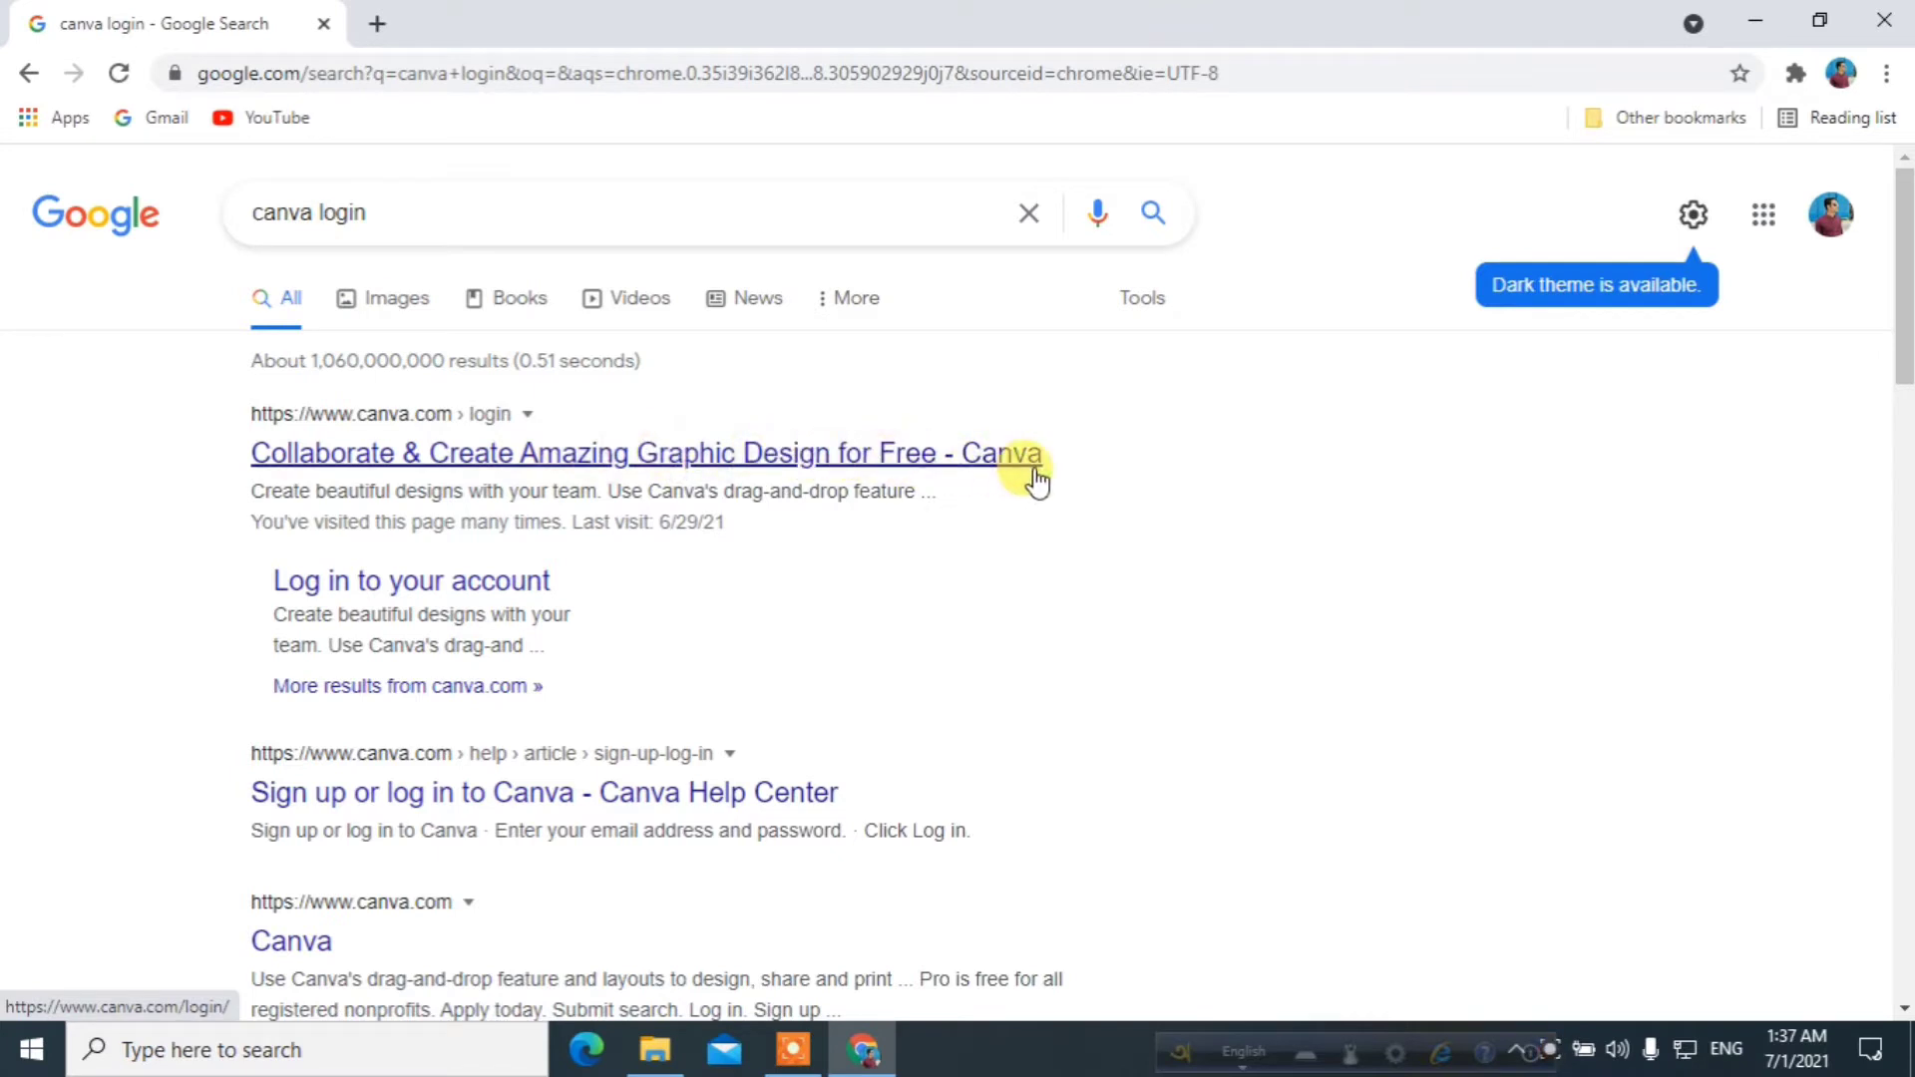
left_click(499, 456)
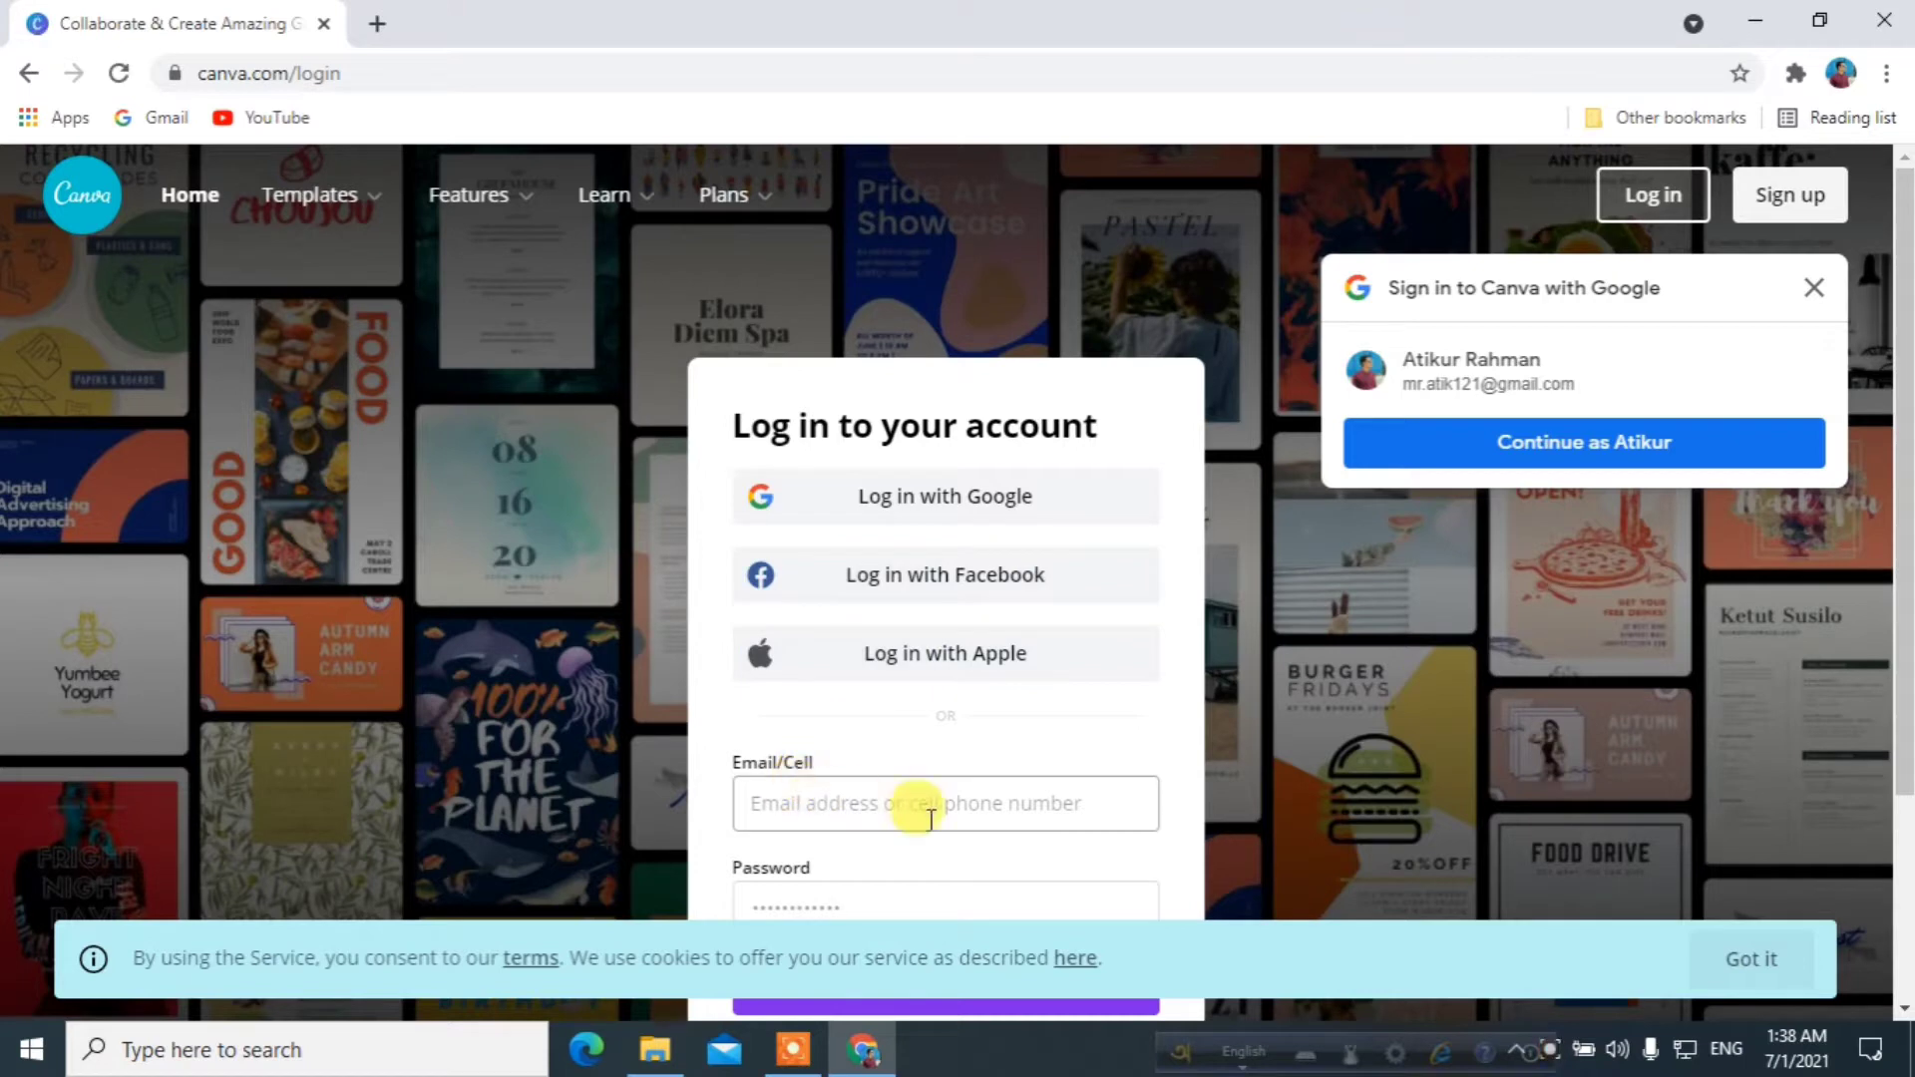
scroll(943, 808, "down", 2)
scroll(942, 808, "down", 1)
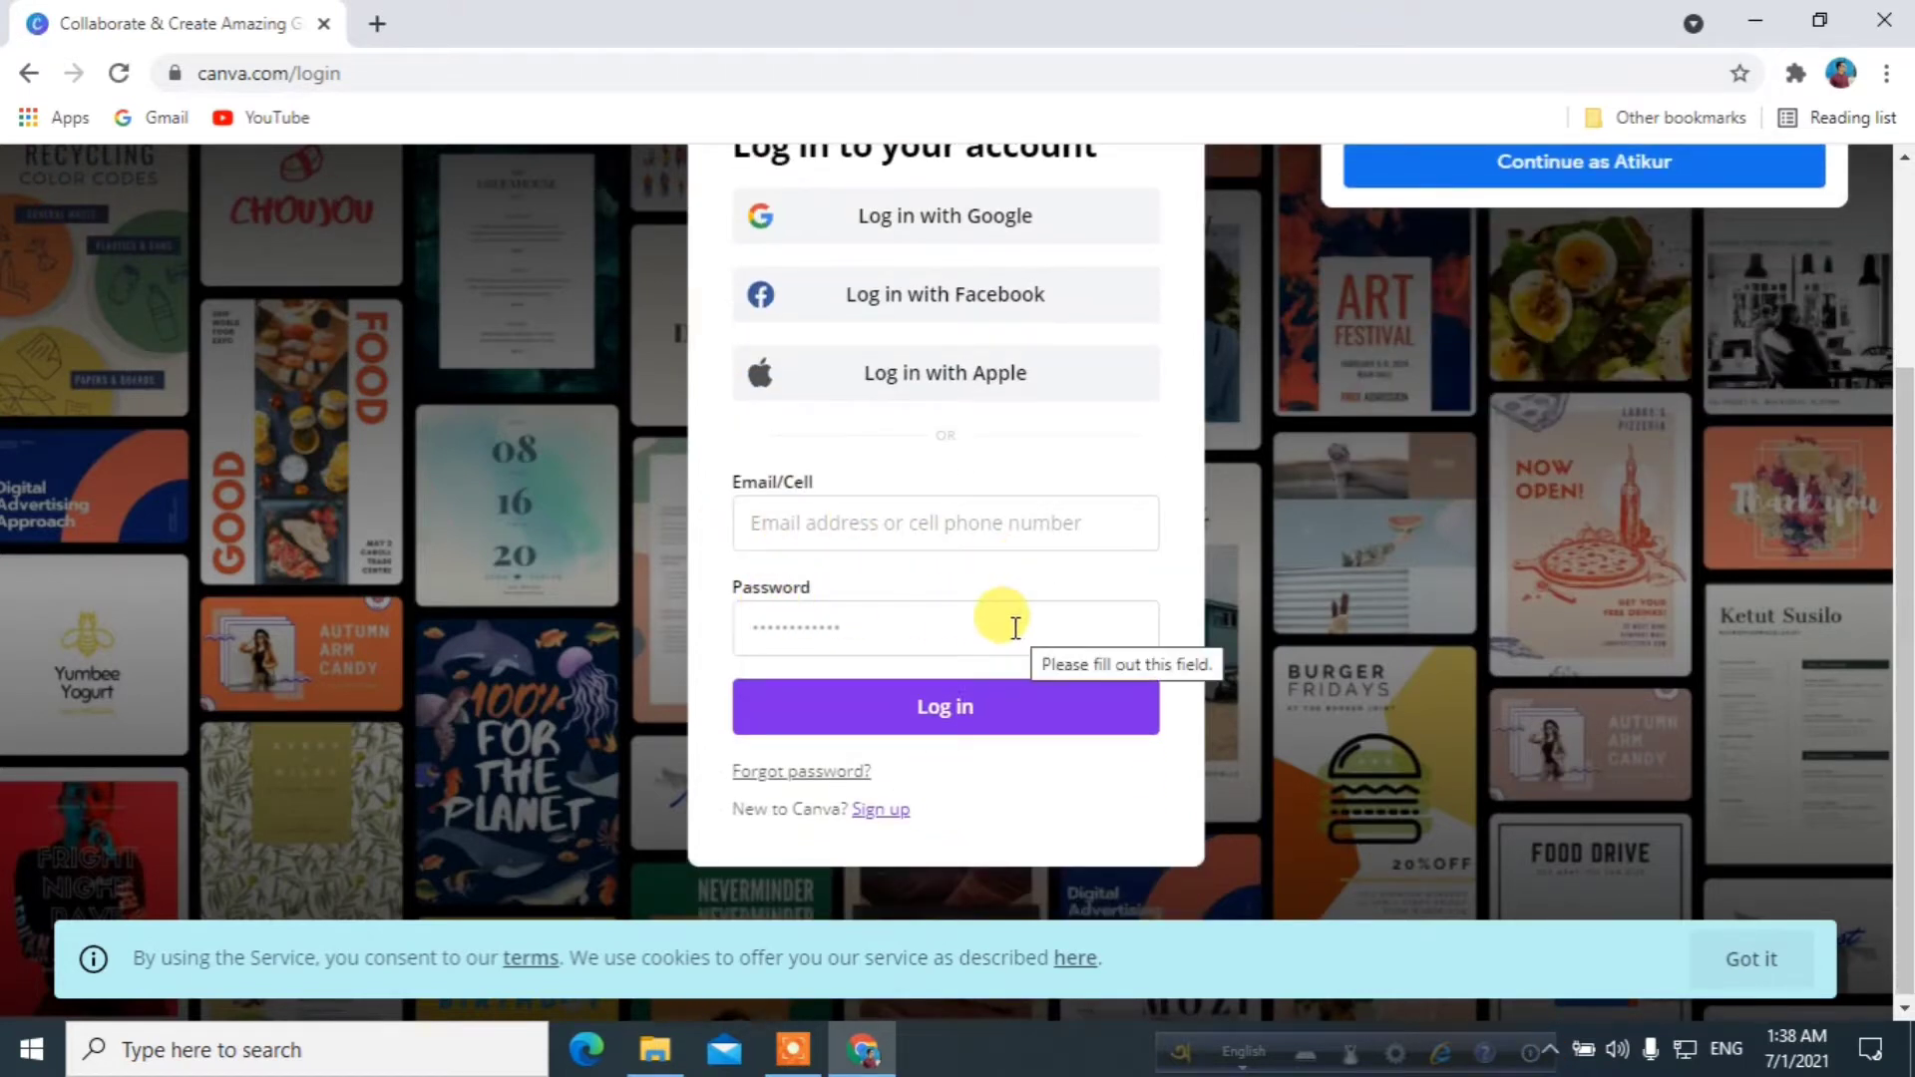
scroll(1010, 628, "up", 2)
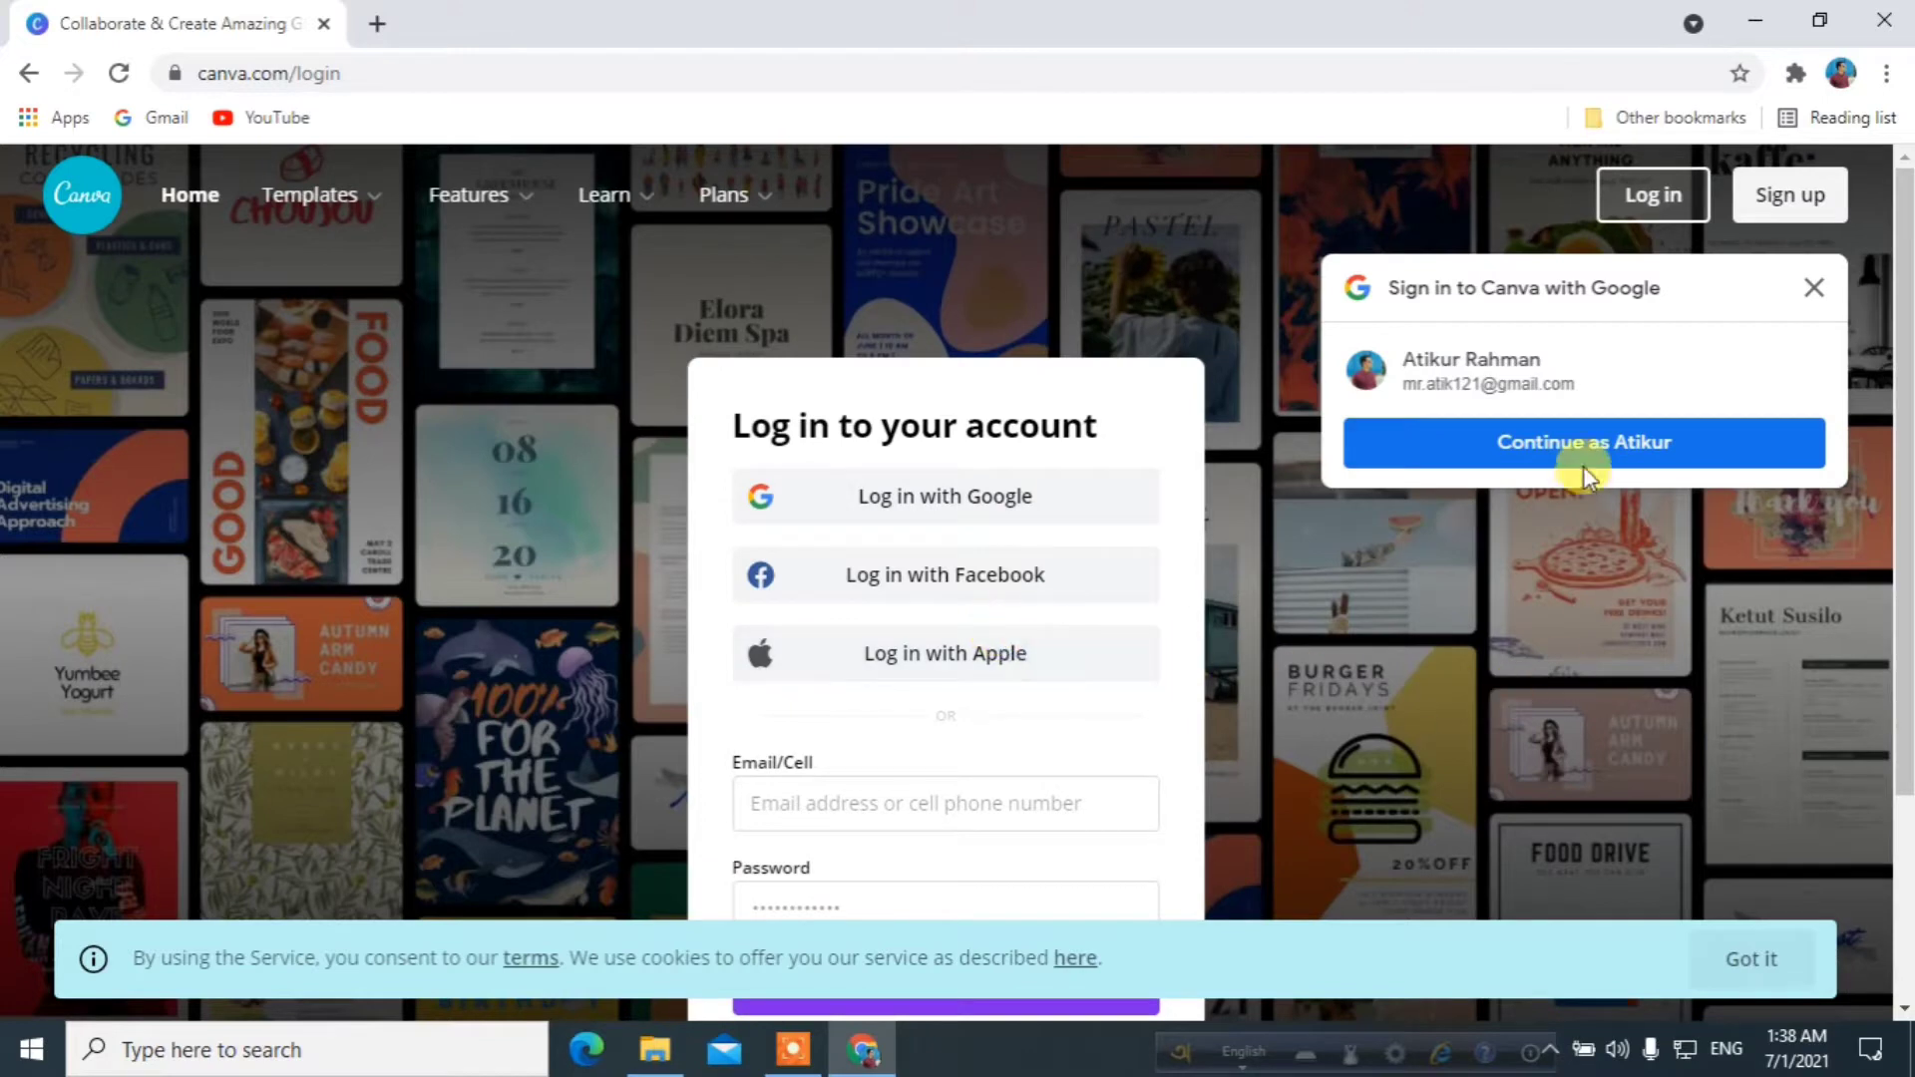
left_click(1575, 449)
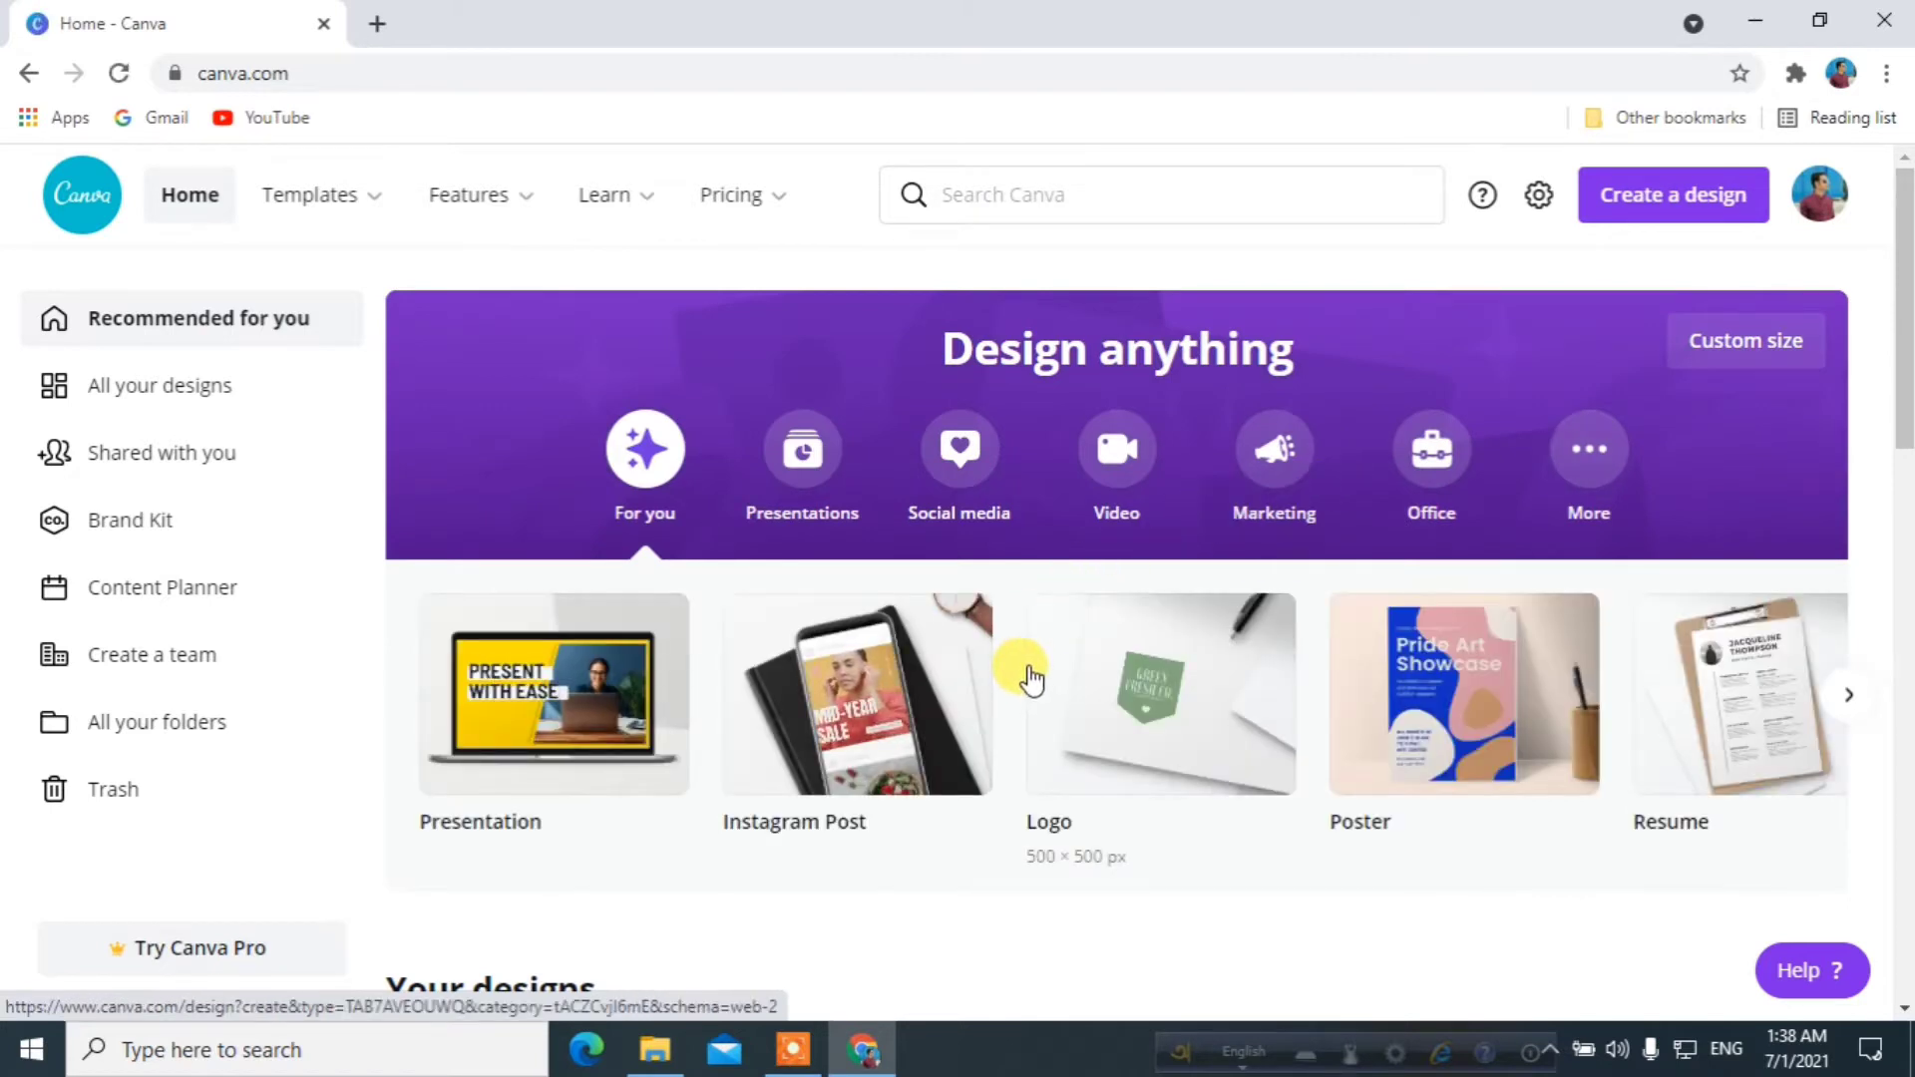
Find the YouTube Channel Art section on the home page and open its full list of templates.
scroll(1029, 667, "down", 1)
scroll(1028, 667, "up", 1)
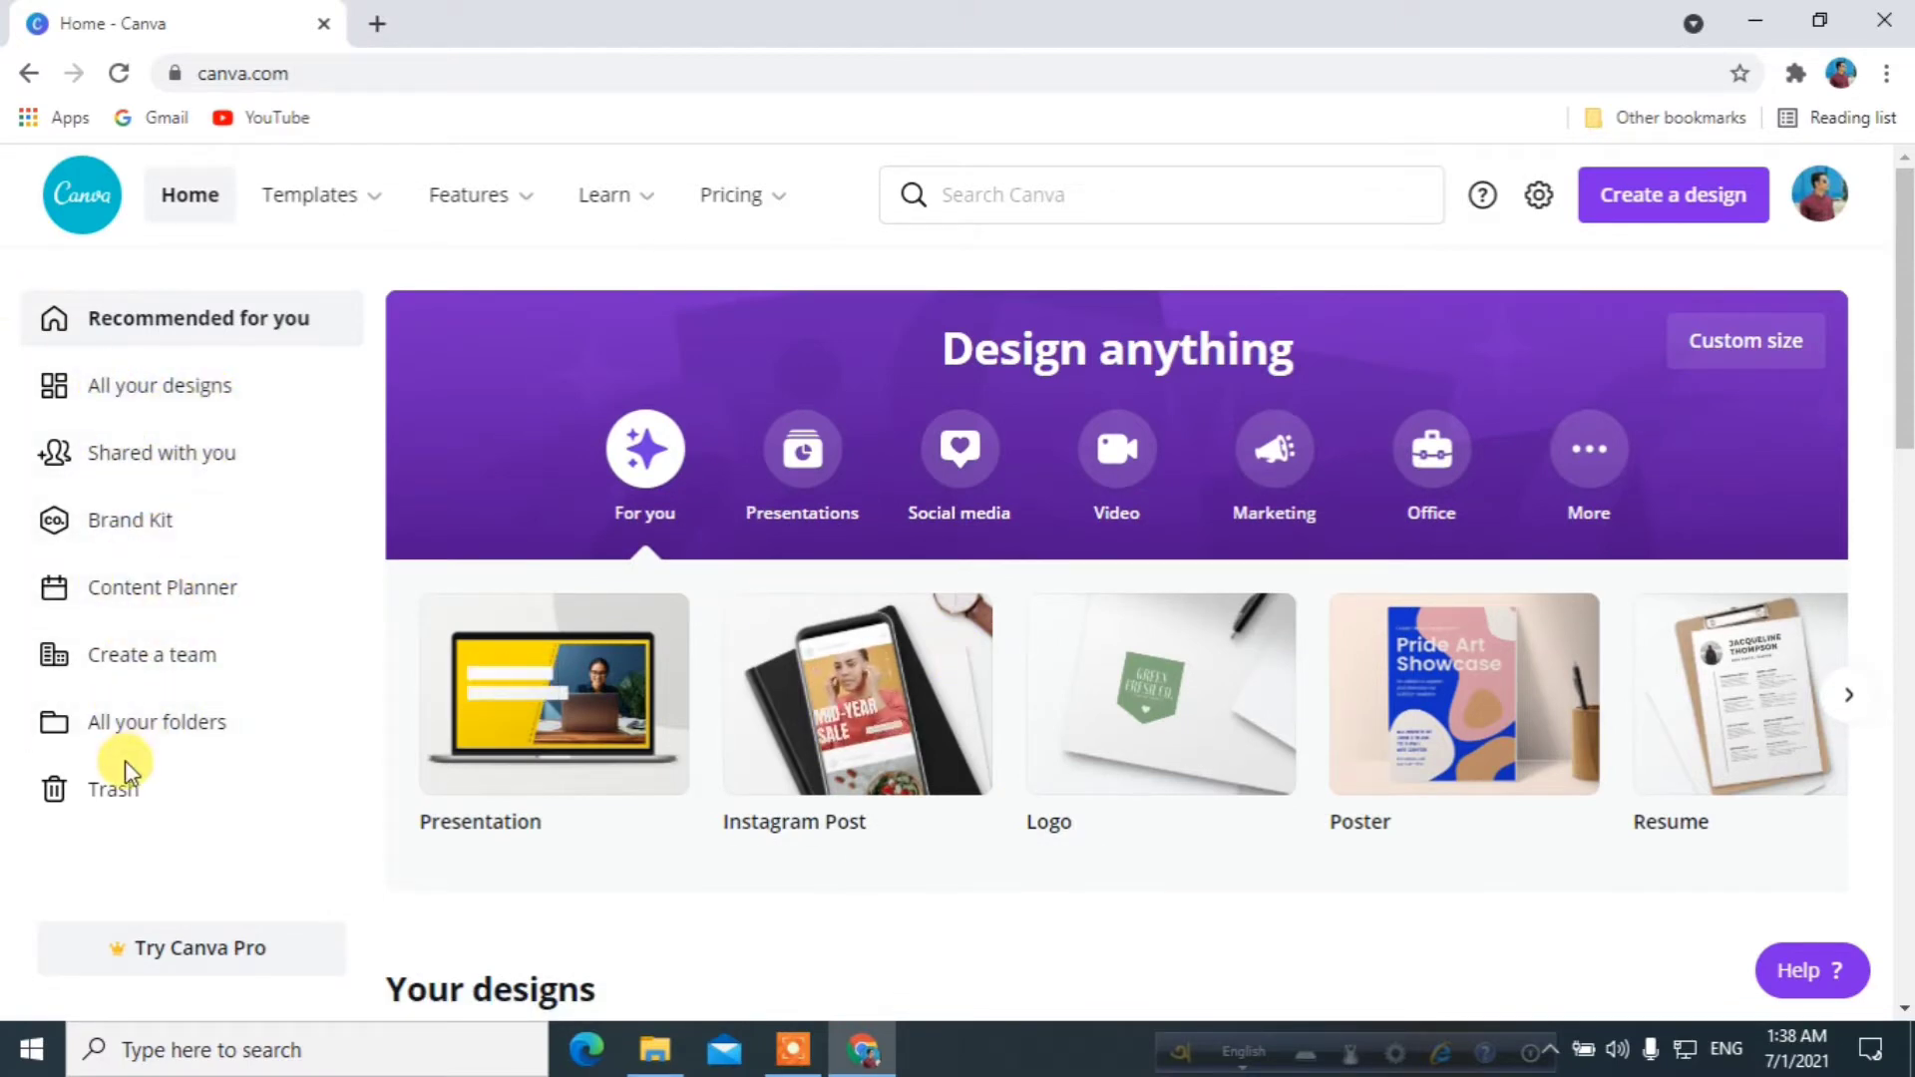
scroll(931, 734, "down", 3)
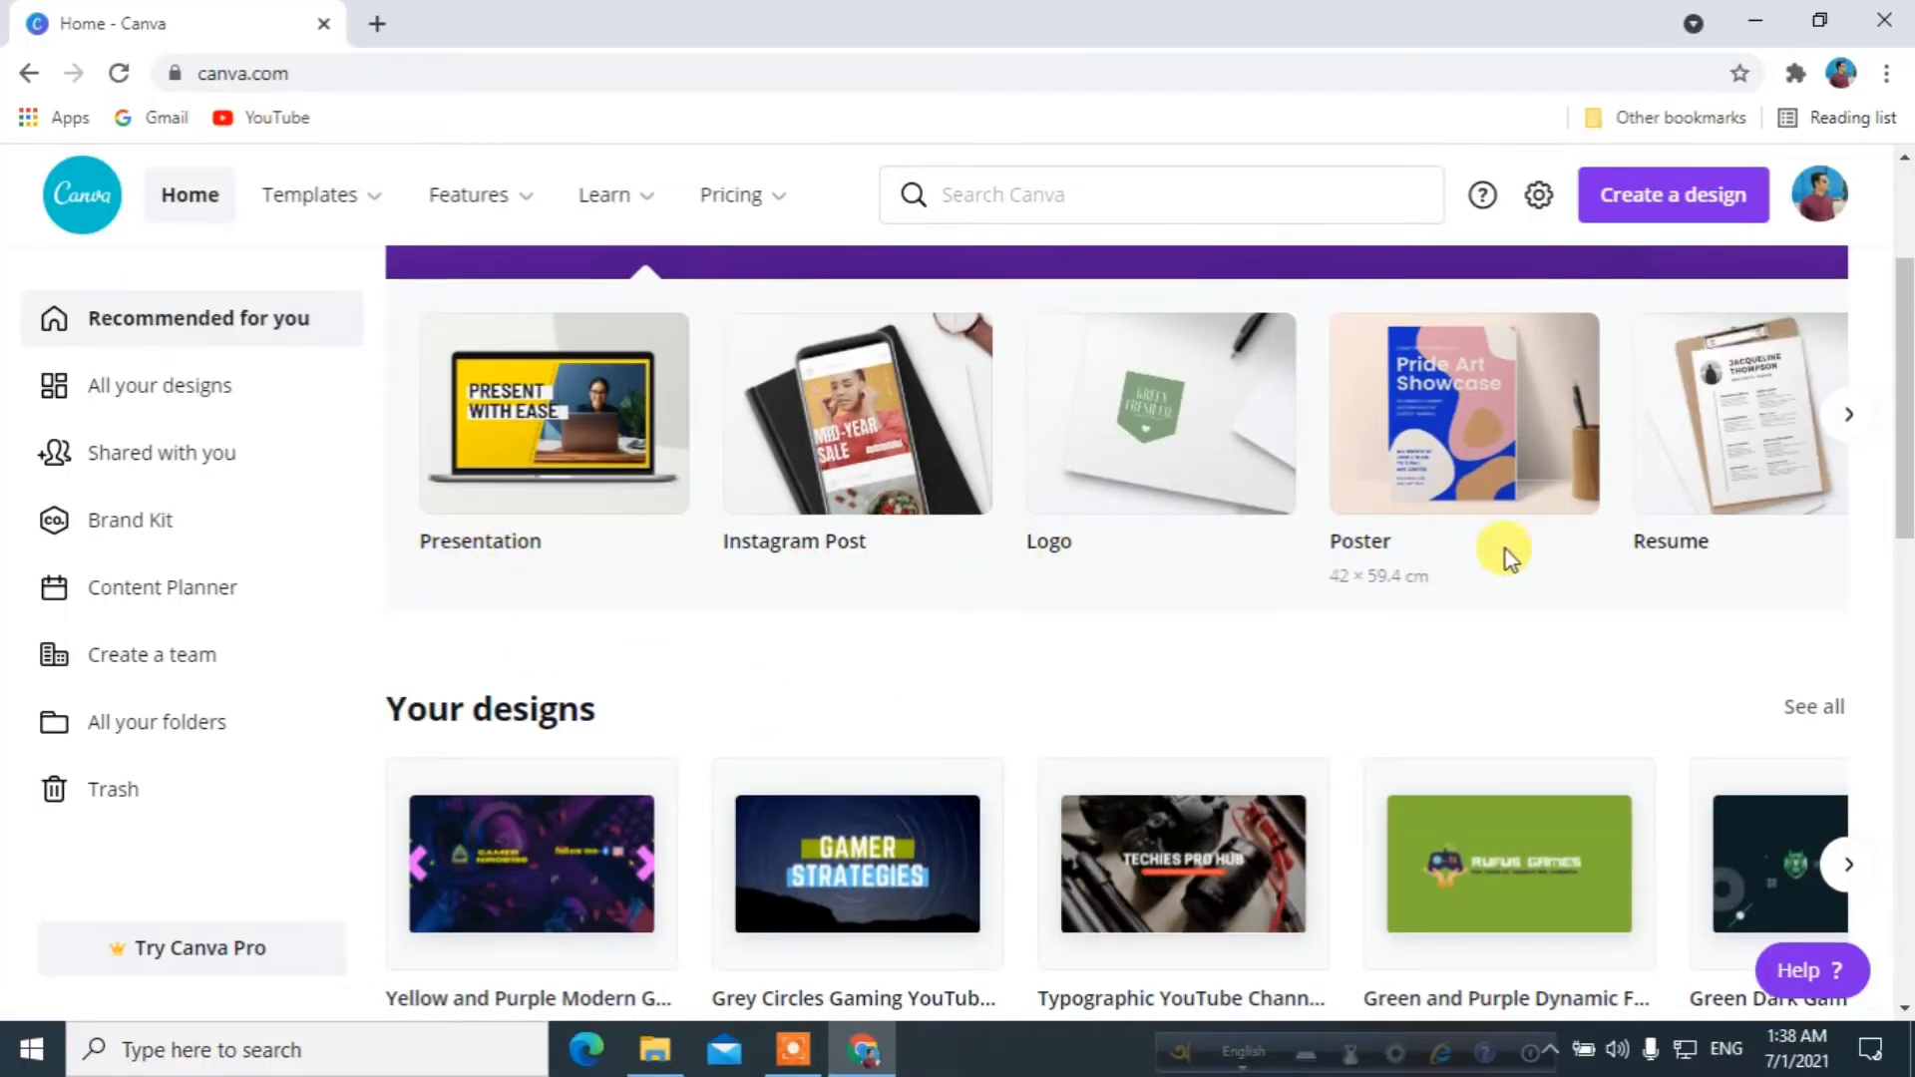
scroll(1157, 650, "down", 1)
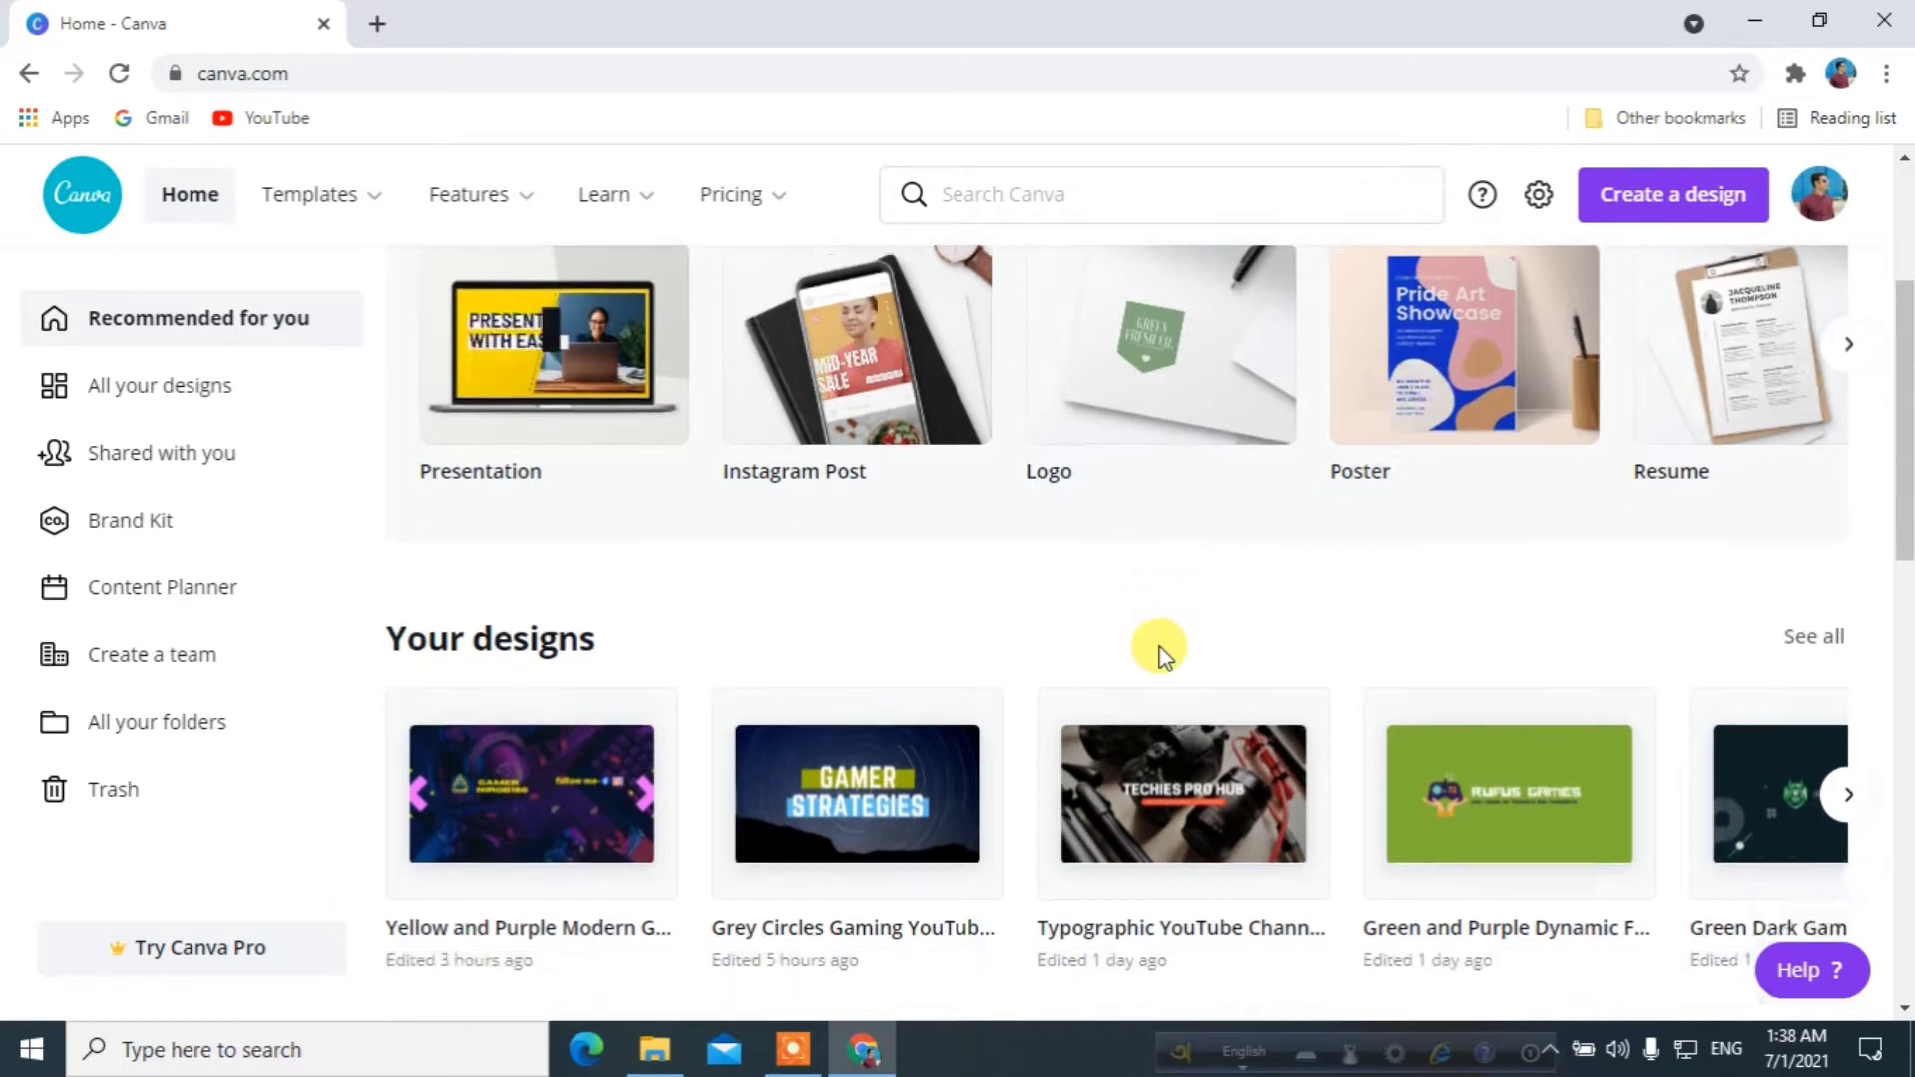
scroll(1160, 653, "down", 2)
scroll(1157, 656, "down", 3)
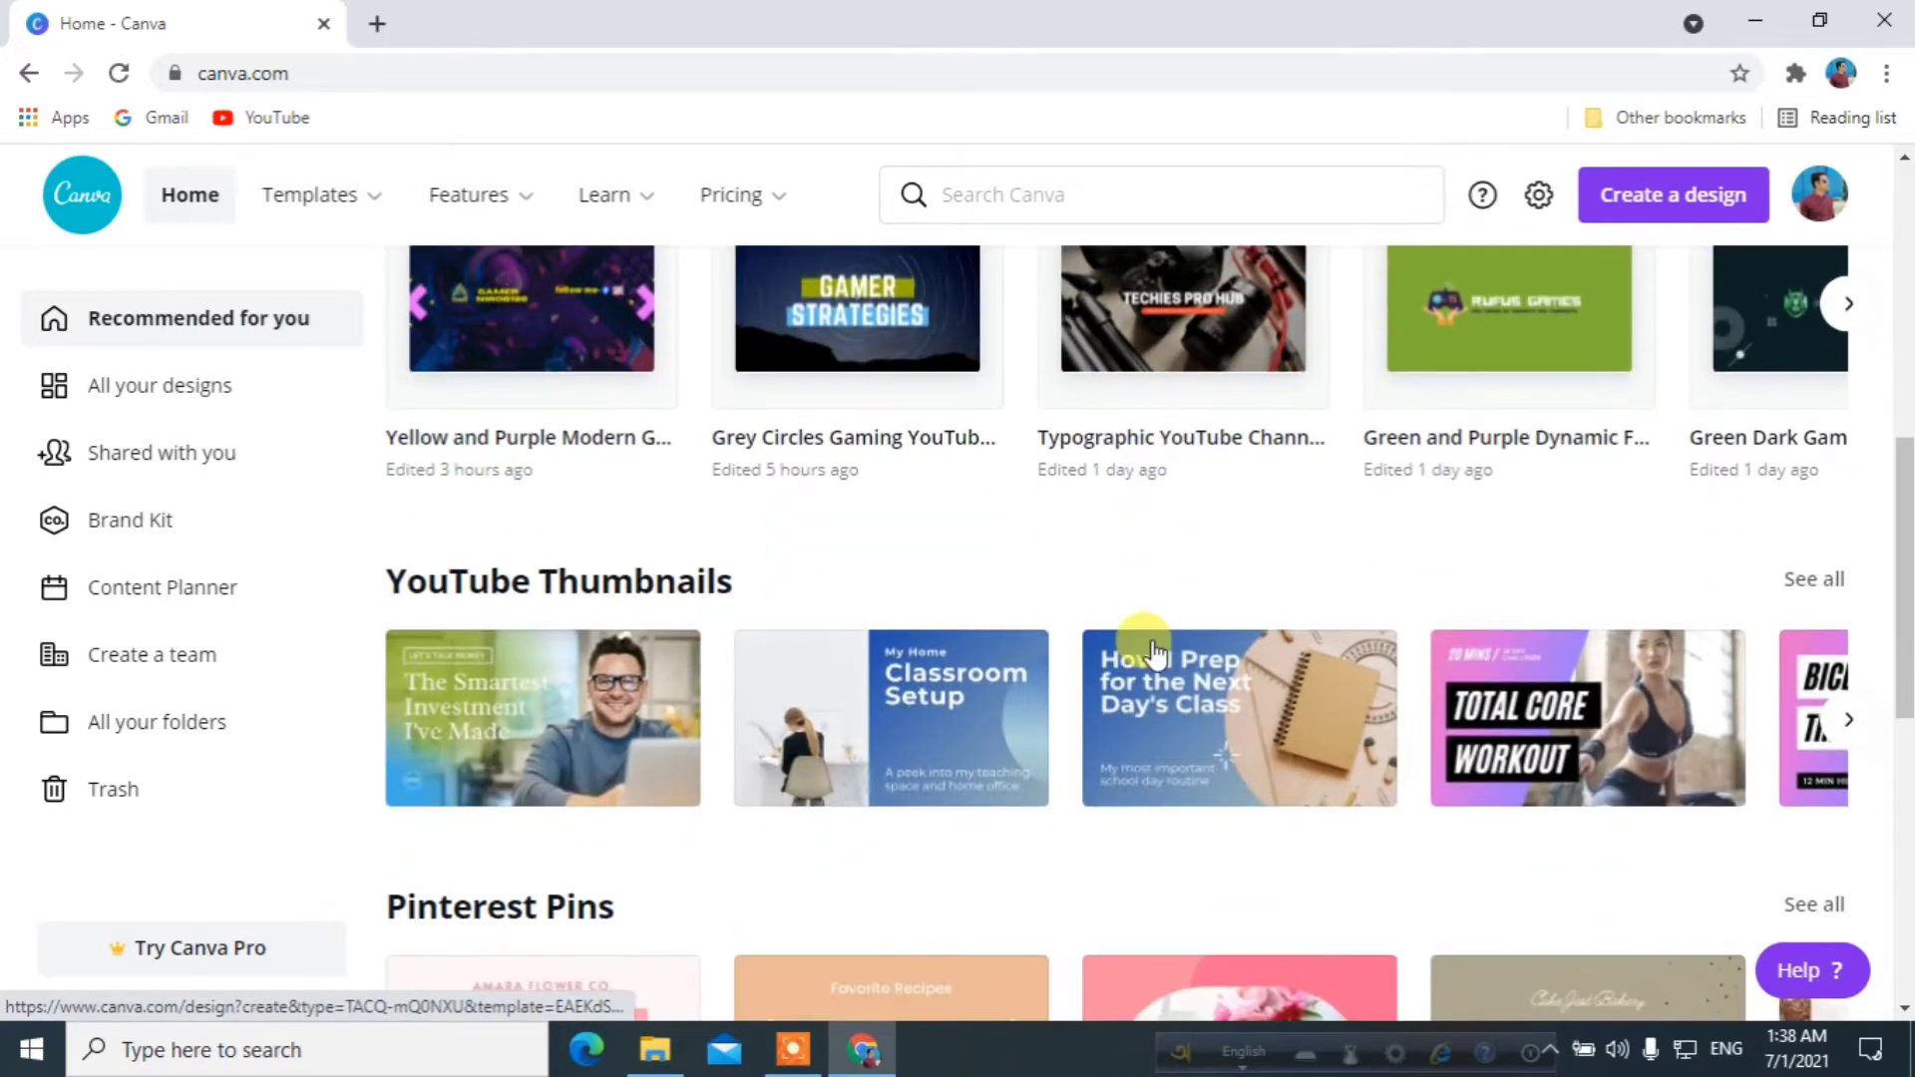
scroll(787, 604, "down", 3)
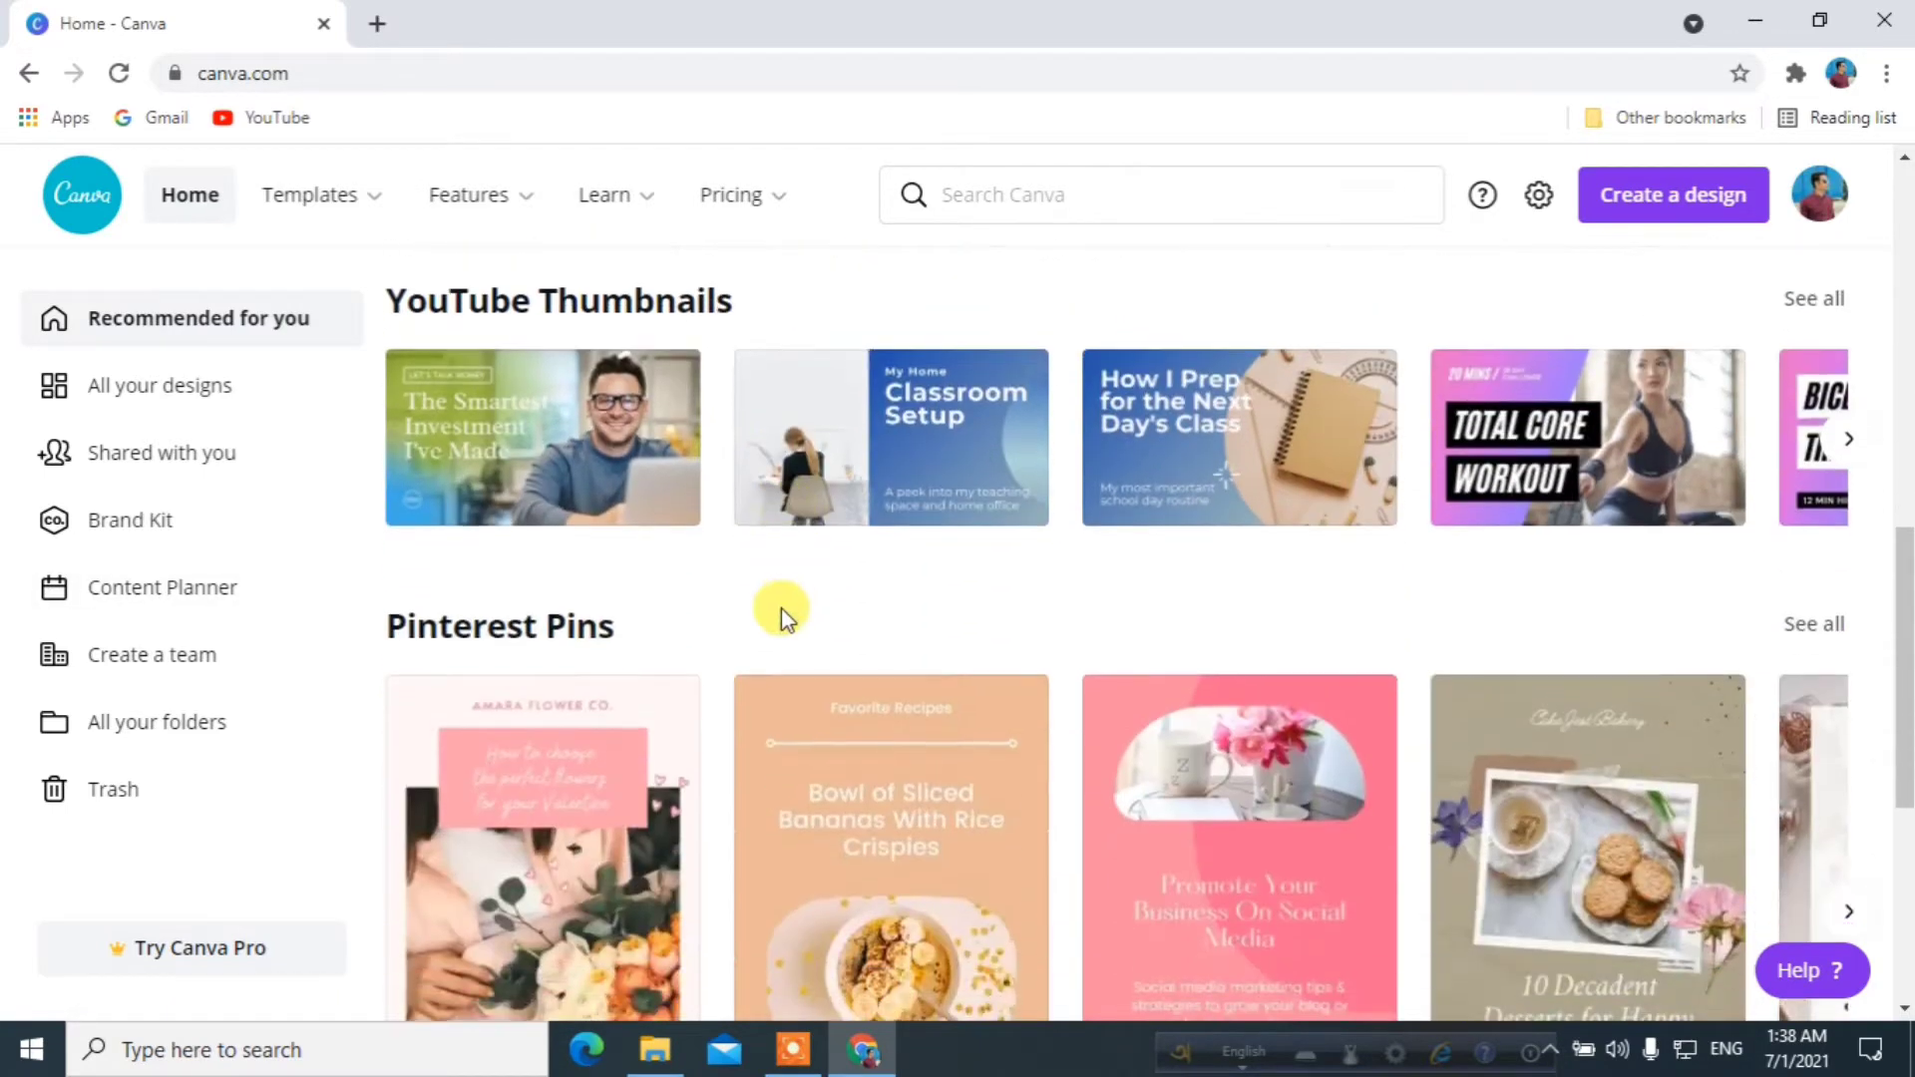
scroll(781, 611, "down", 6)
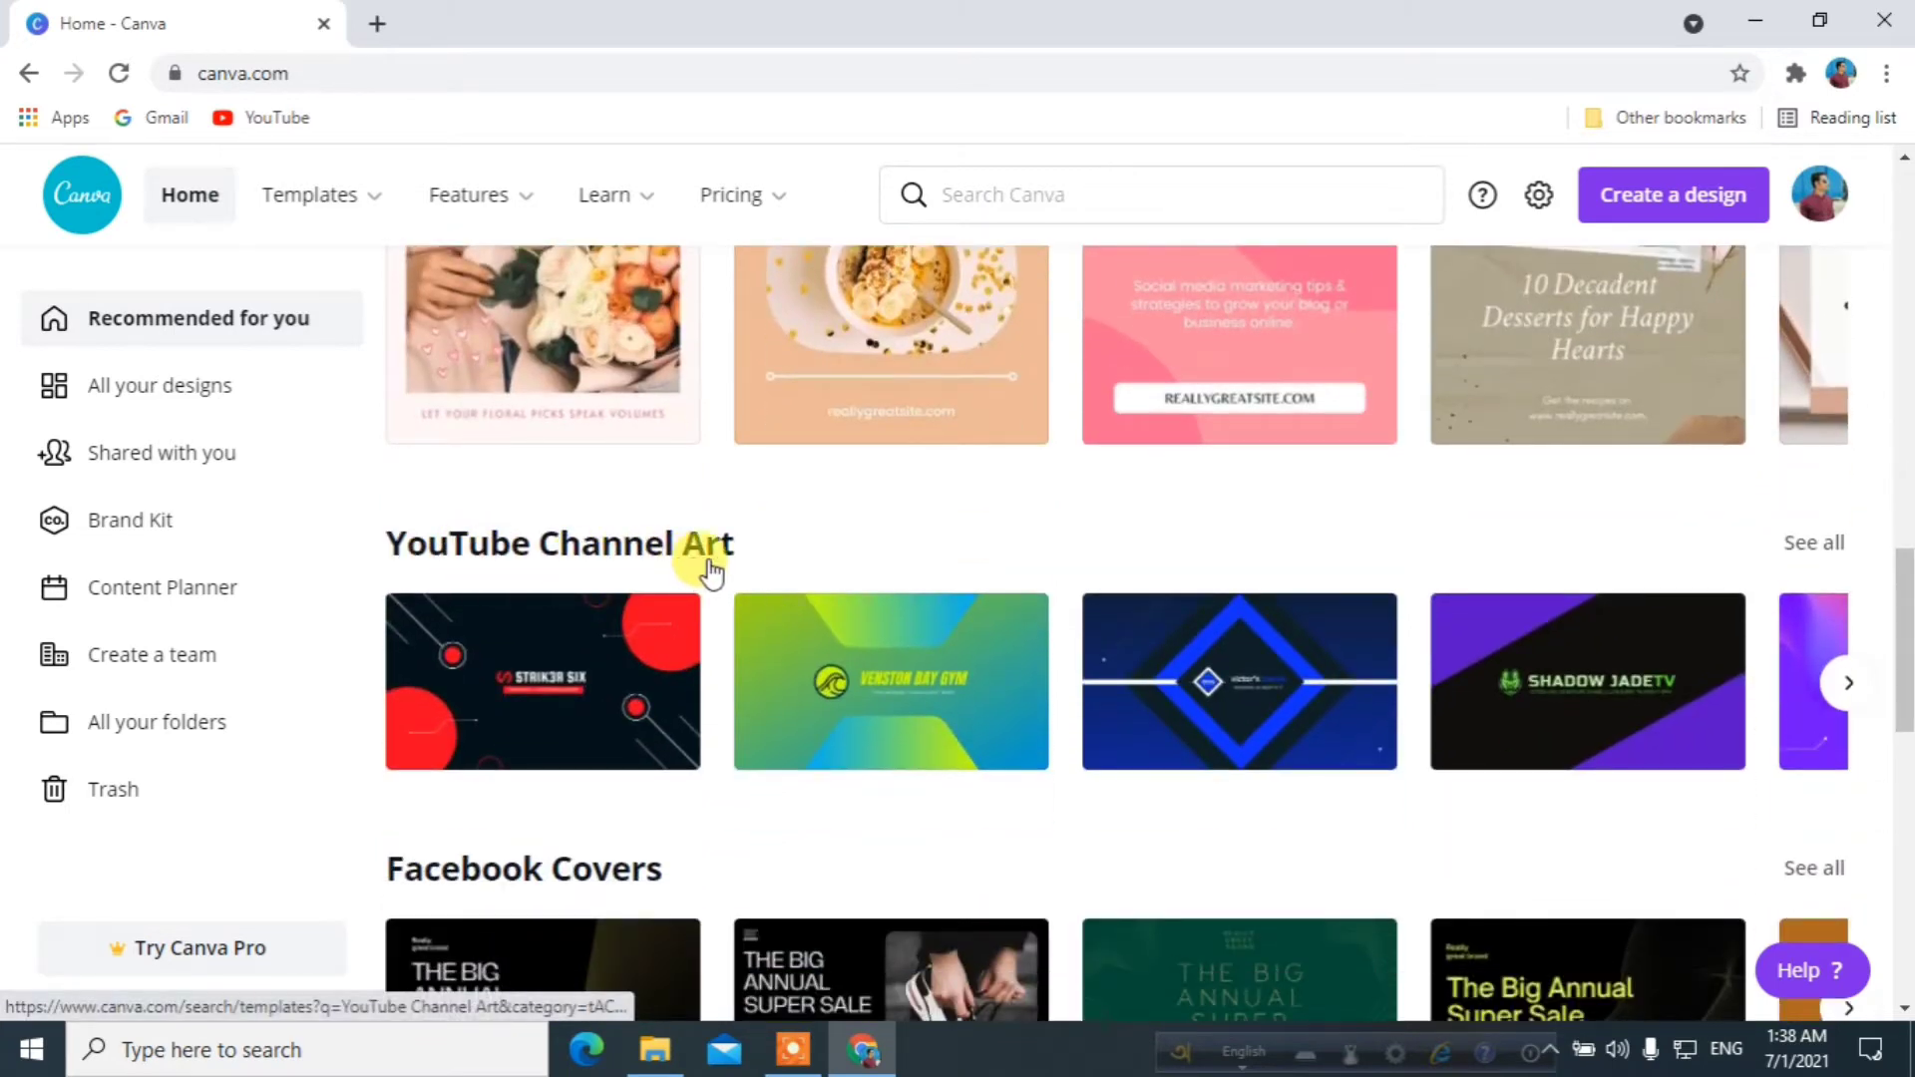
scroll(710, 567, "down", 2)
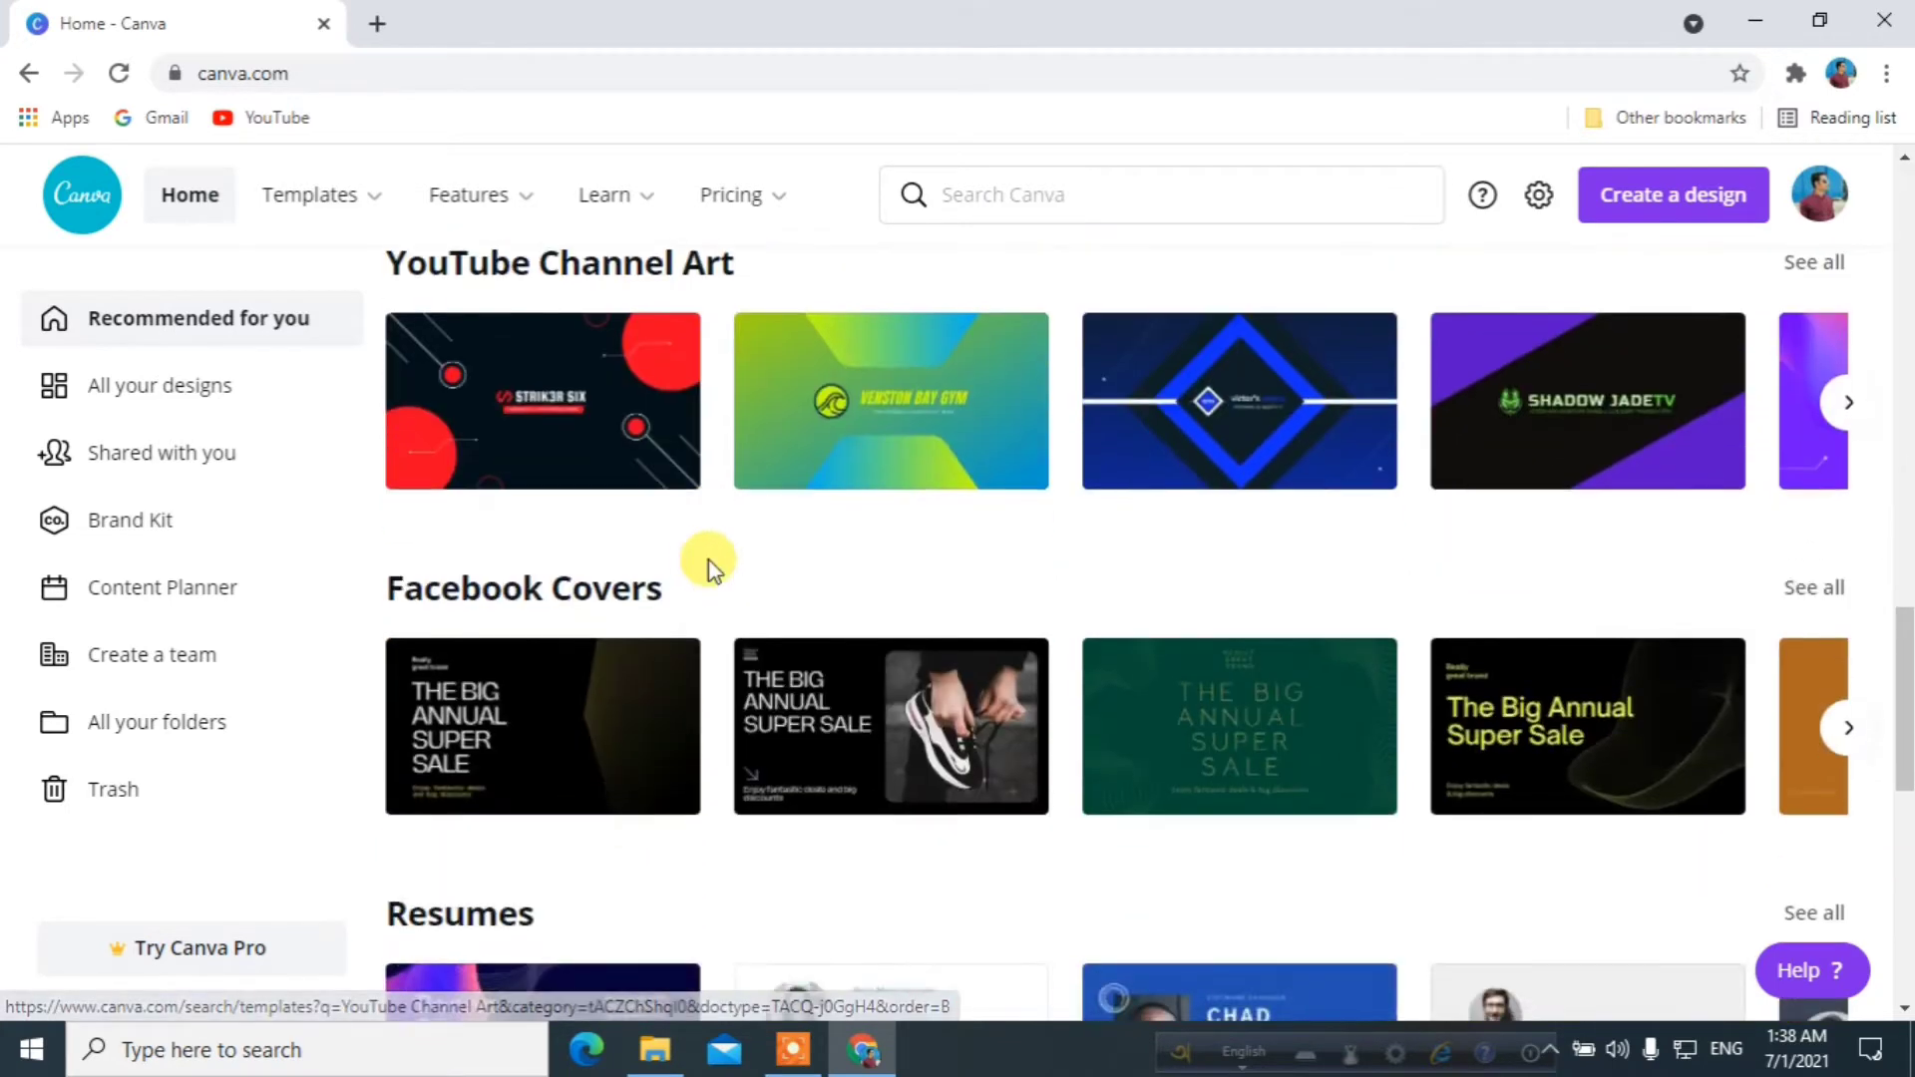
scroll(711, 569, "up", 2)
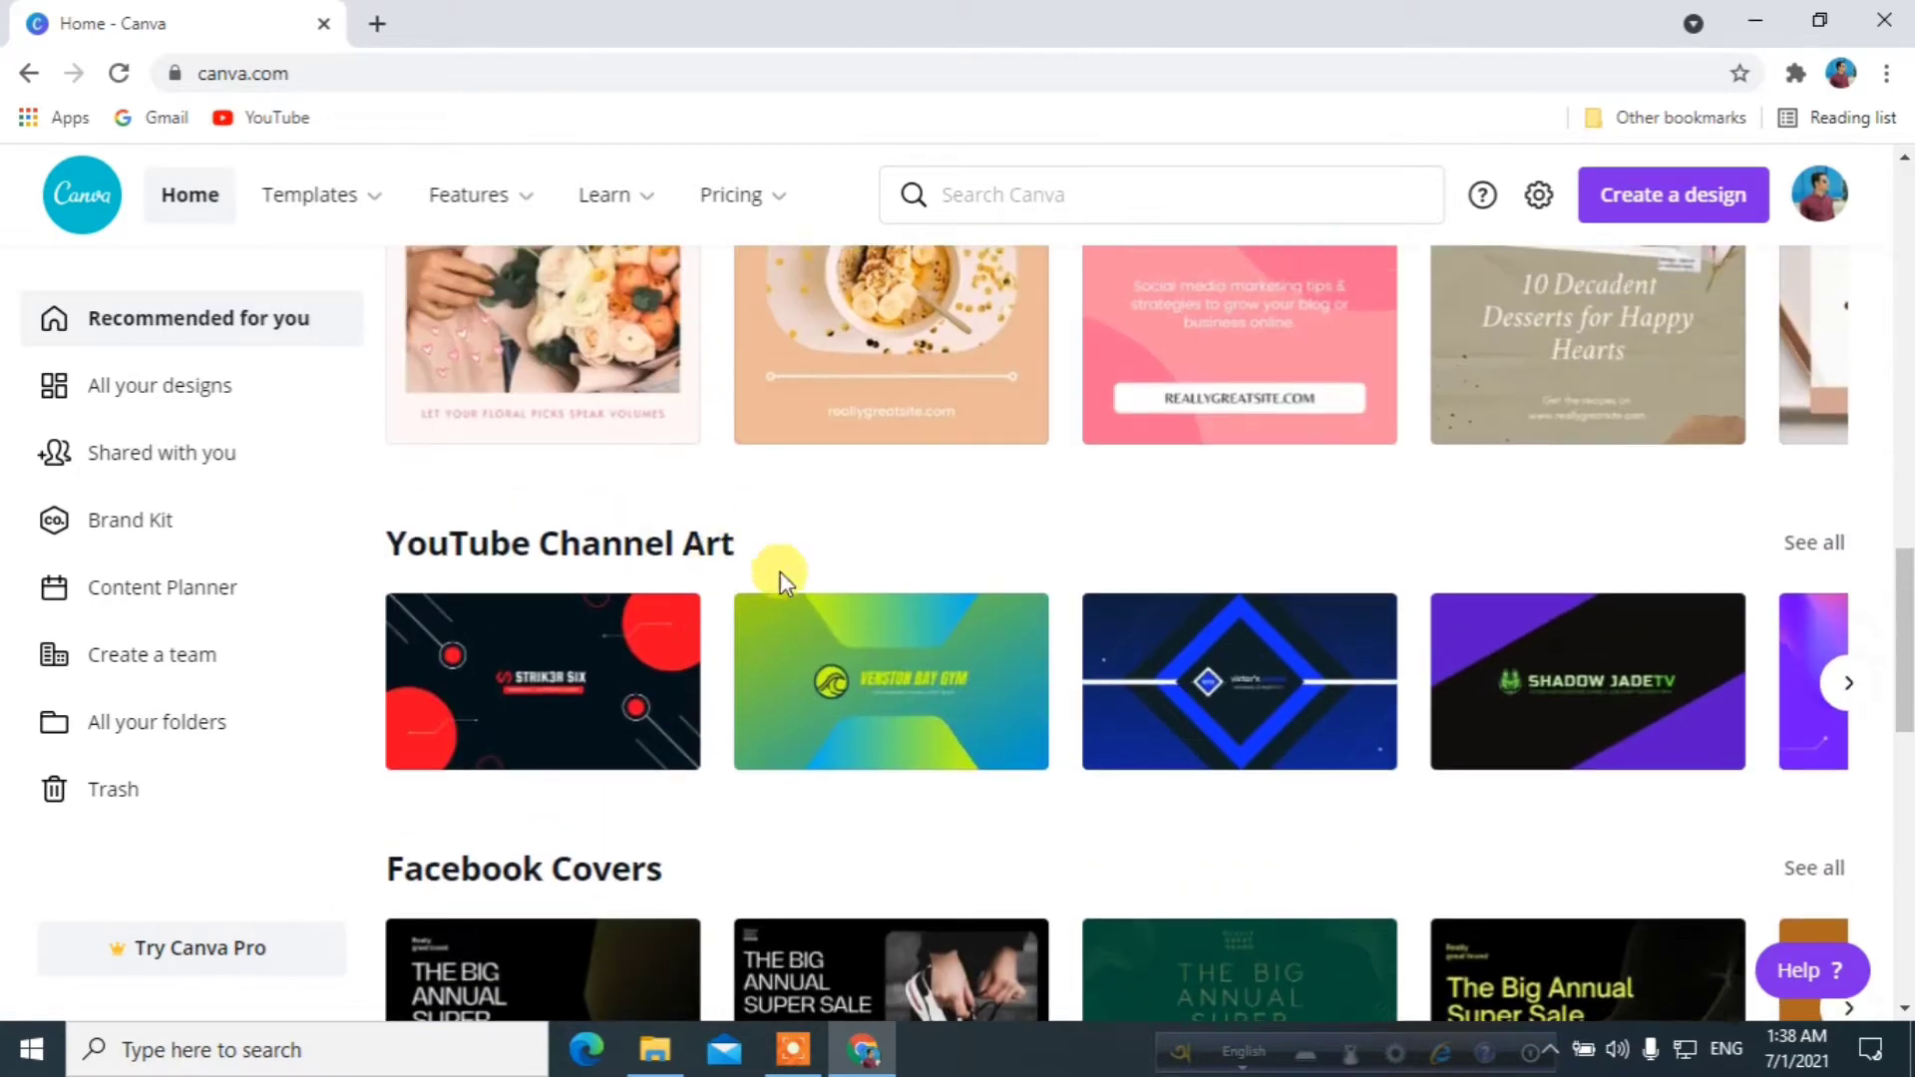
left_click(1822, 545)
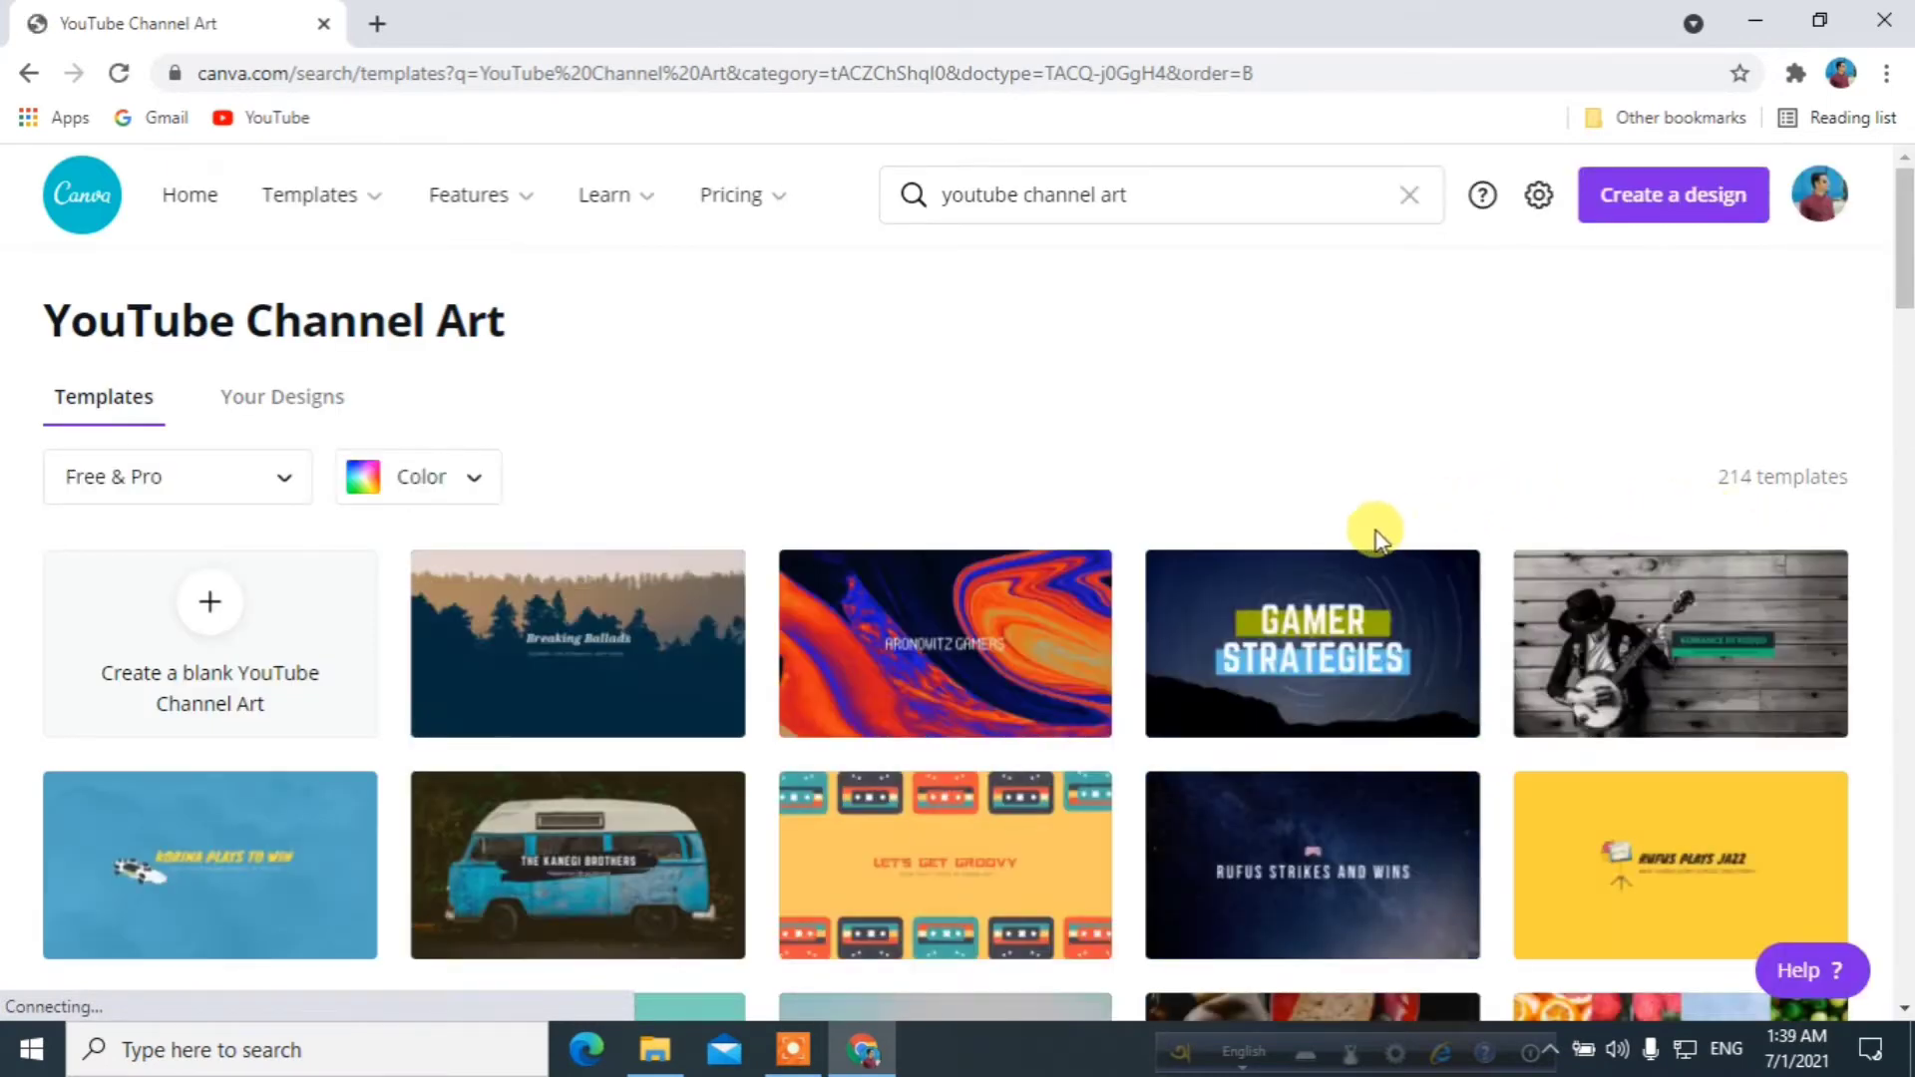
Open the purple gaming "MJAZZ PLAYING" template from the YouTube Channel Art templates for editing.
scroll(1283, 579, "down", 1)
scroll(1284, 589, "down", 2)
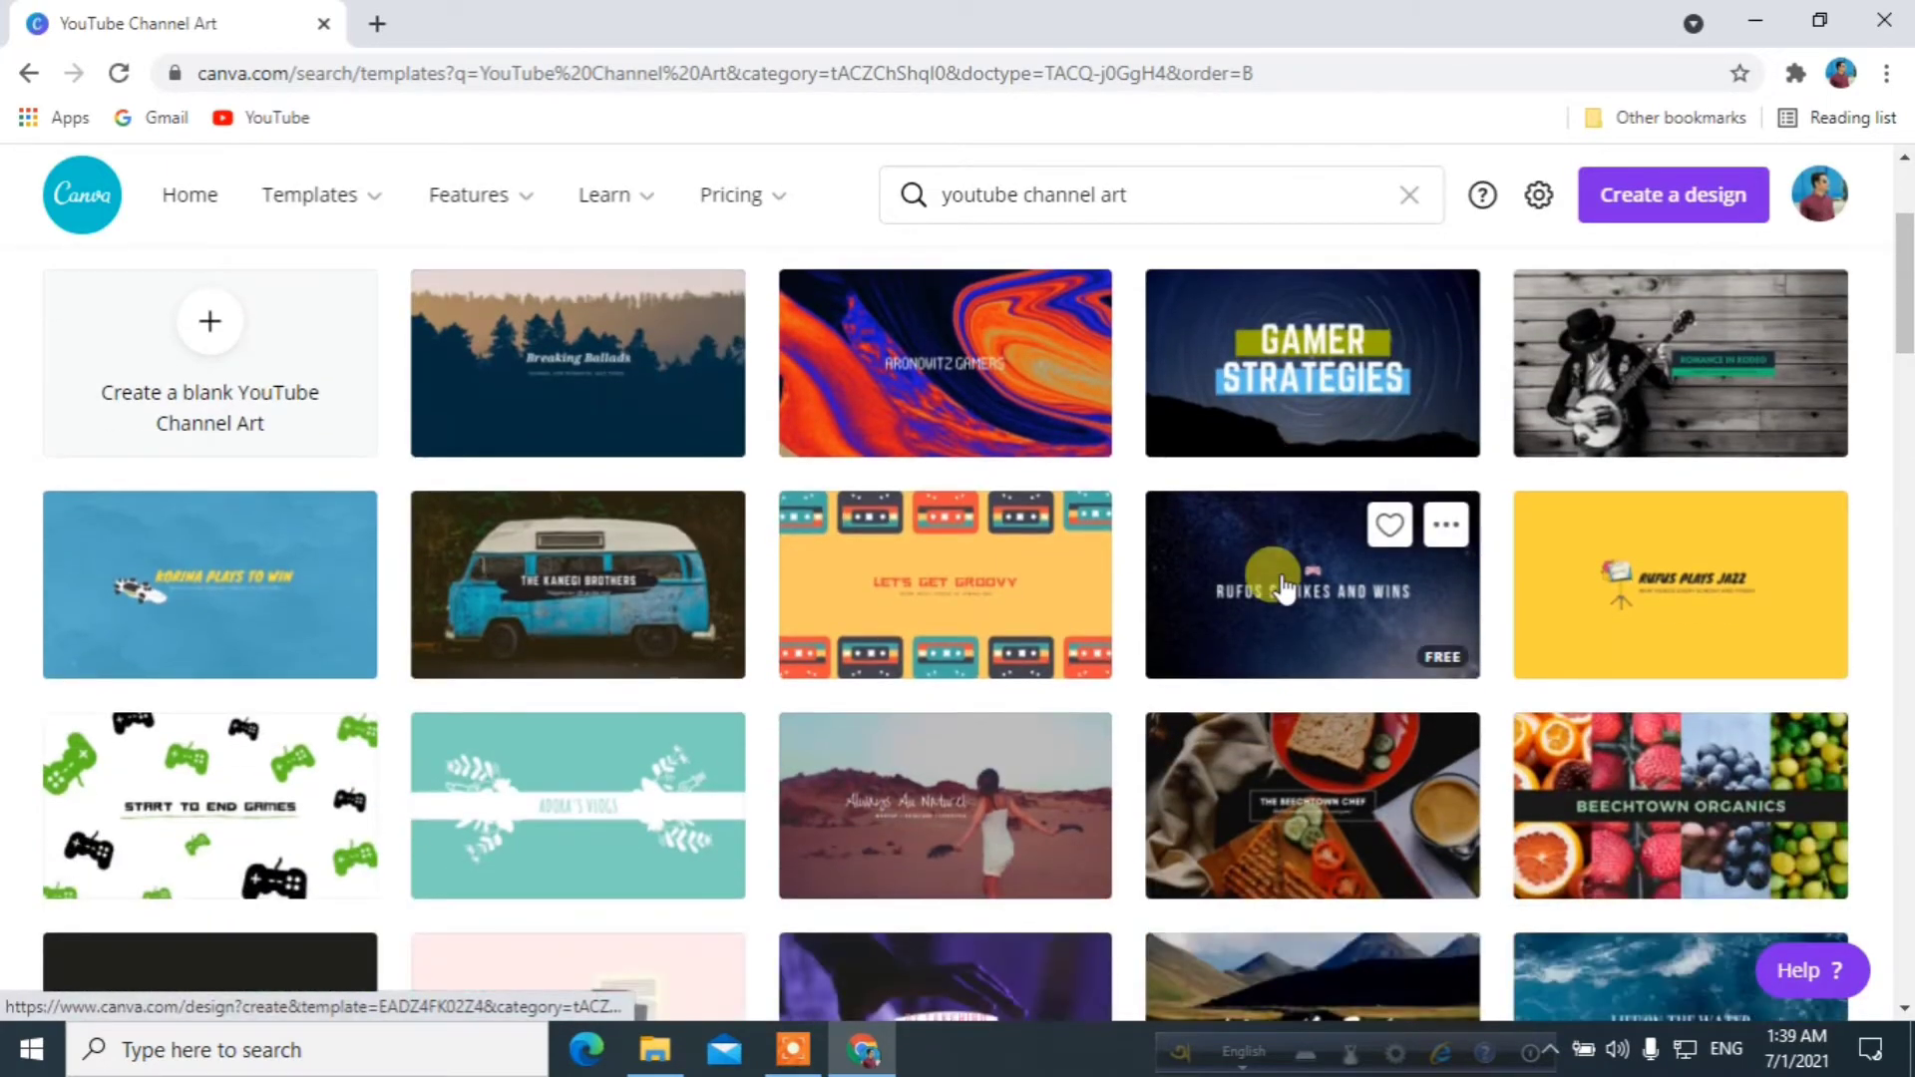
scroll(1276, 584, "down", 4)
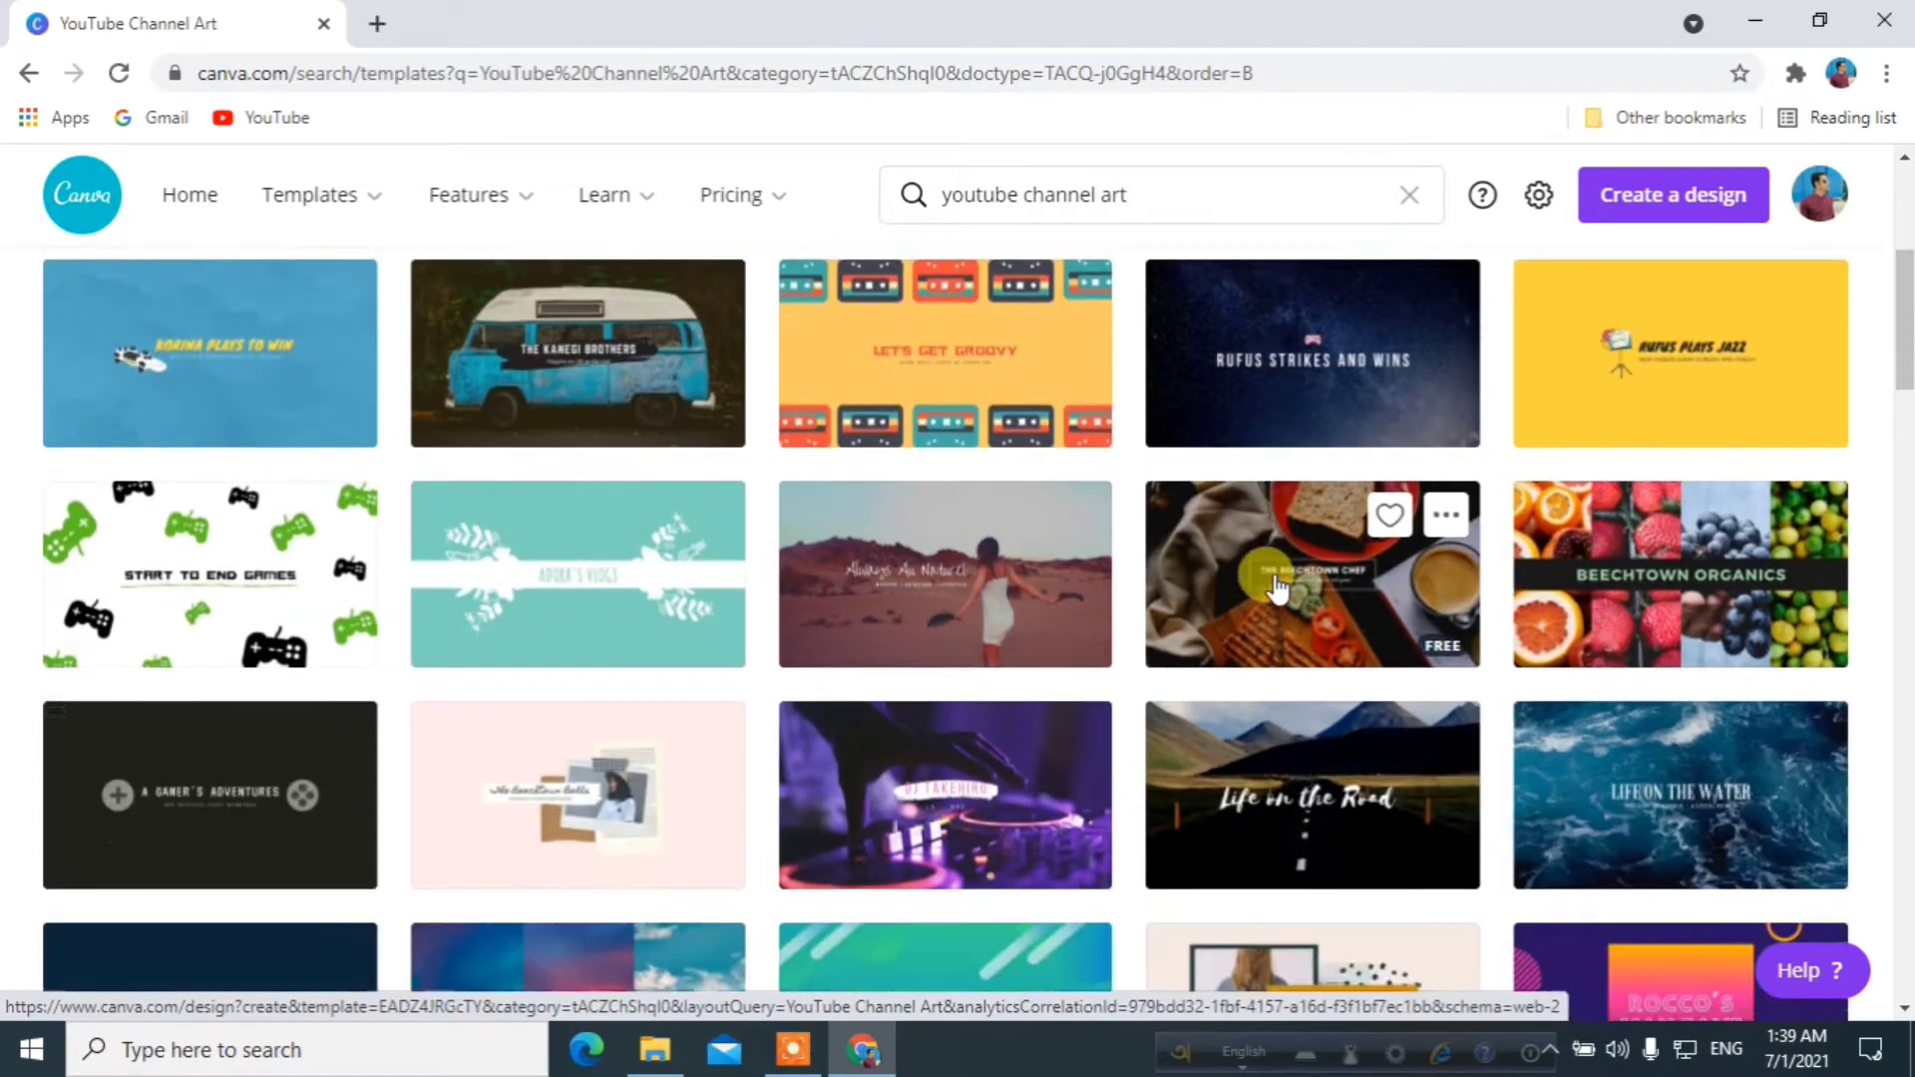
scroll(1152, 563, "down", 4)
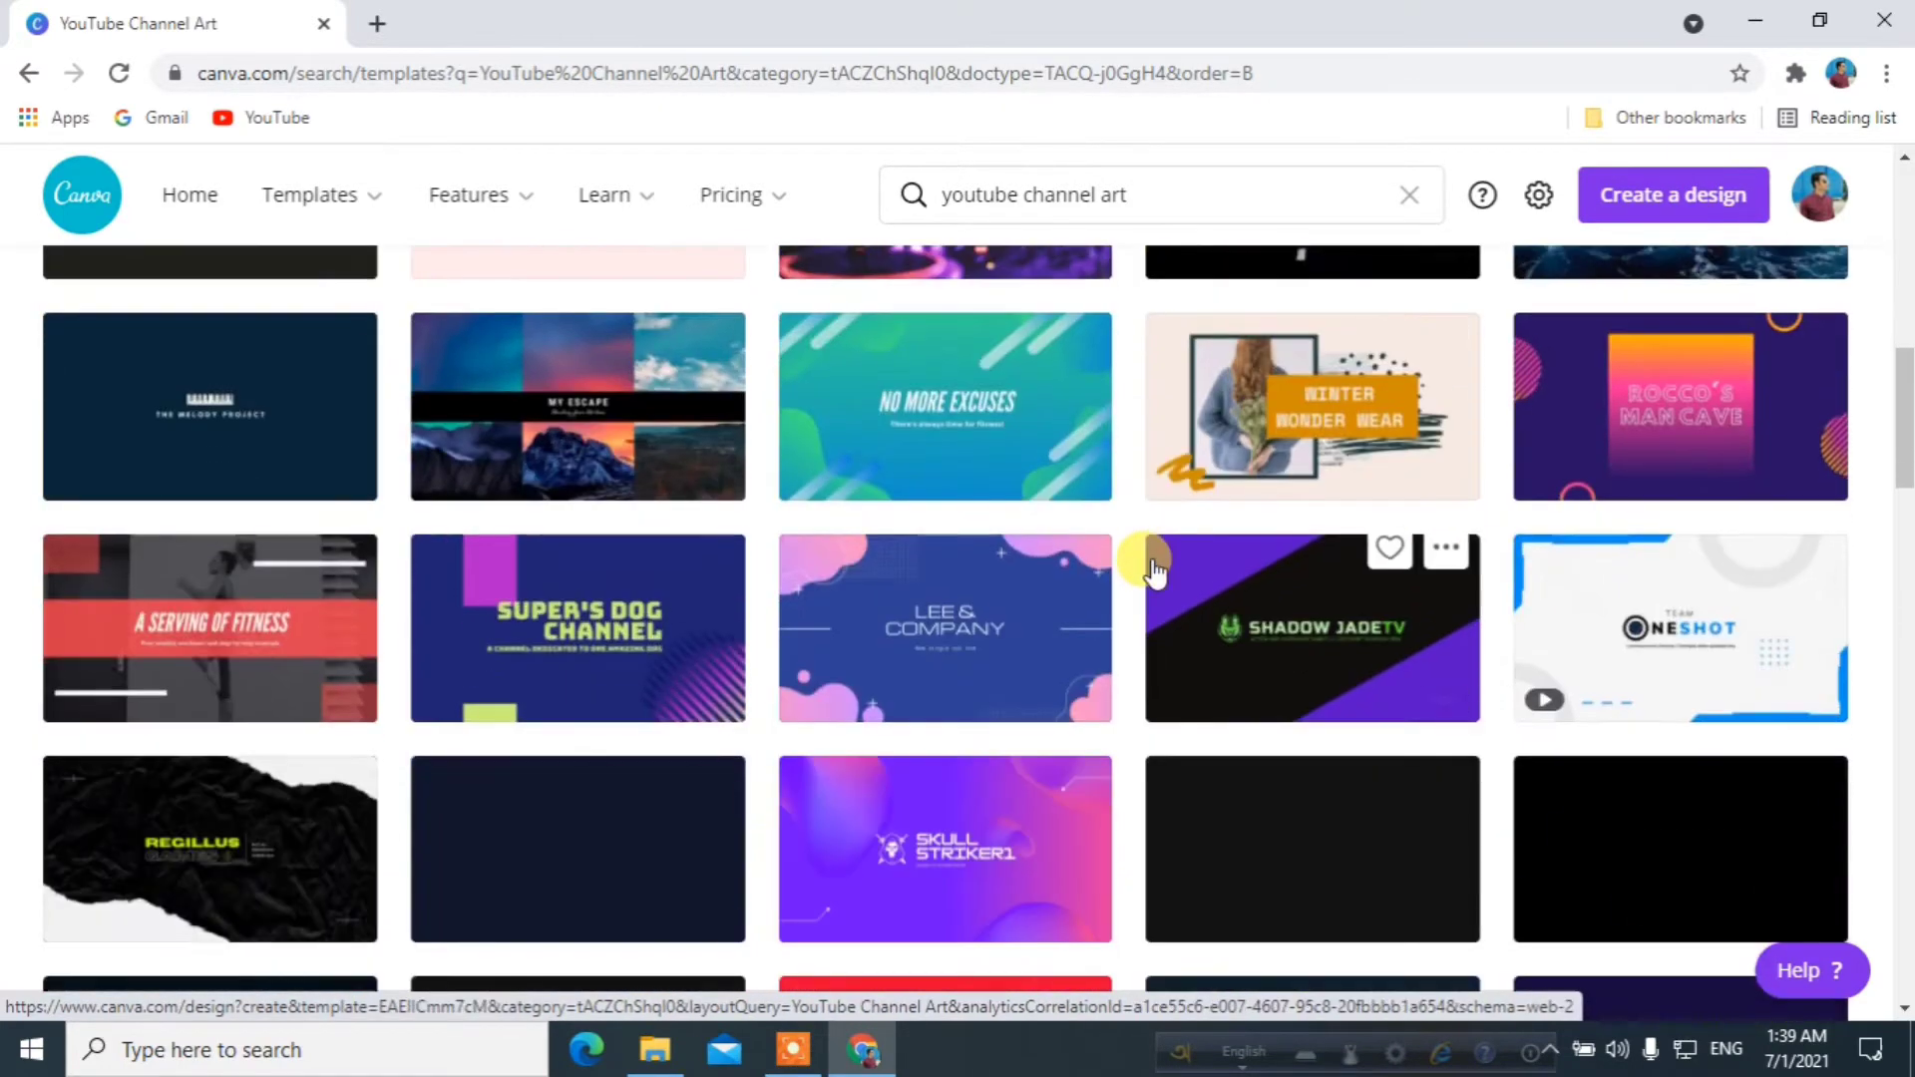
scroll(1062, 548, "down", 4)
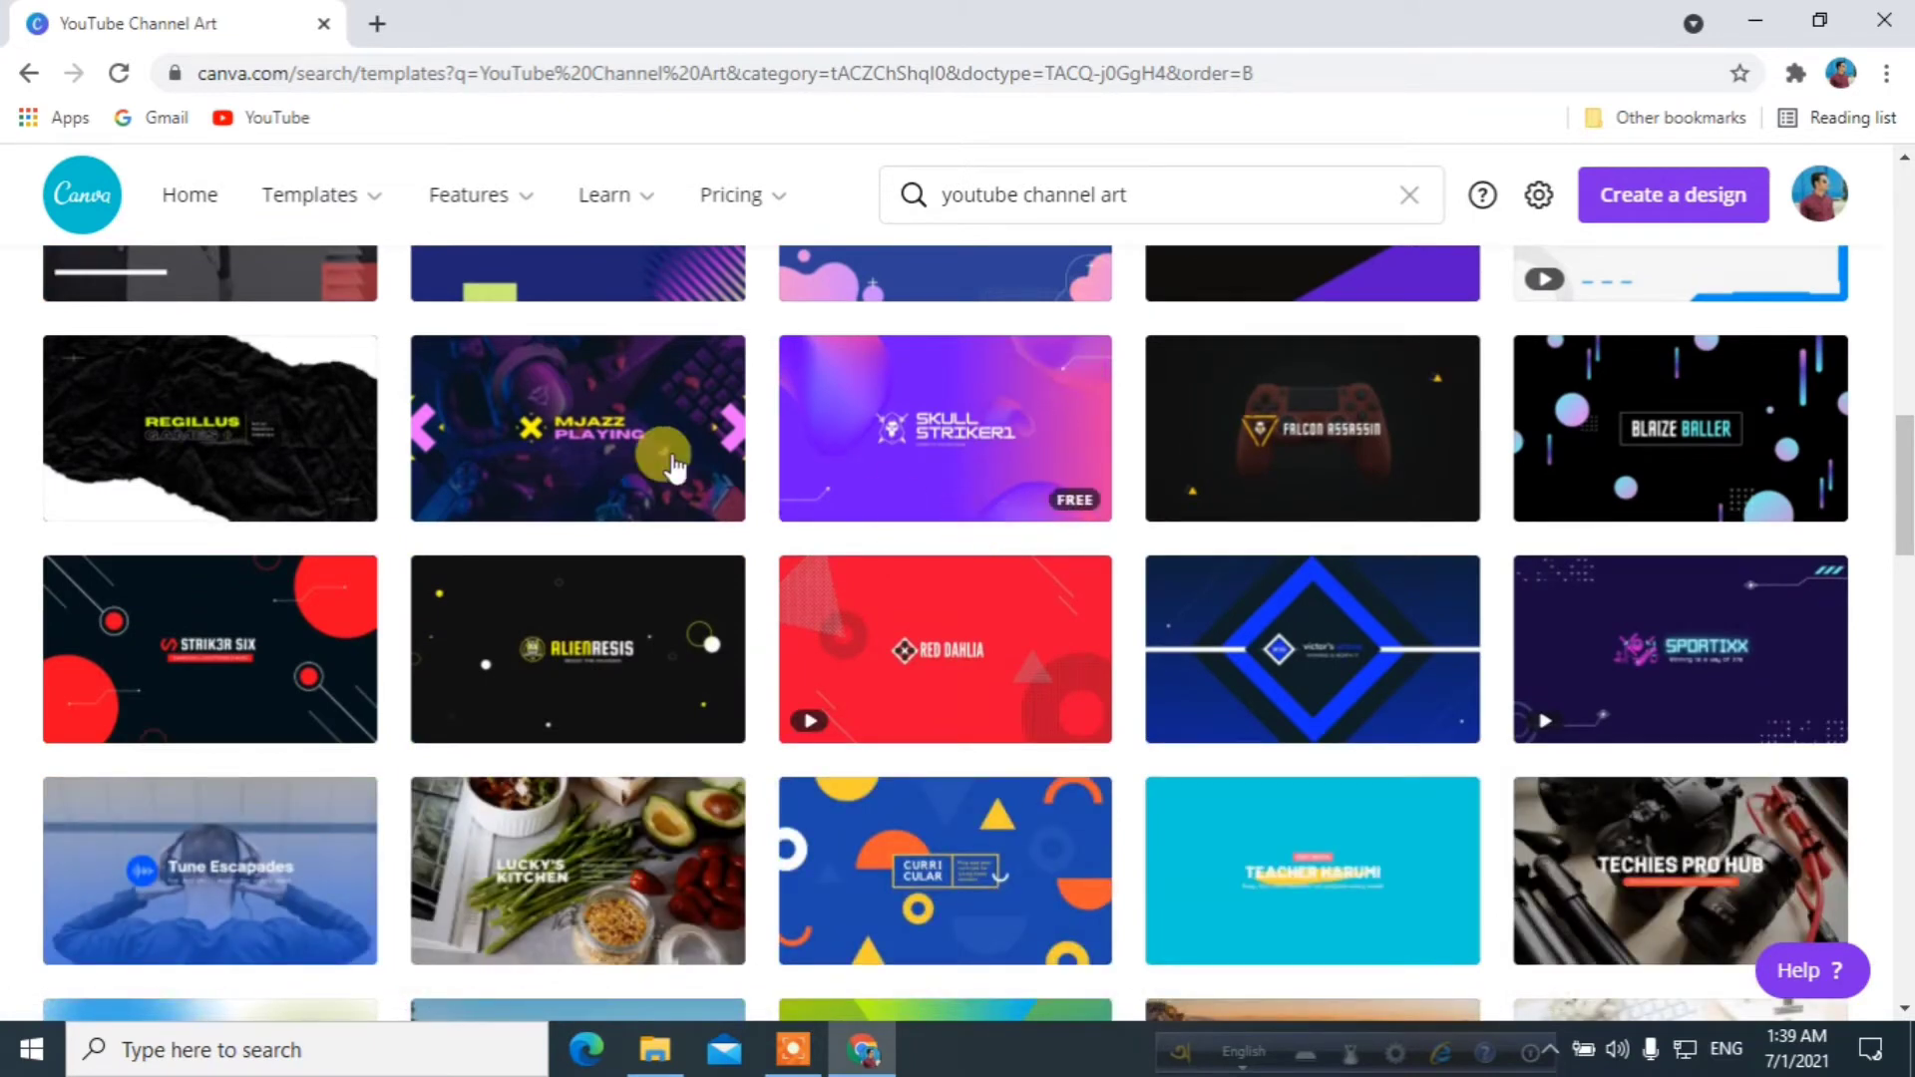
left_click(576, 429)
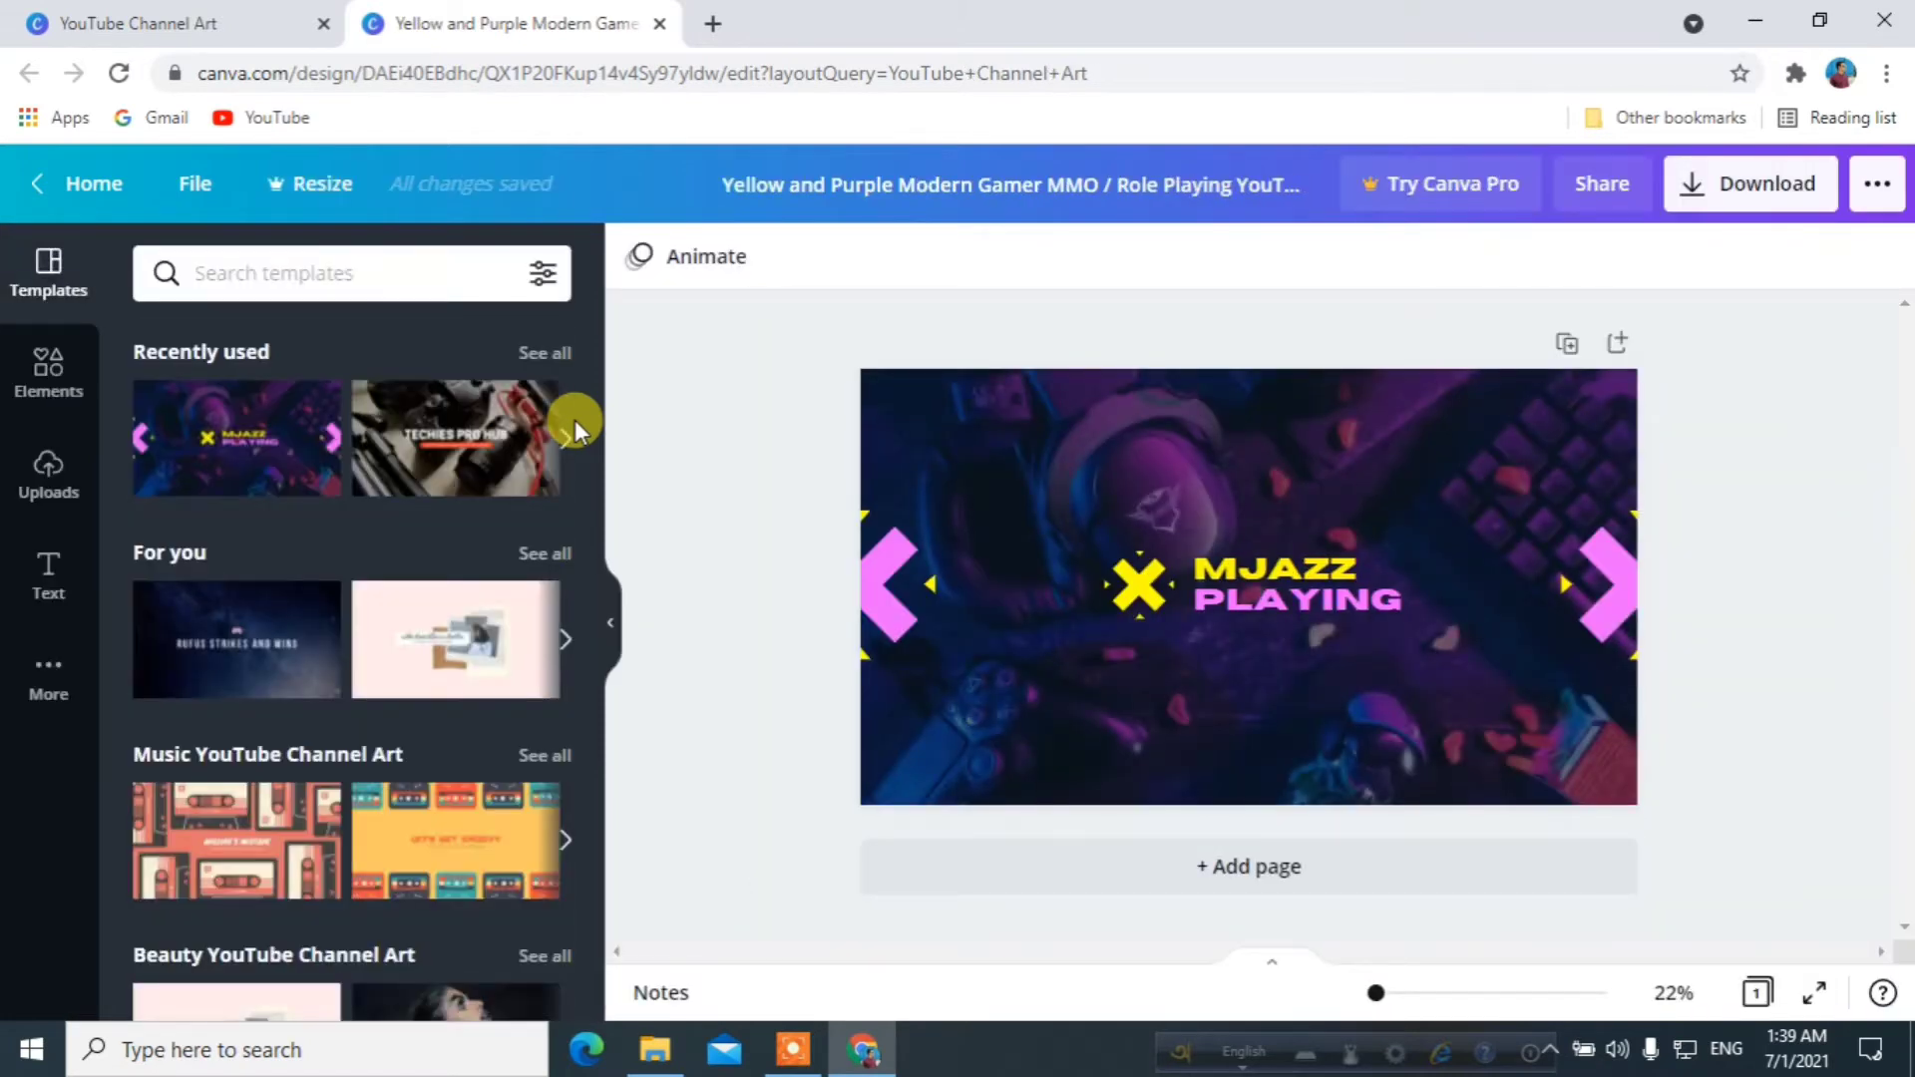
Replace the banner's "MJAZZ PLAYING" title text with "GAMER NIROB180".
left_click(1290, 566)
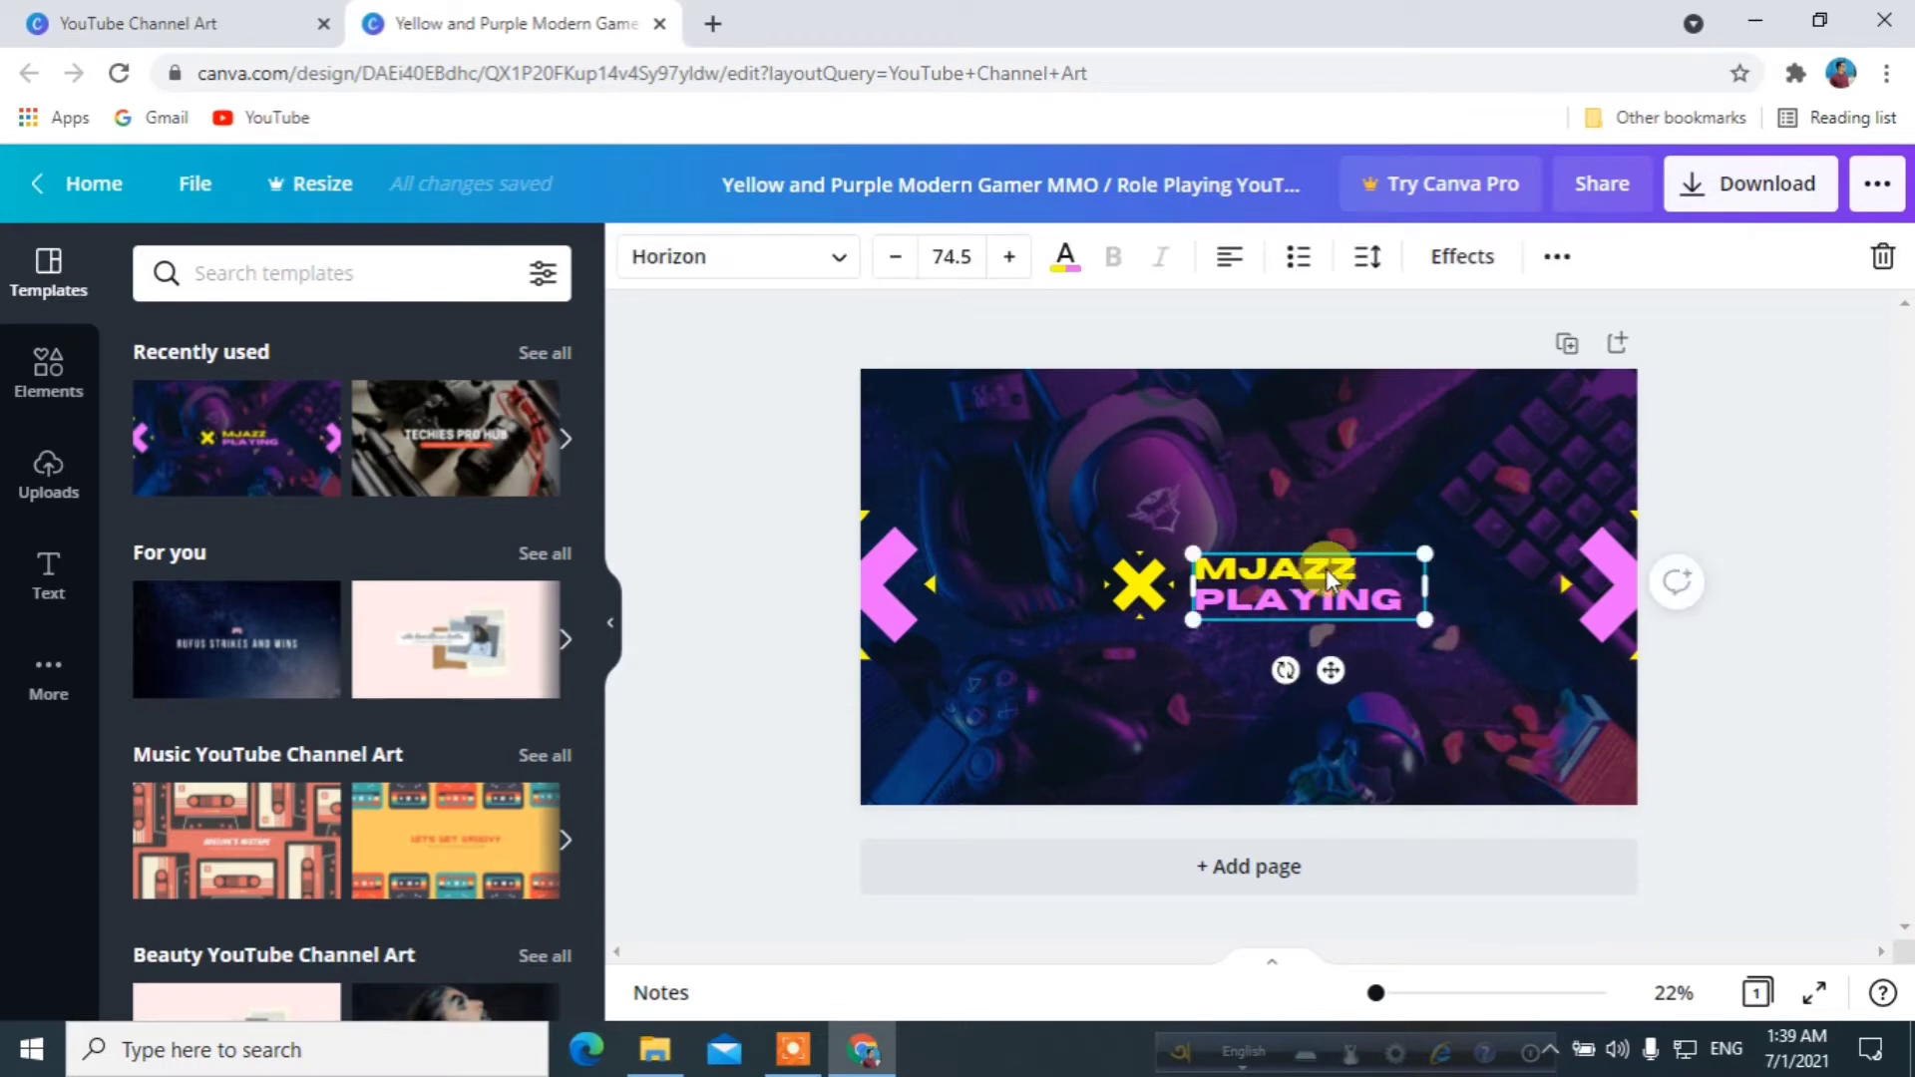
double_click(1403, 597)
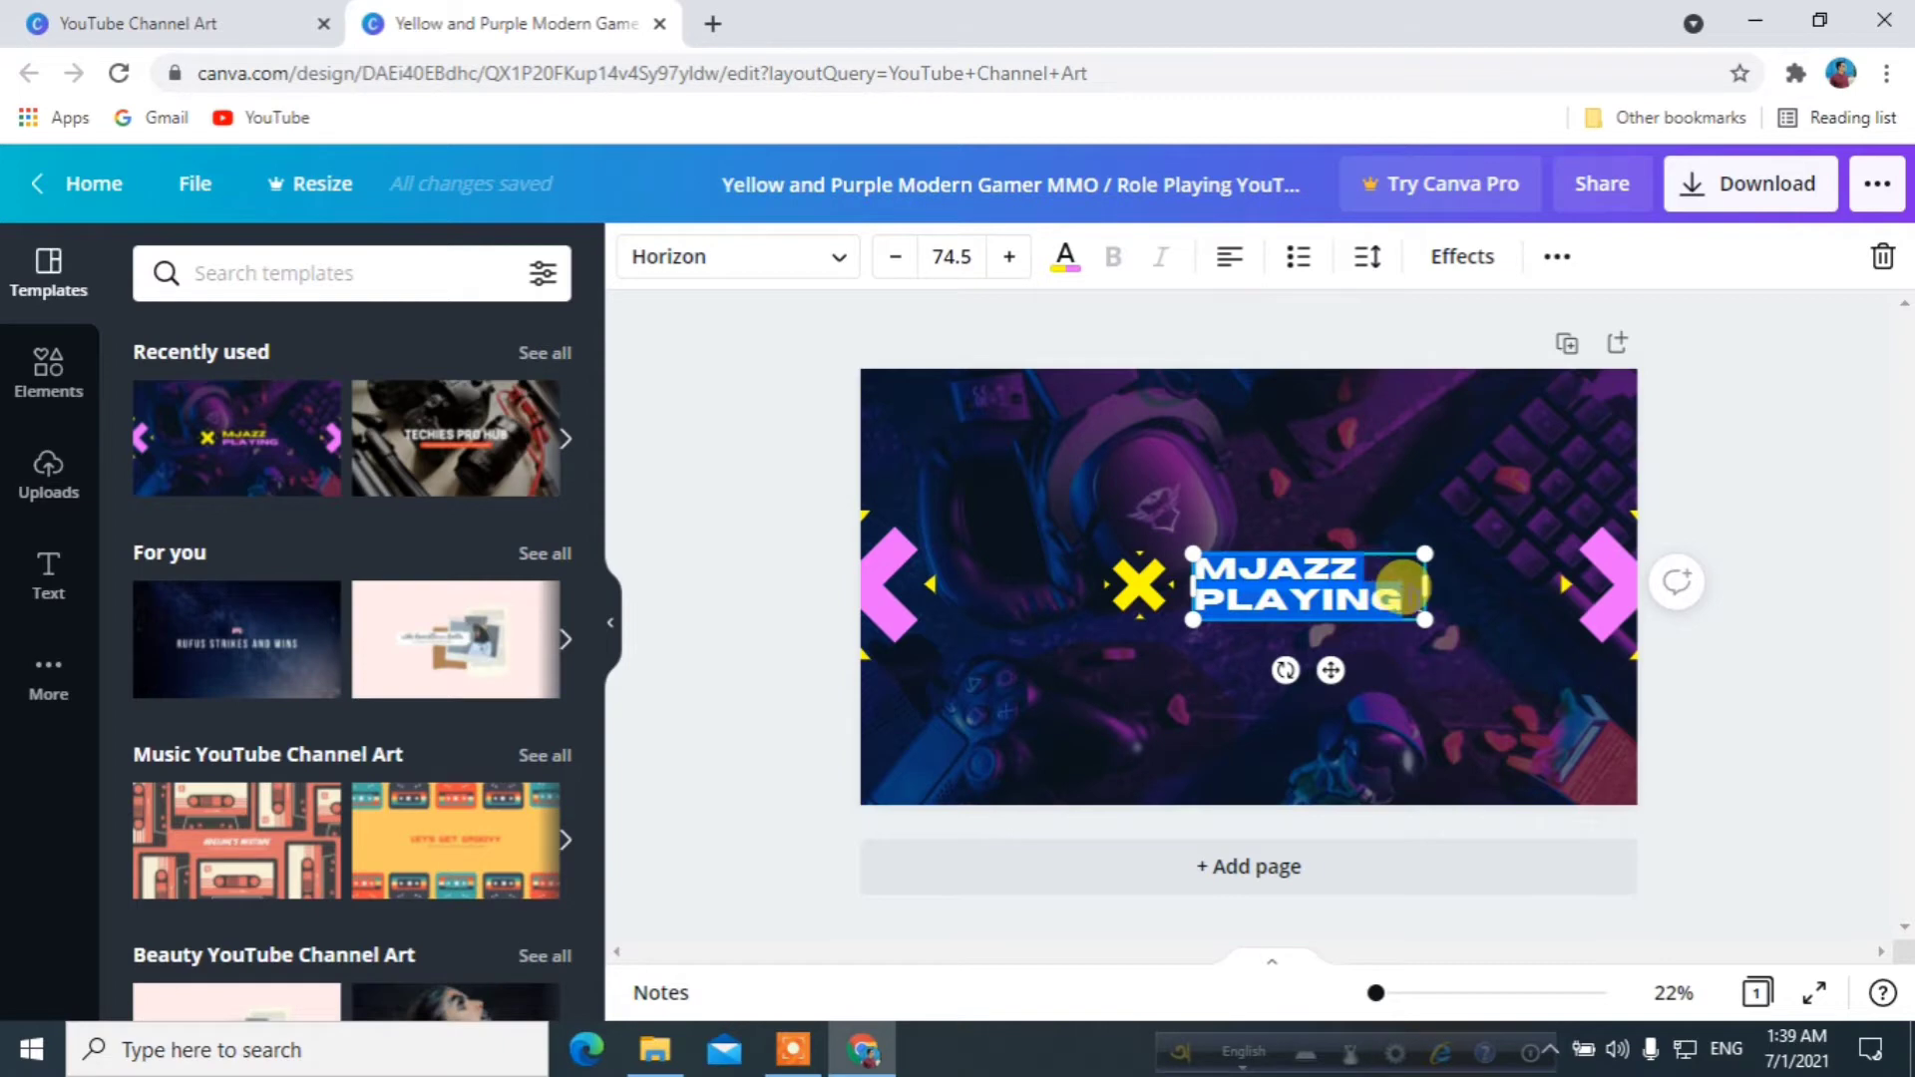
left_click(1403, 596)
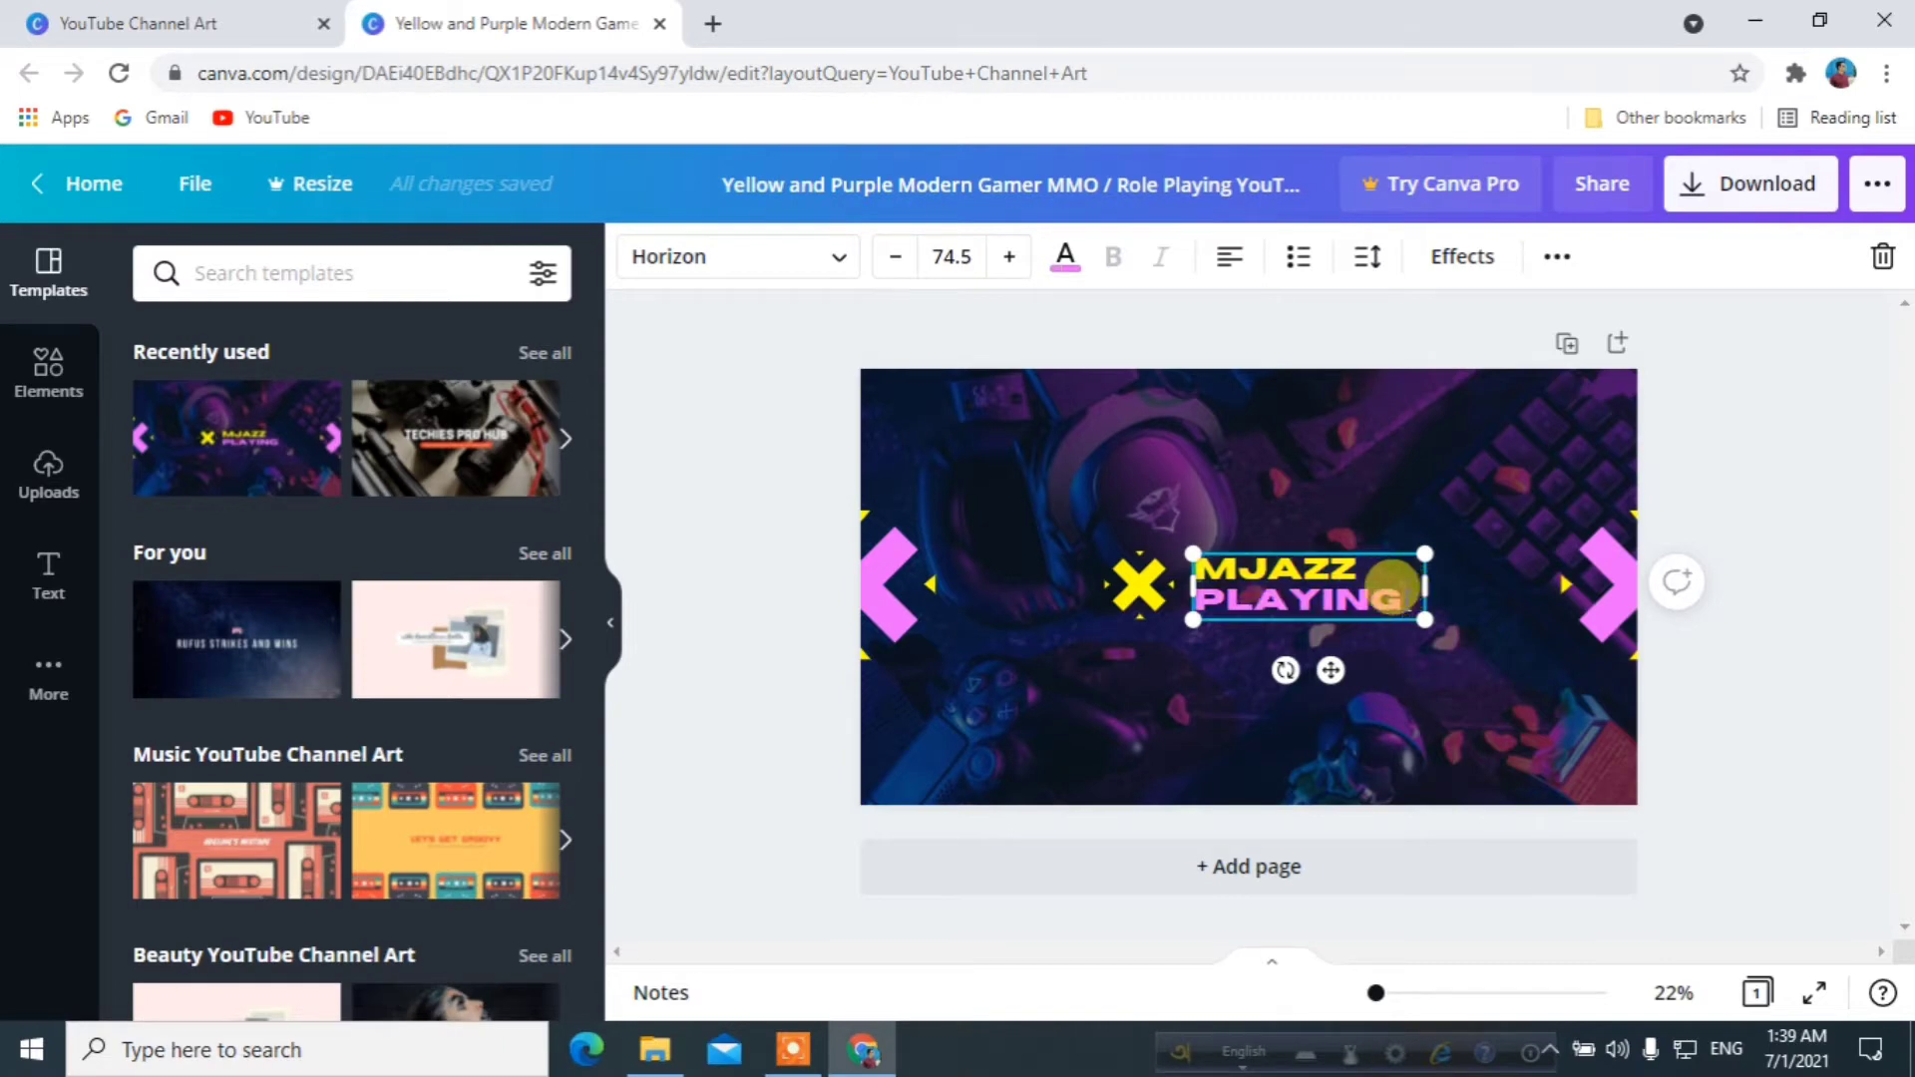
key("BackSpace")
key("BackSpace")
key("BackSpace")
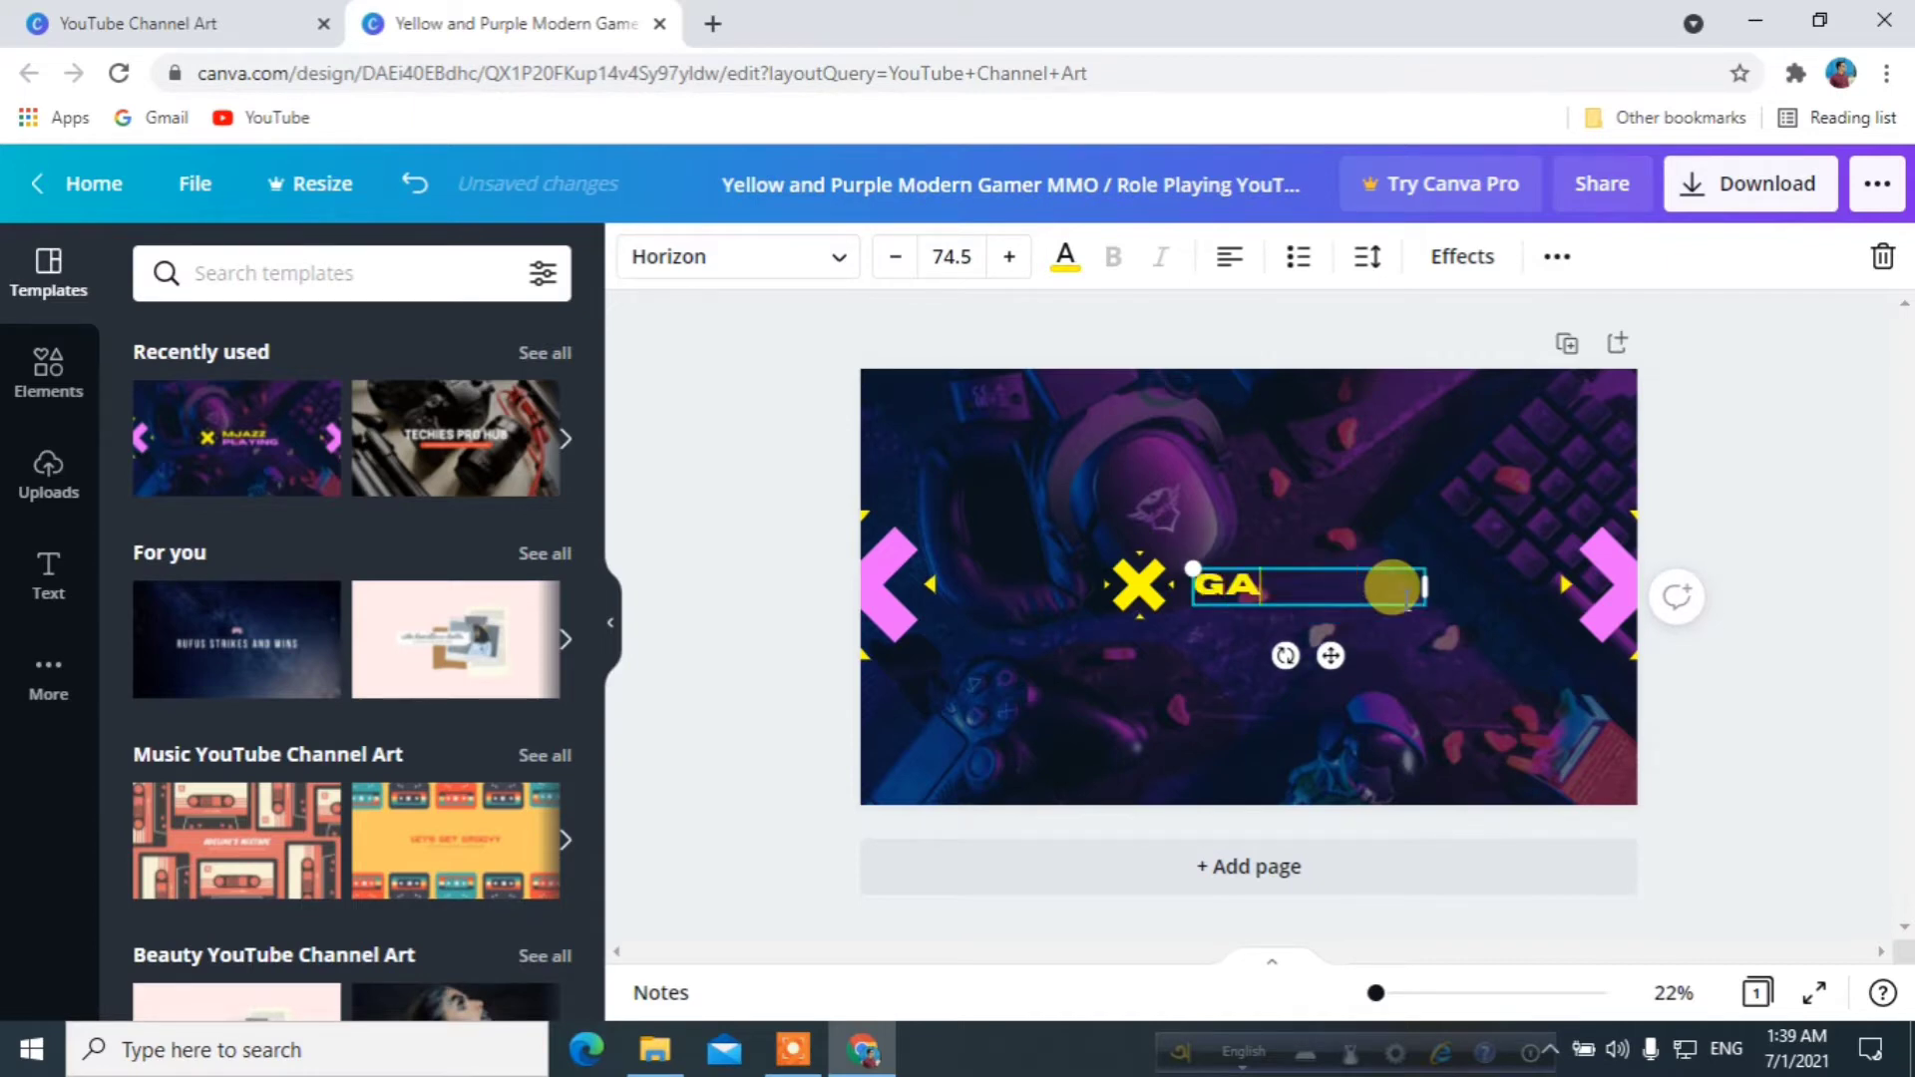
type("GAMER")
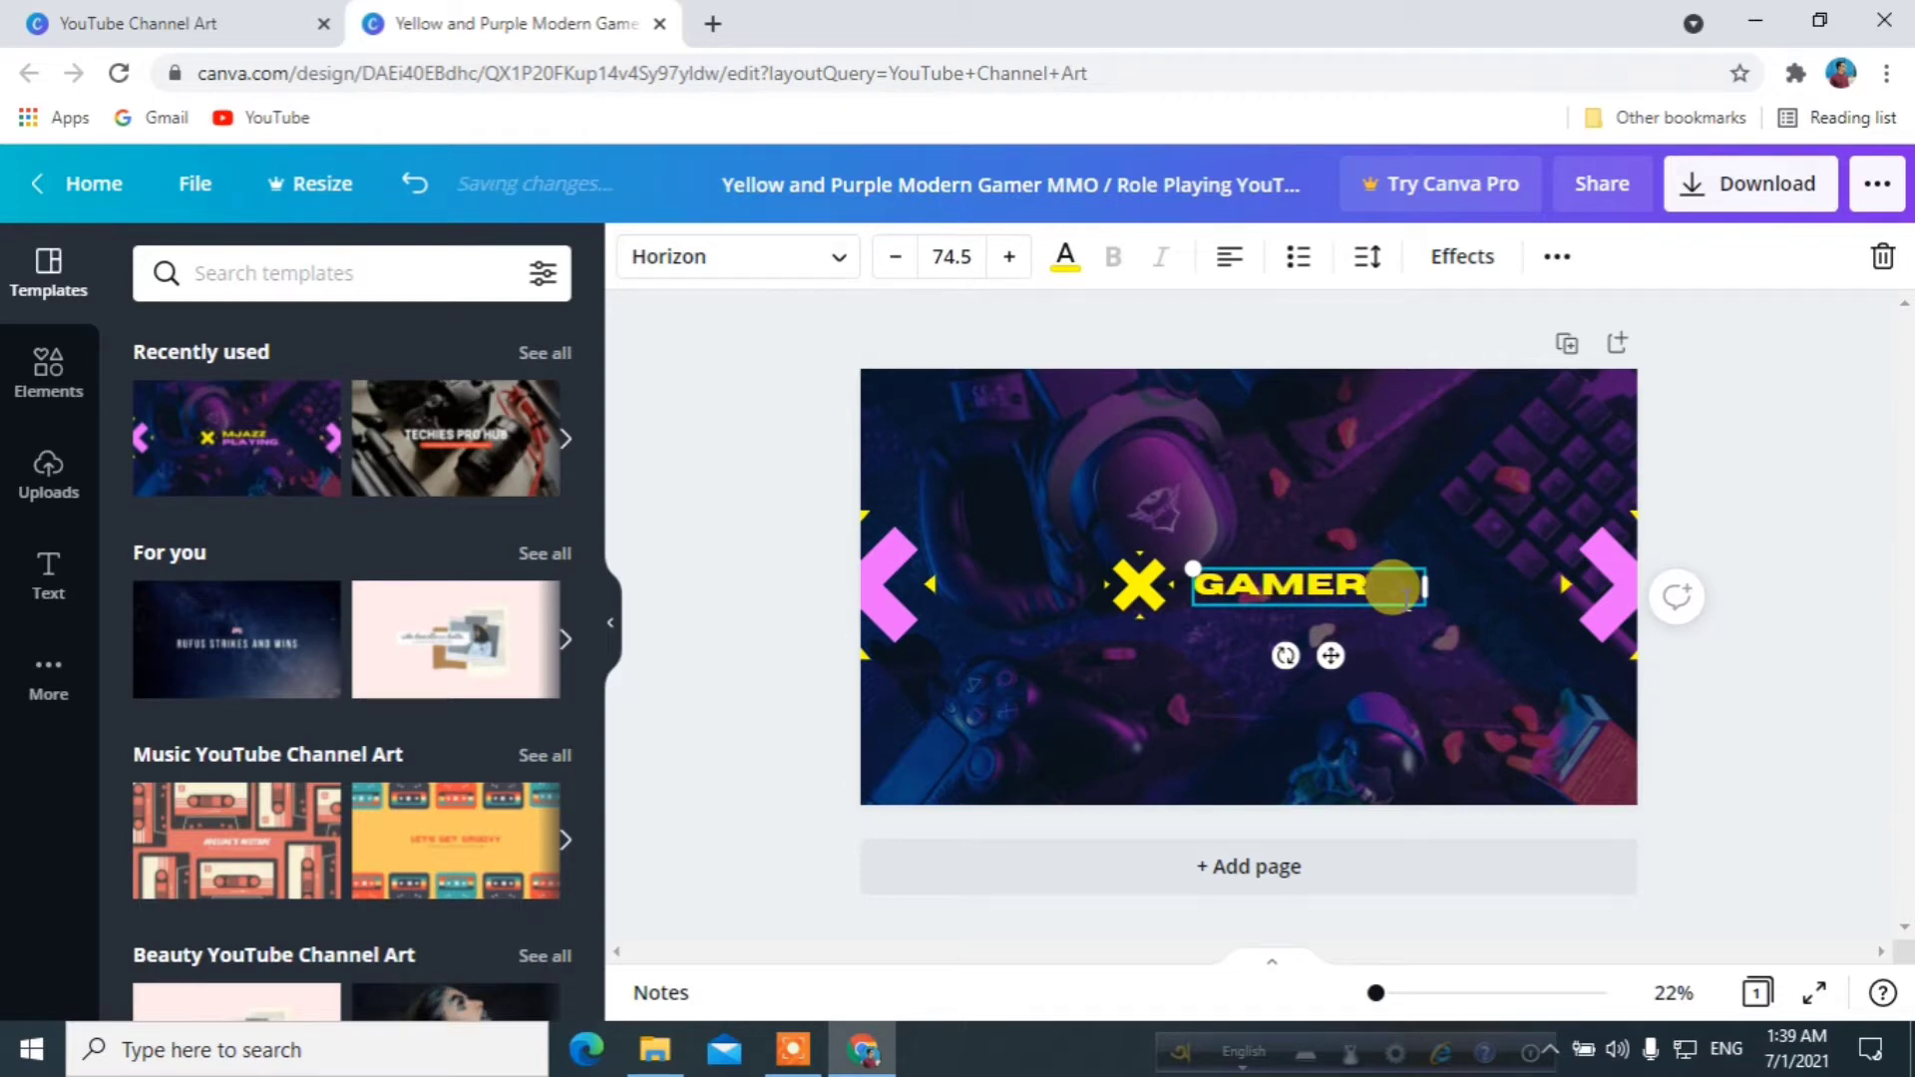
type("N")
type("IROB180")
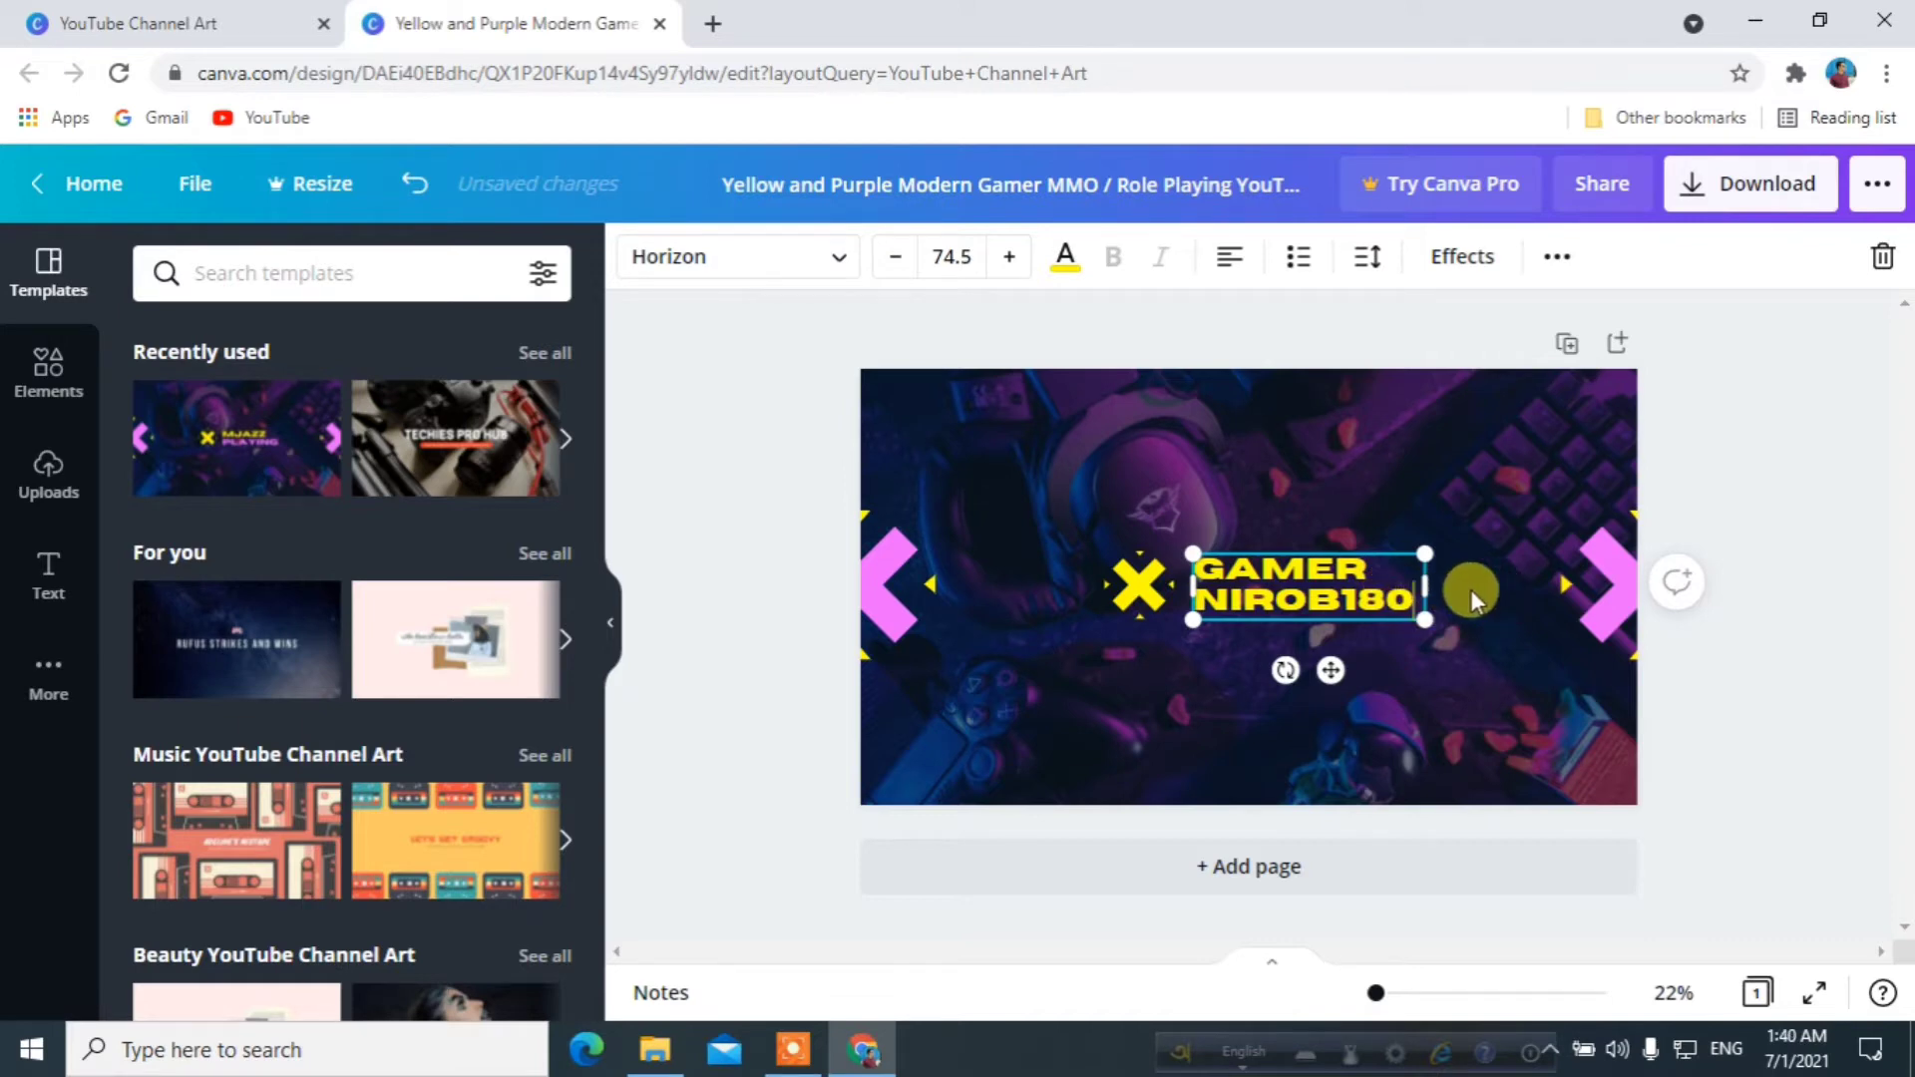
left_click(1428, 670)
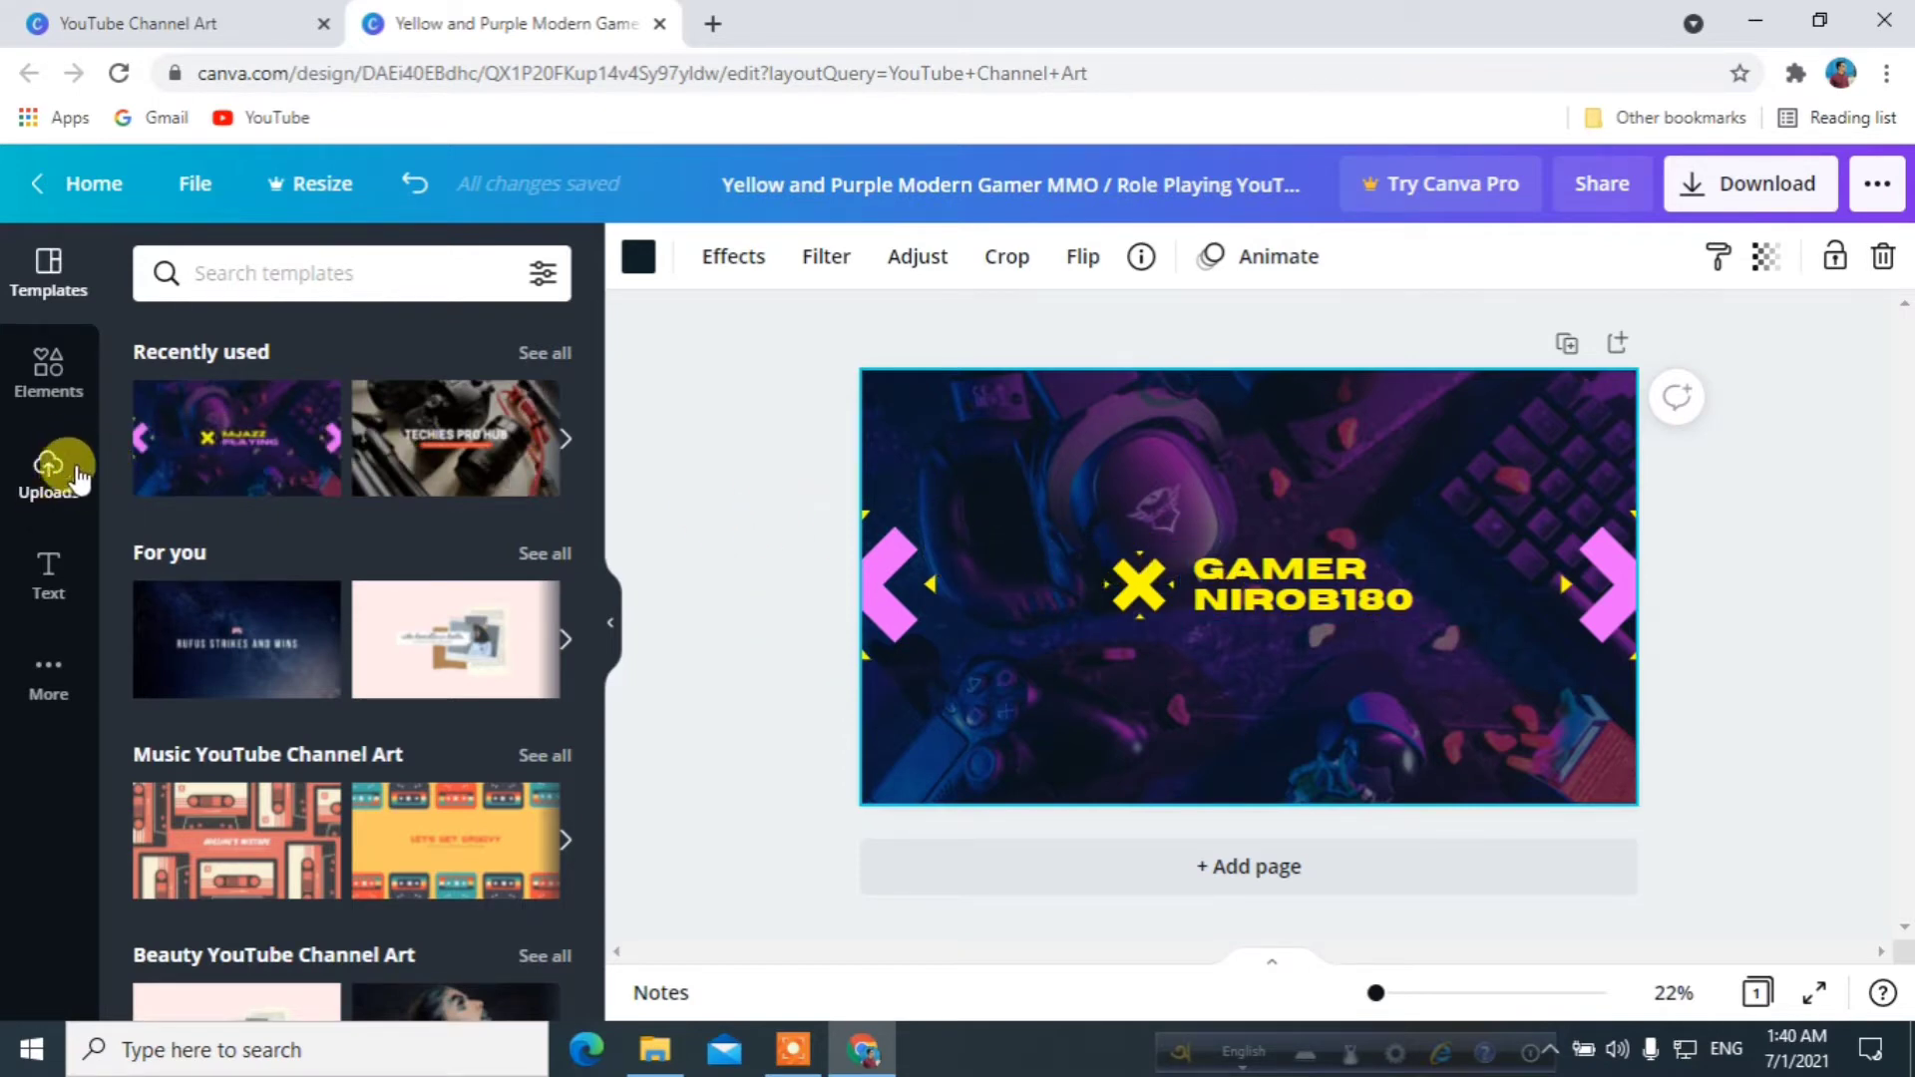
Upload the image gamer-logo_43901-59 from the device's Pictures folder to the Canva uploads.
left_click(48, 477)
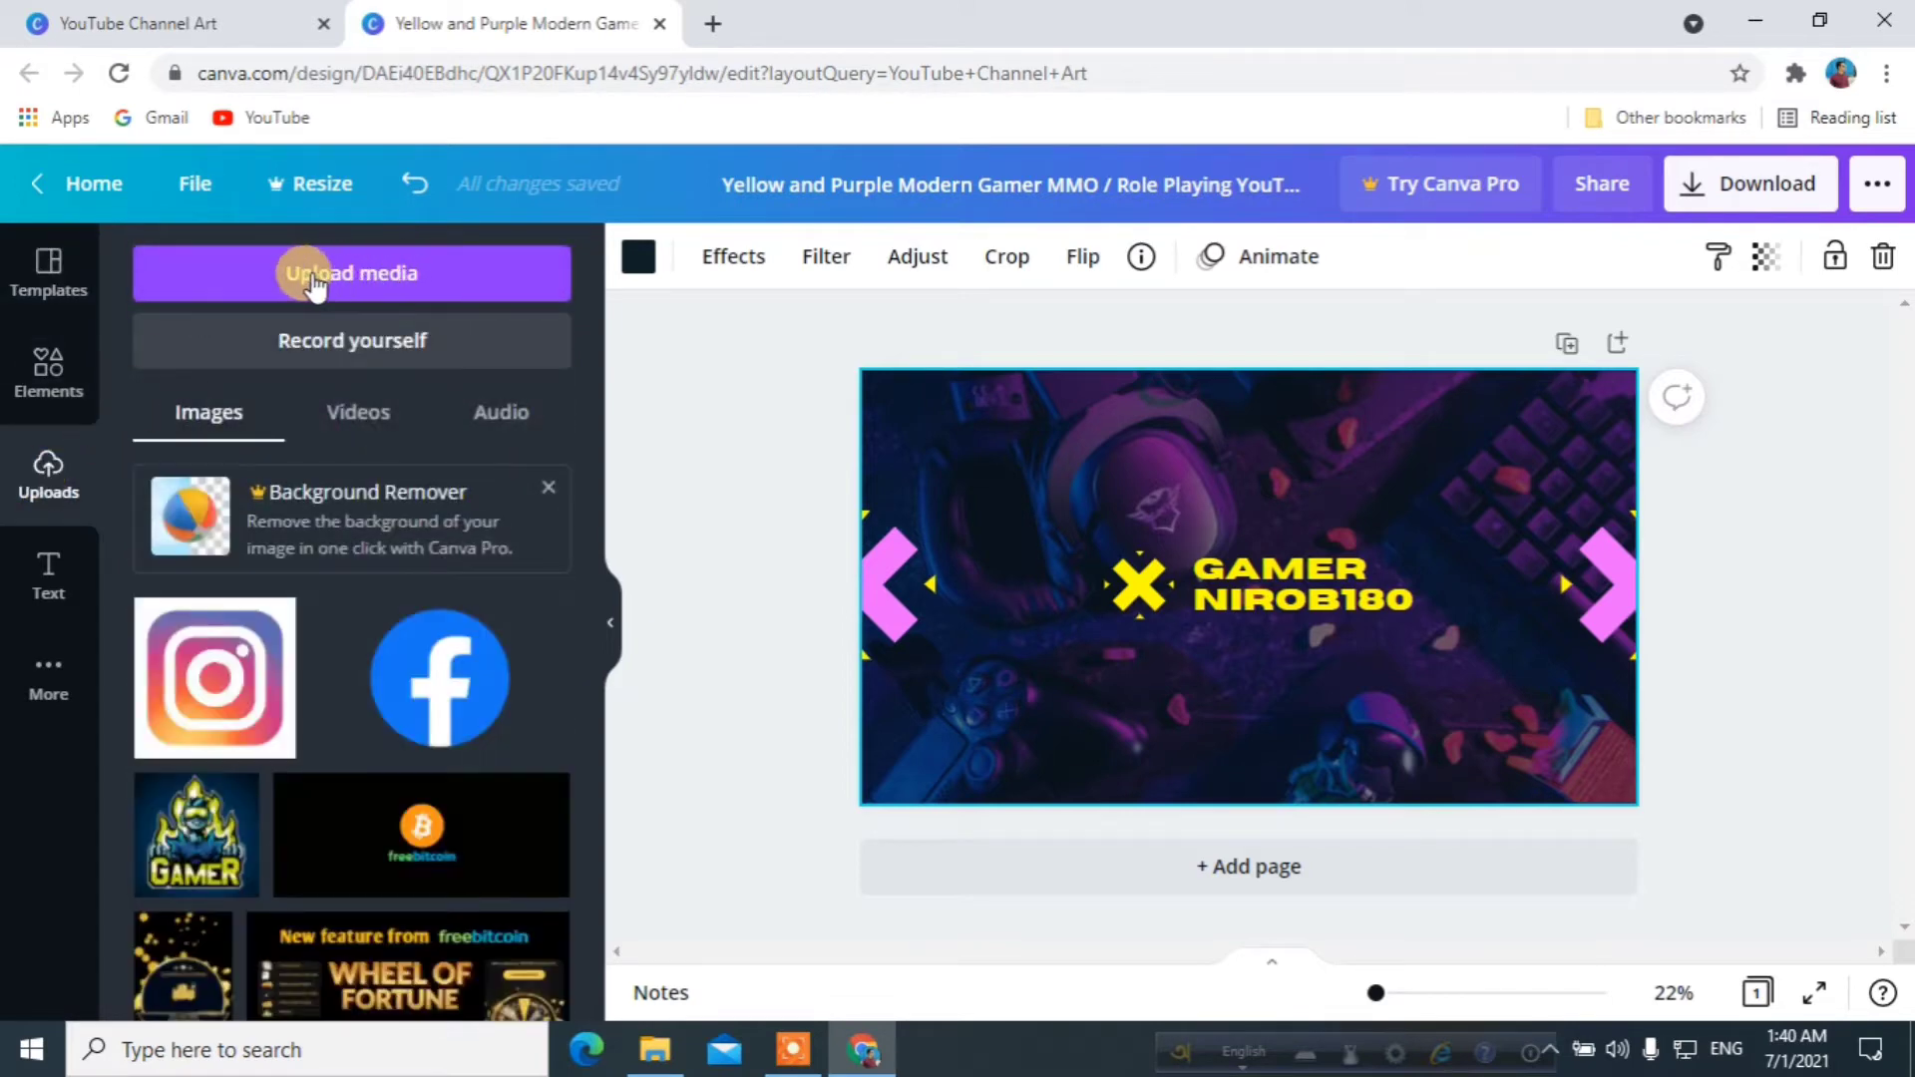
left_click(364, 279)
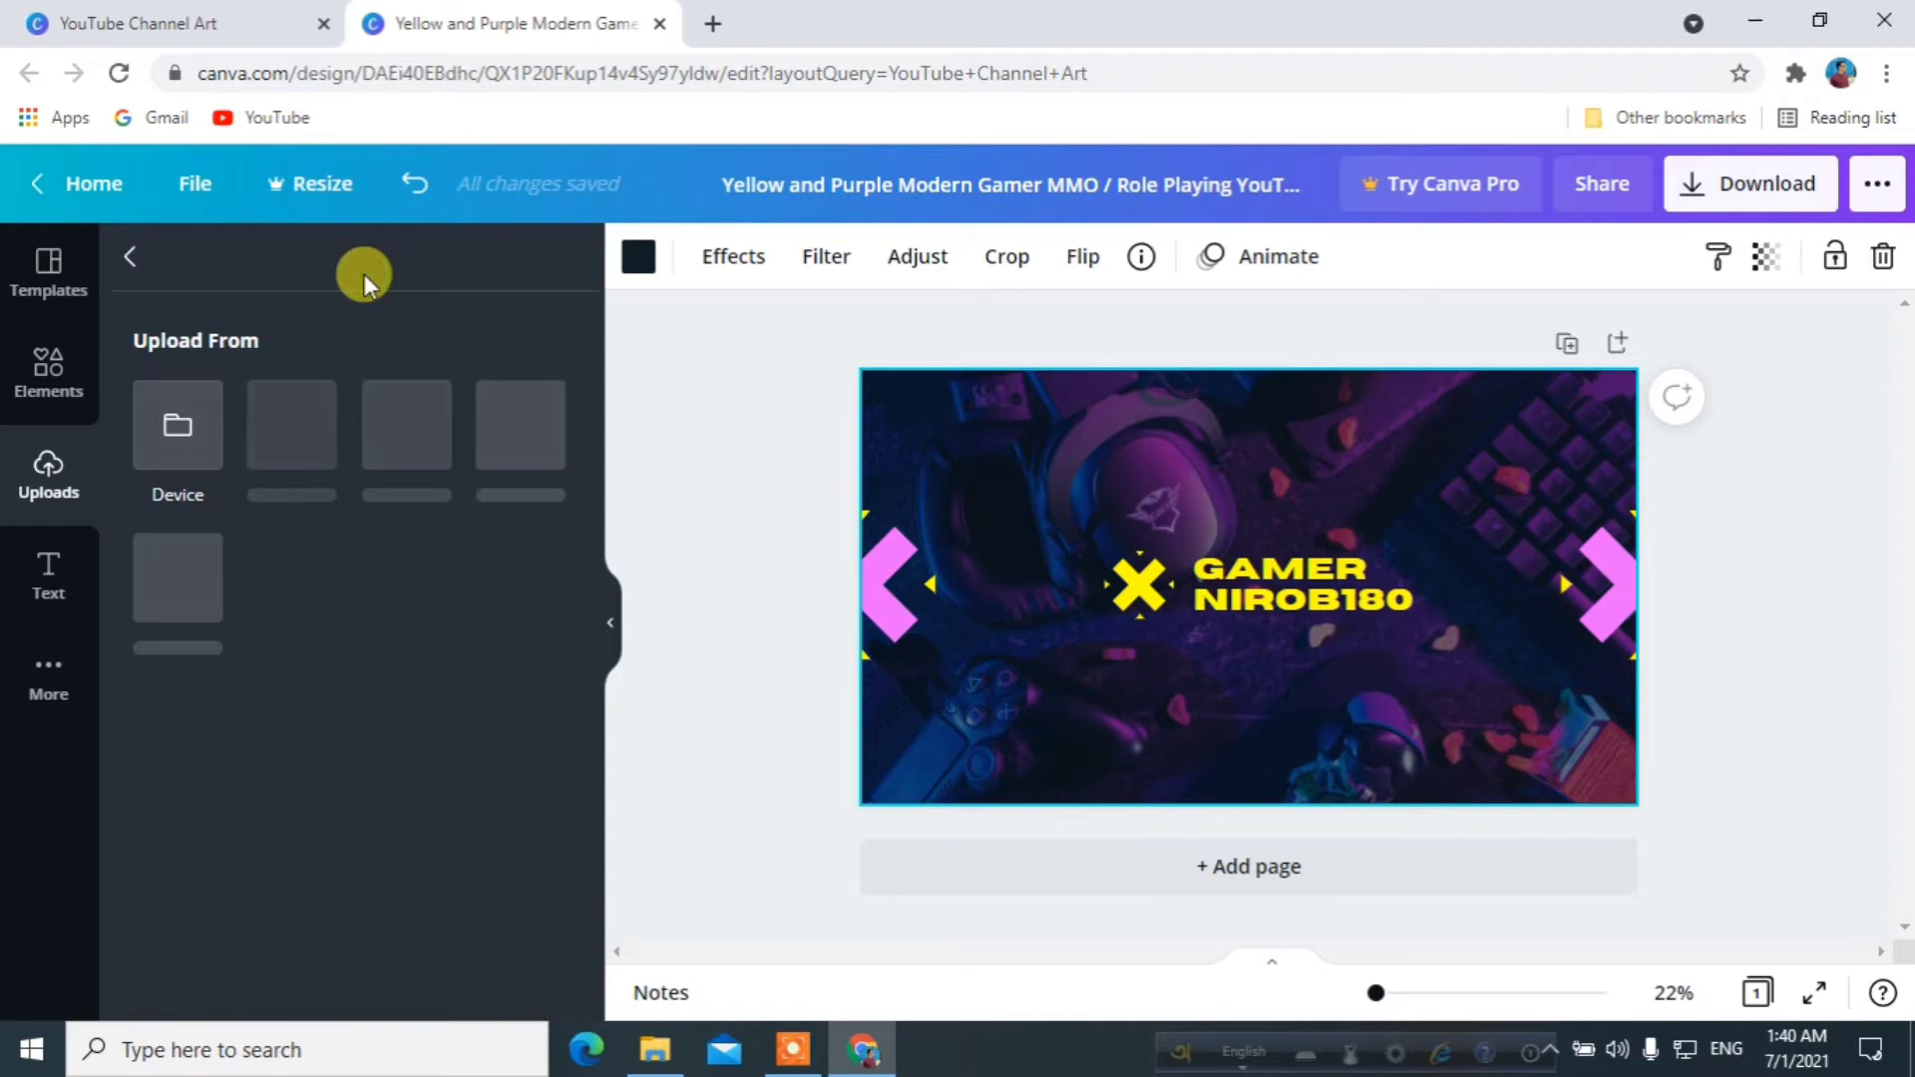
left_click(173, 423)
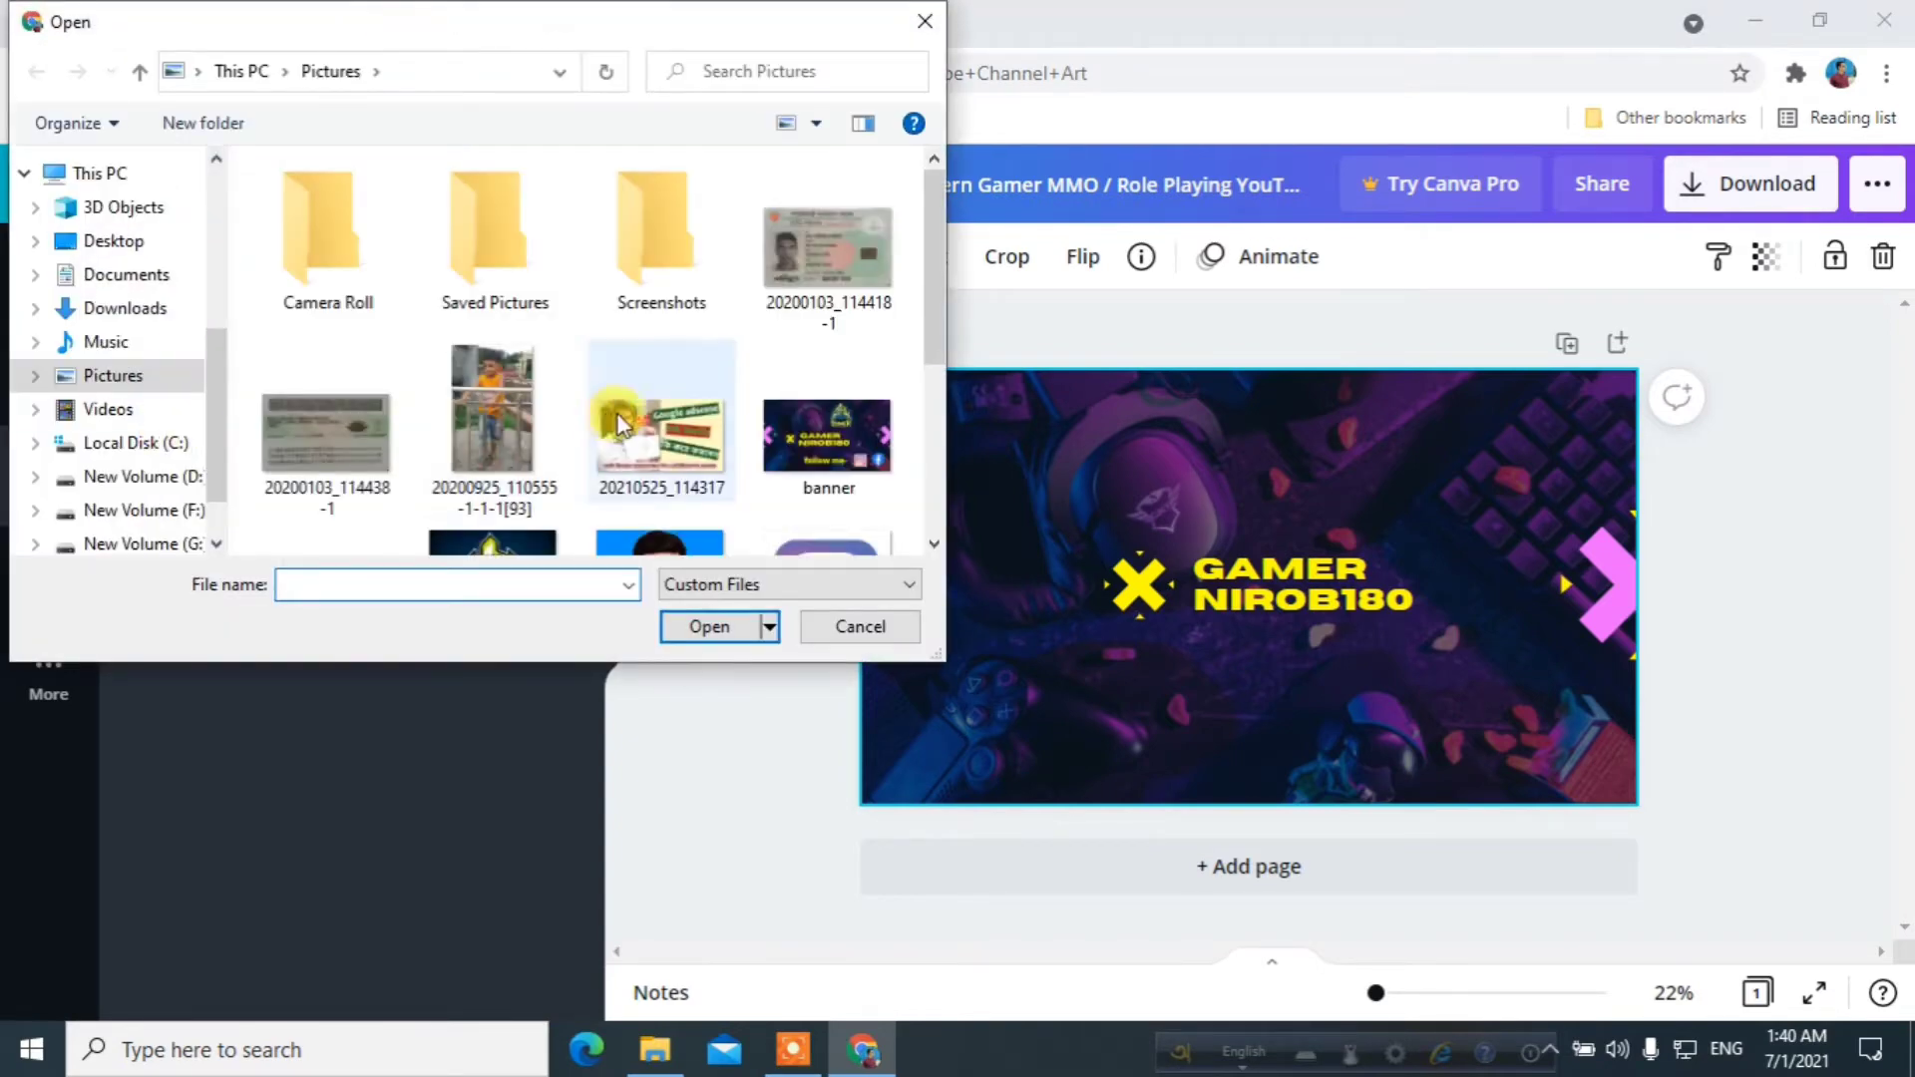
scroll(619, 424, "down", 3)
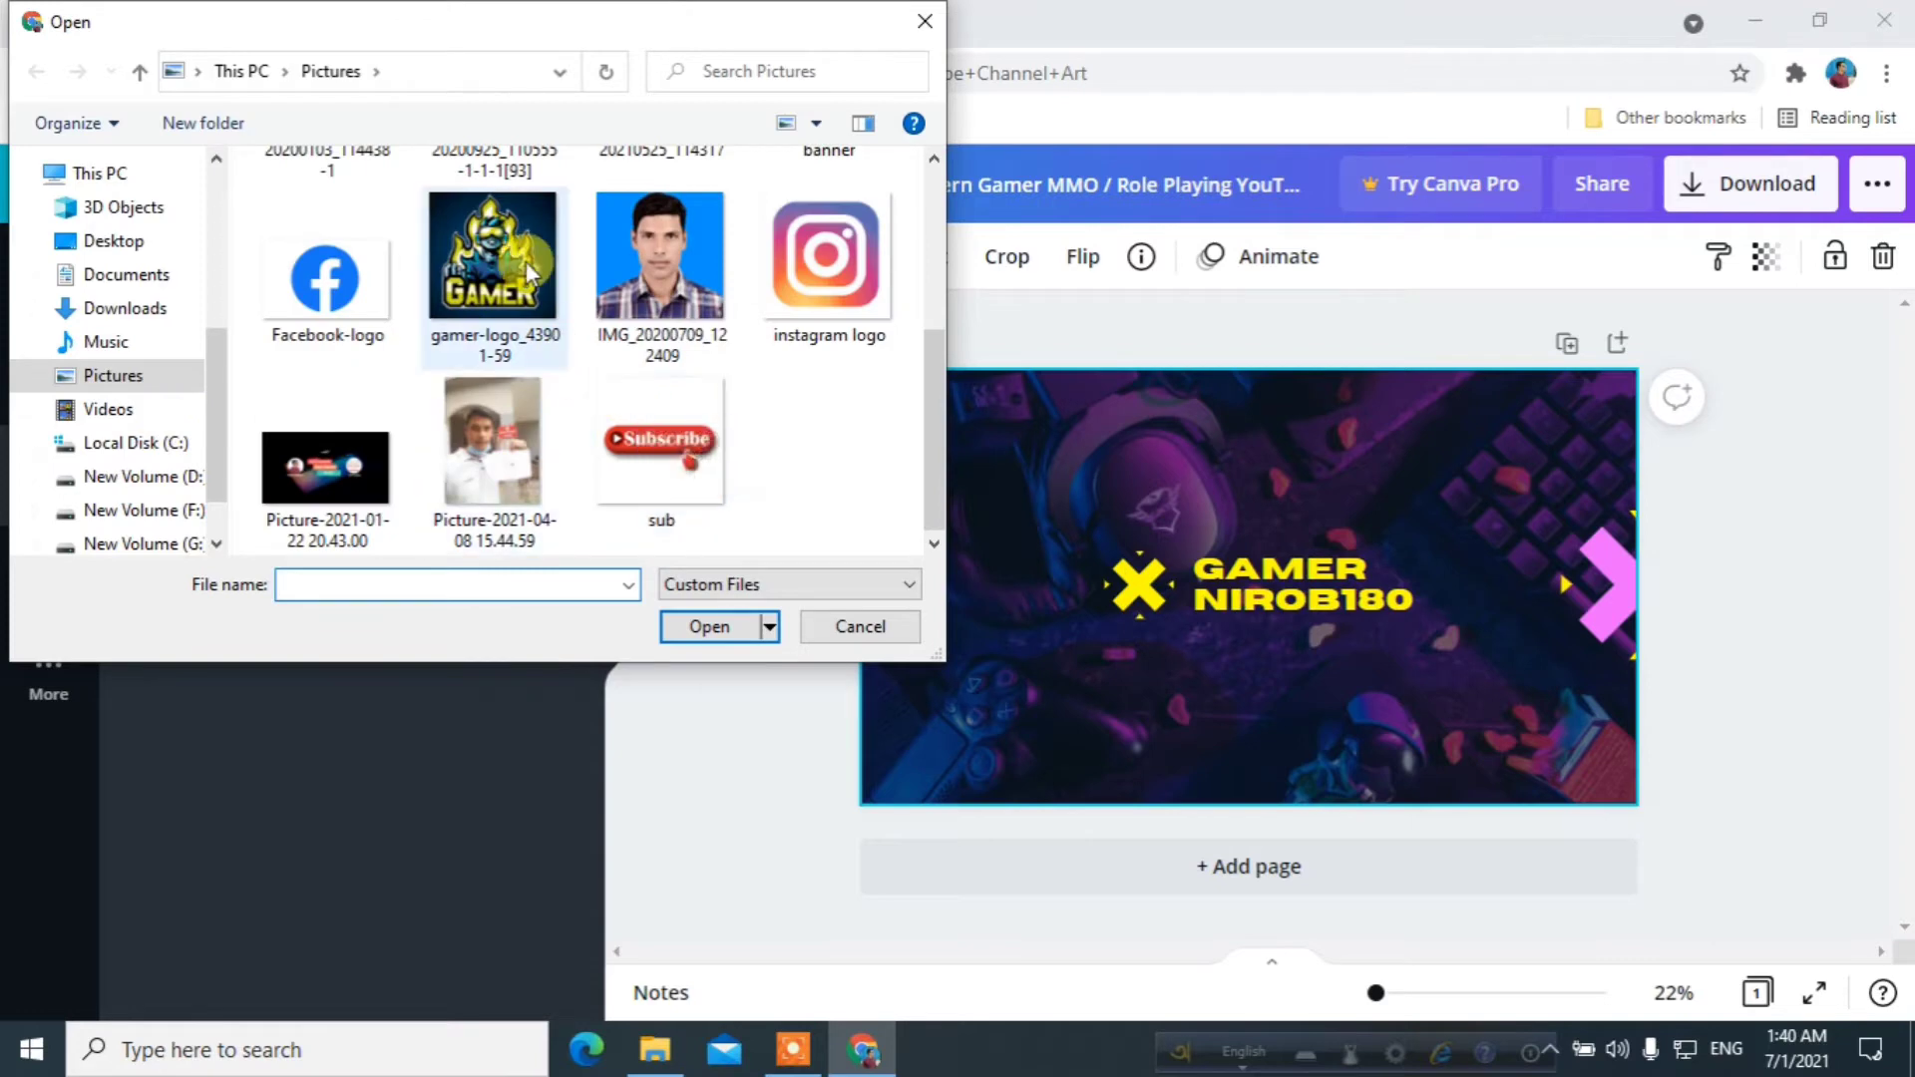
left_click(484, 252)
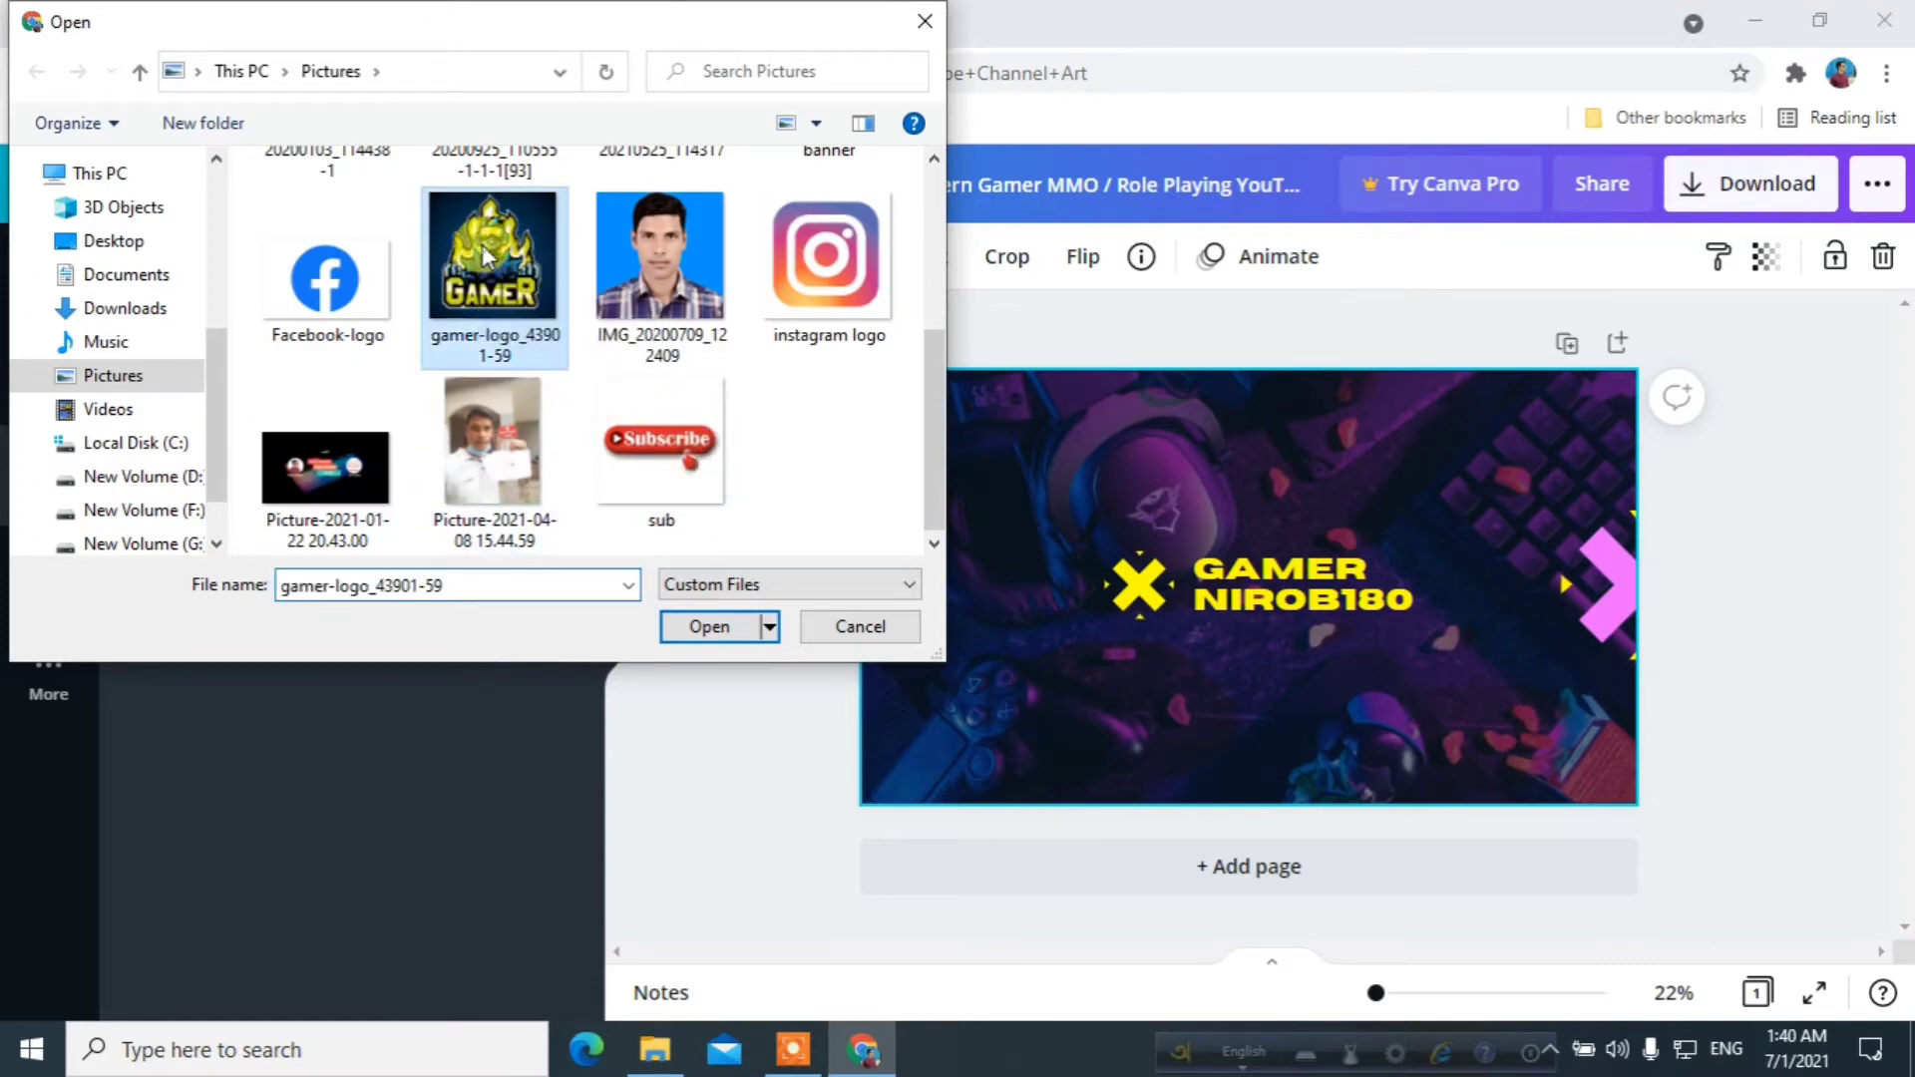
left_click(712, 629)
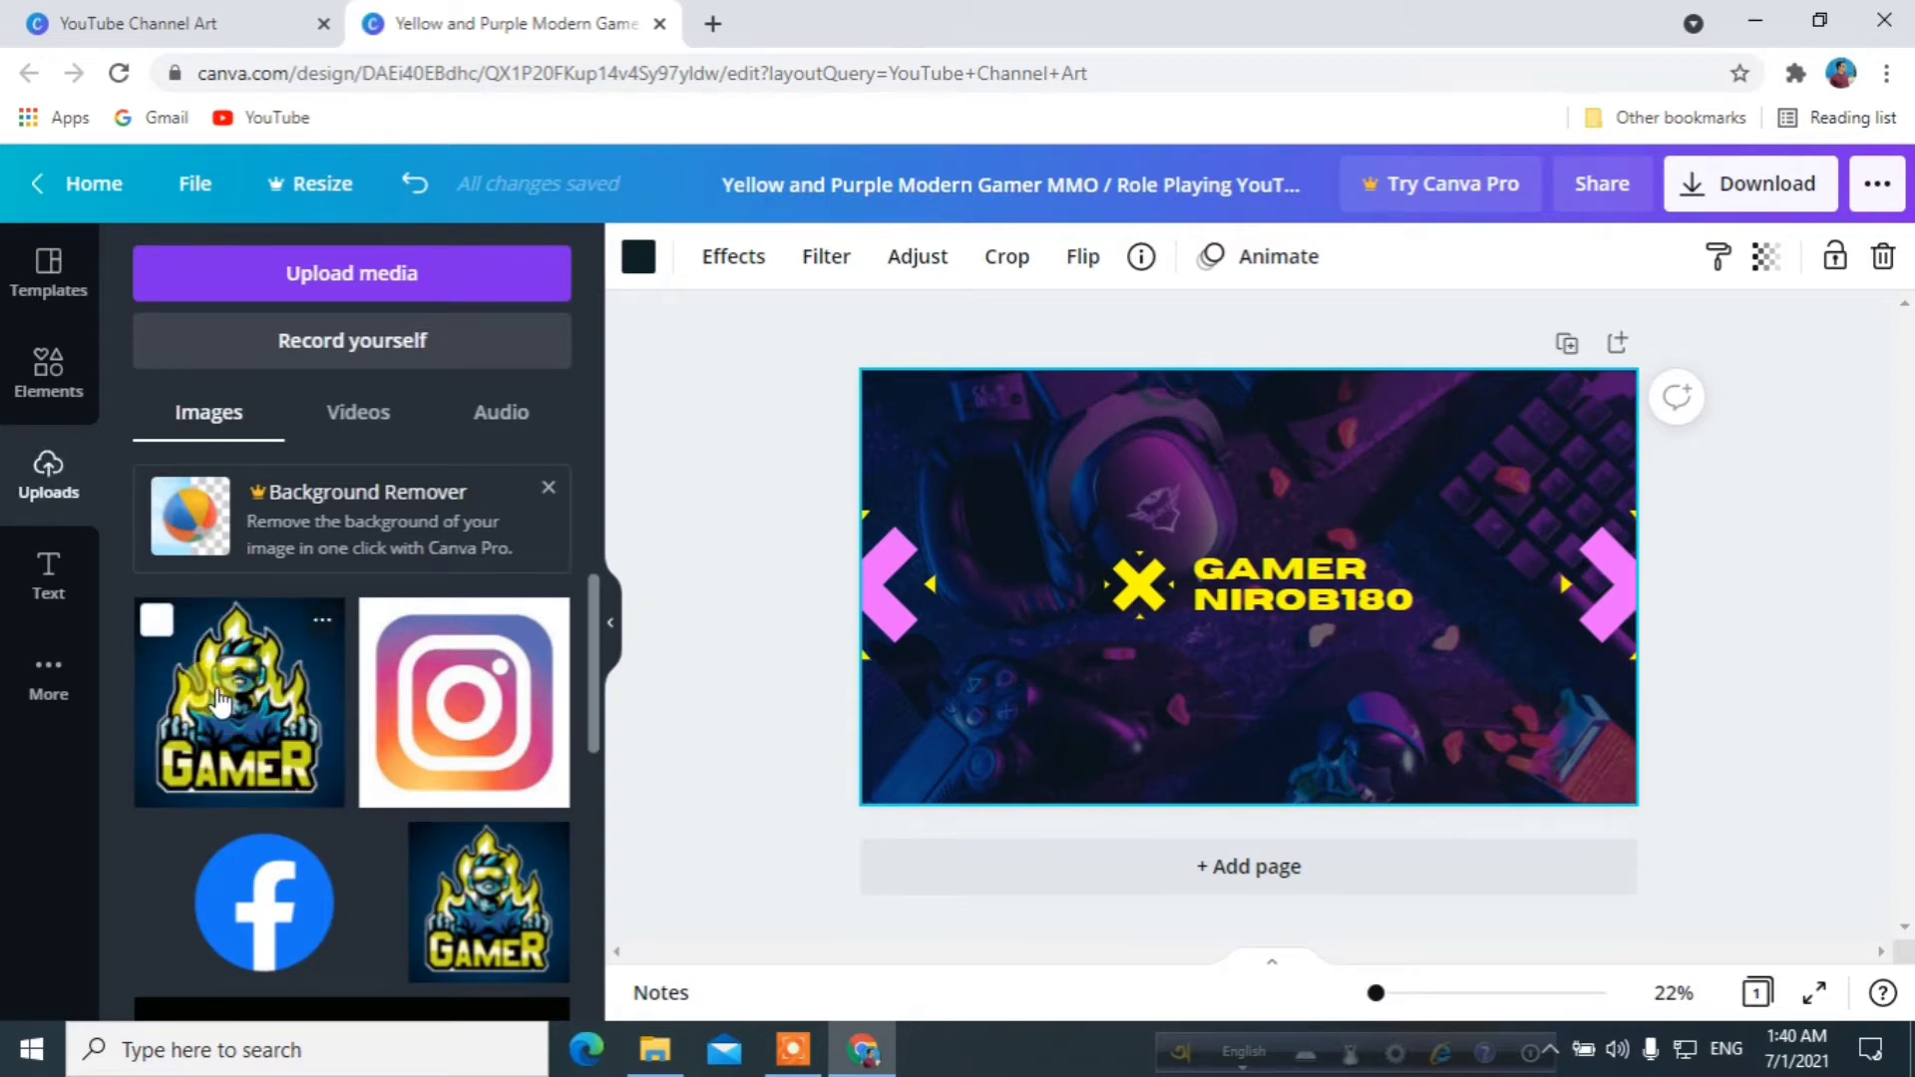
Add the uploaded gamer logo to the banner, shrunk to a small square just left of the yellow X.
left_click_drag(222, 704, 965, 559)
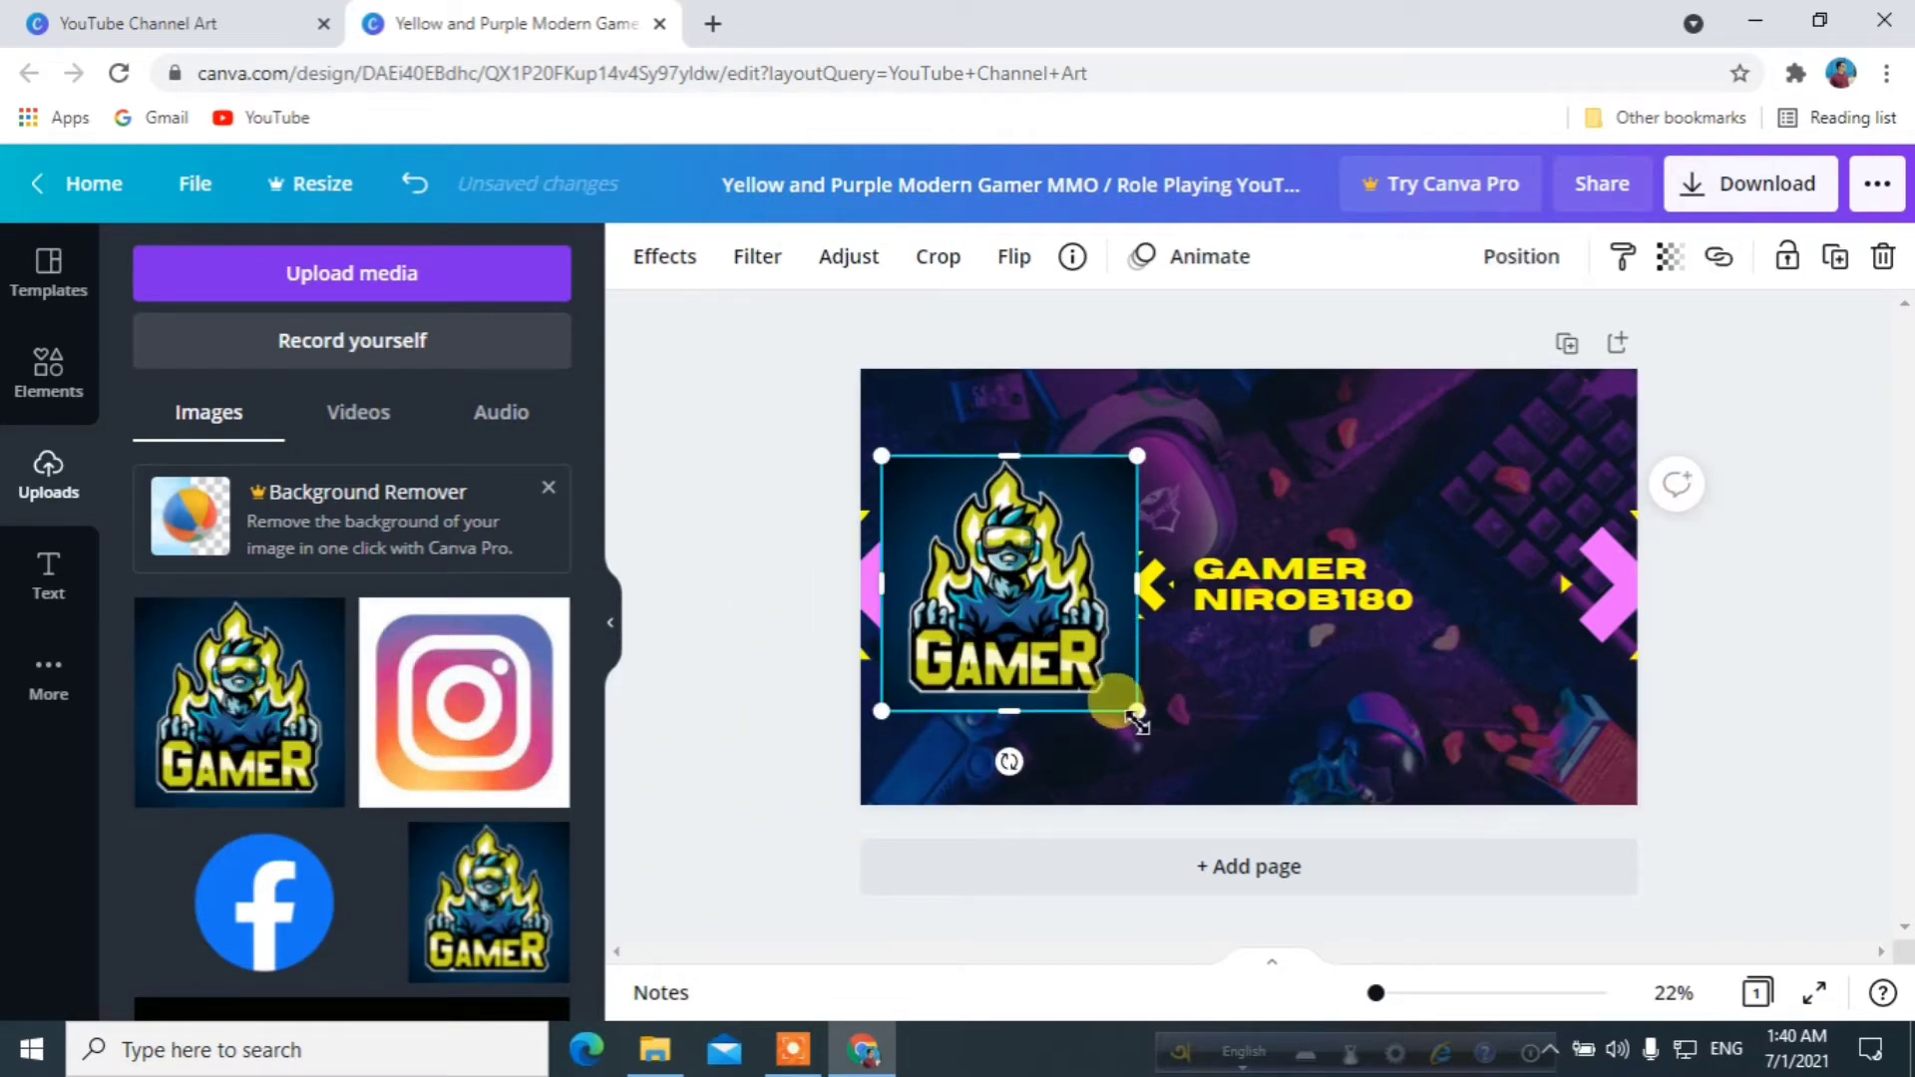
left_click_drag(1139, 713, 1047, 616)
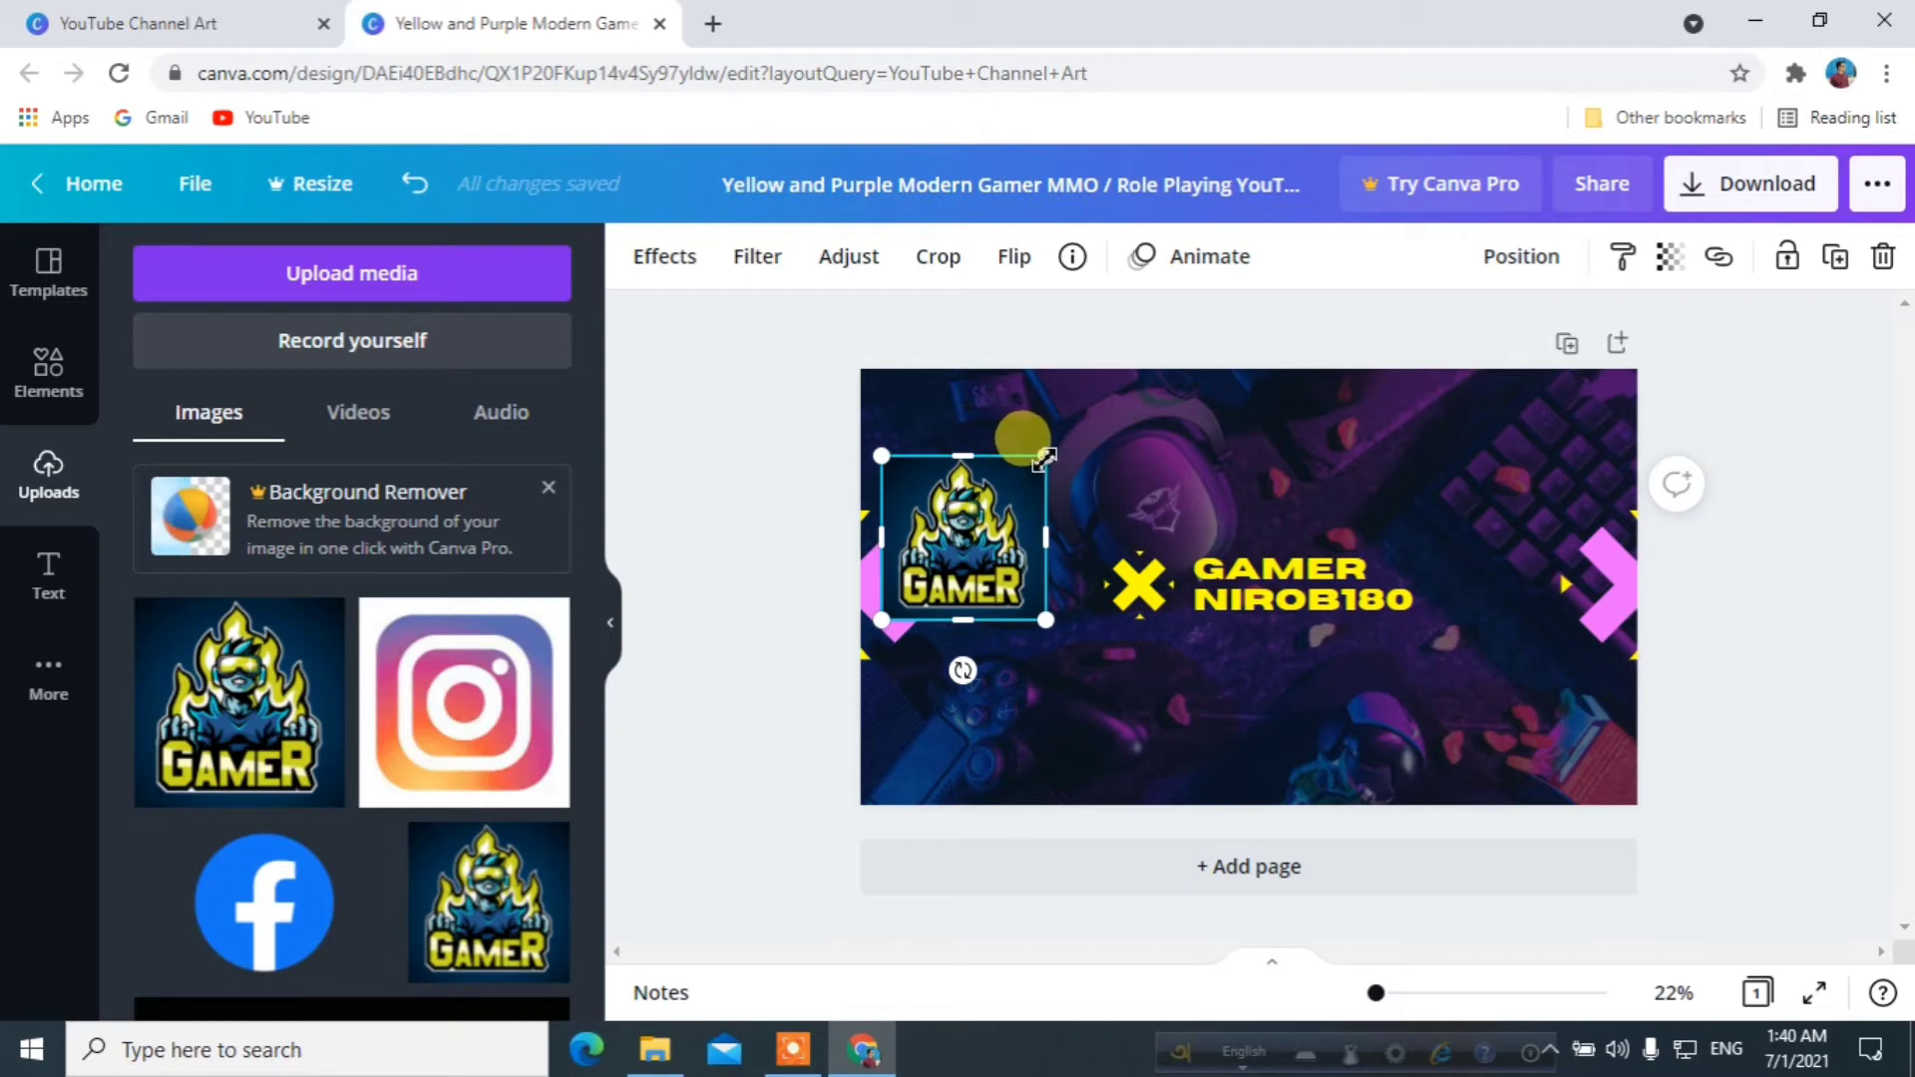
left_click_drag(1050, 456, 1018, 592)
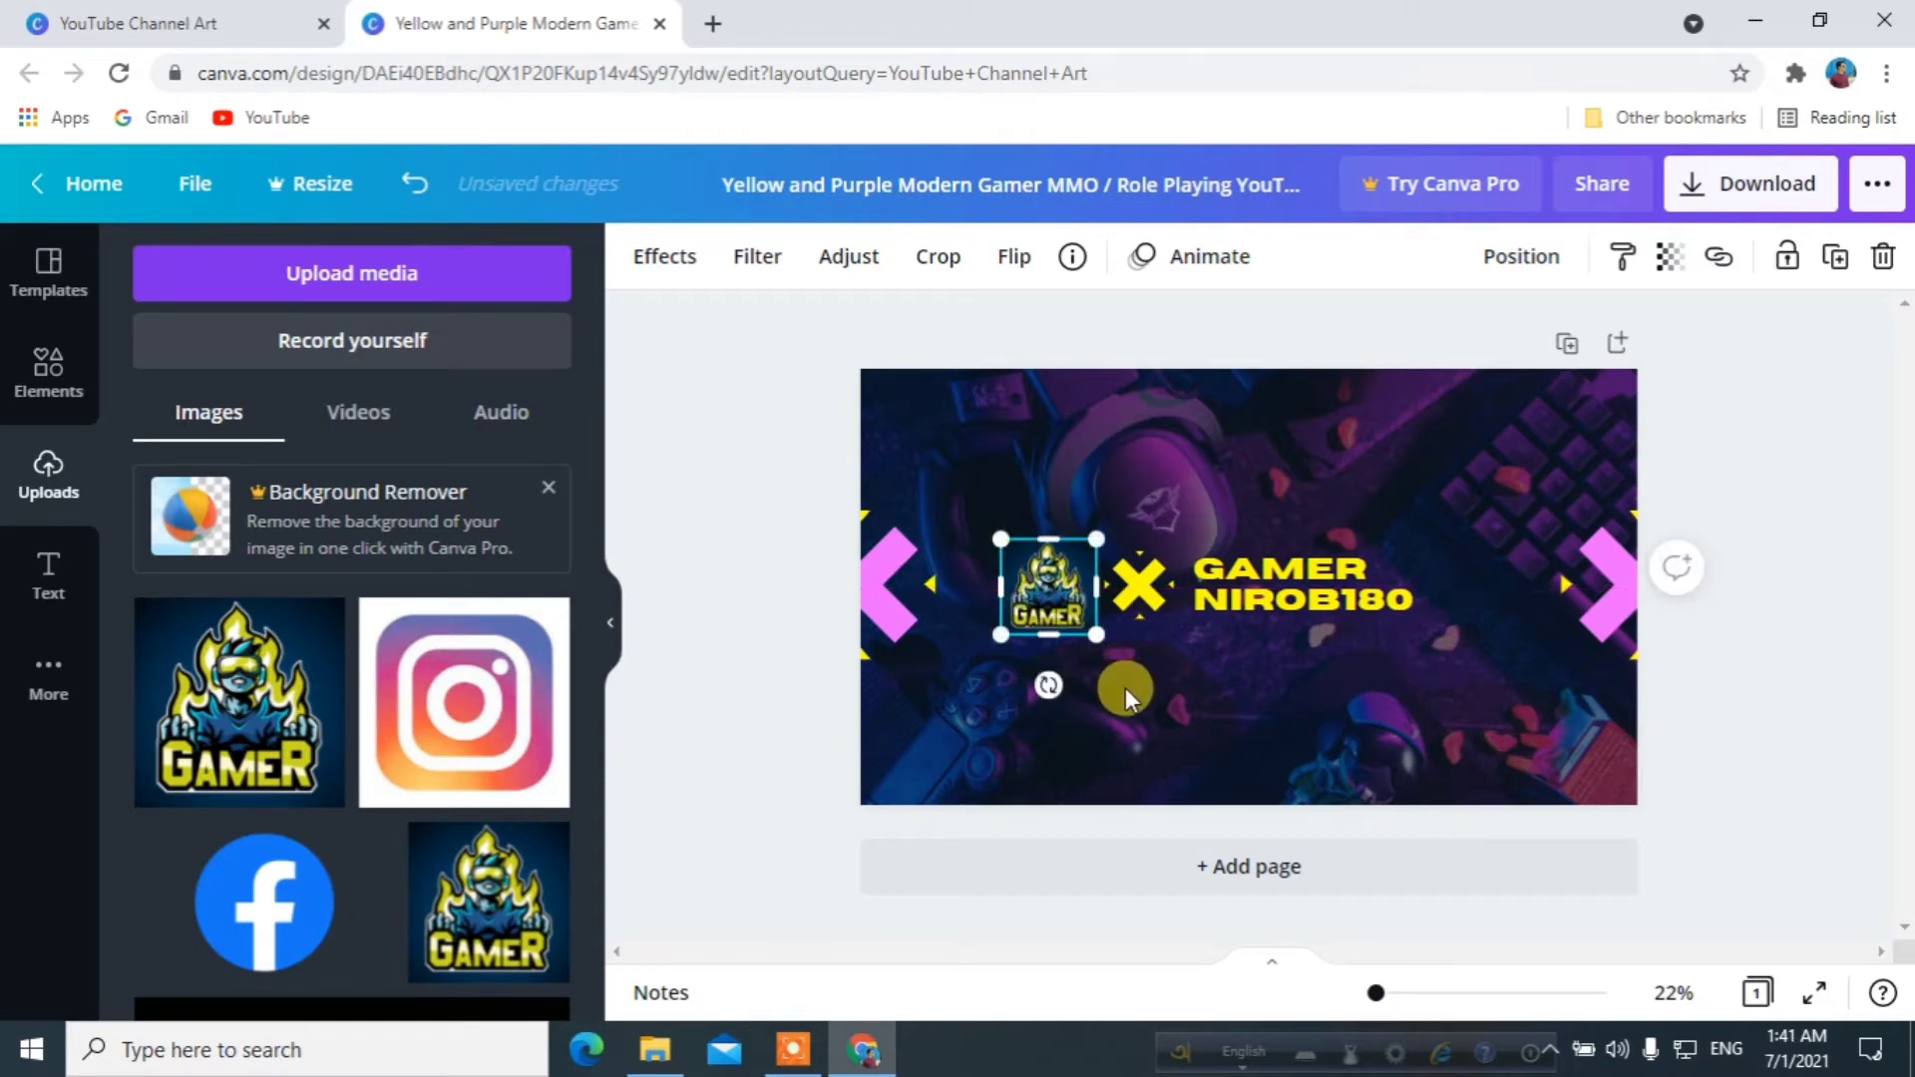
Shrink the gamer logo slightly so it leaves a small gap before the yellow X.
left_click_drag(1105, 642, 1095, 634)
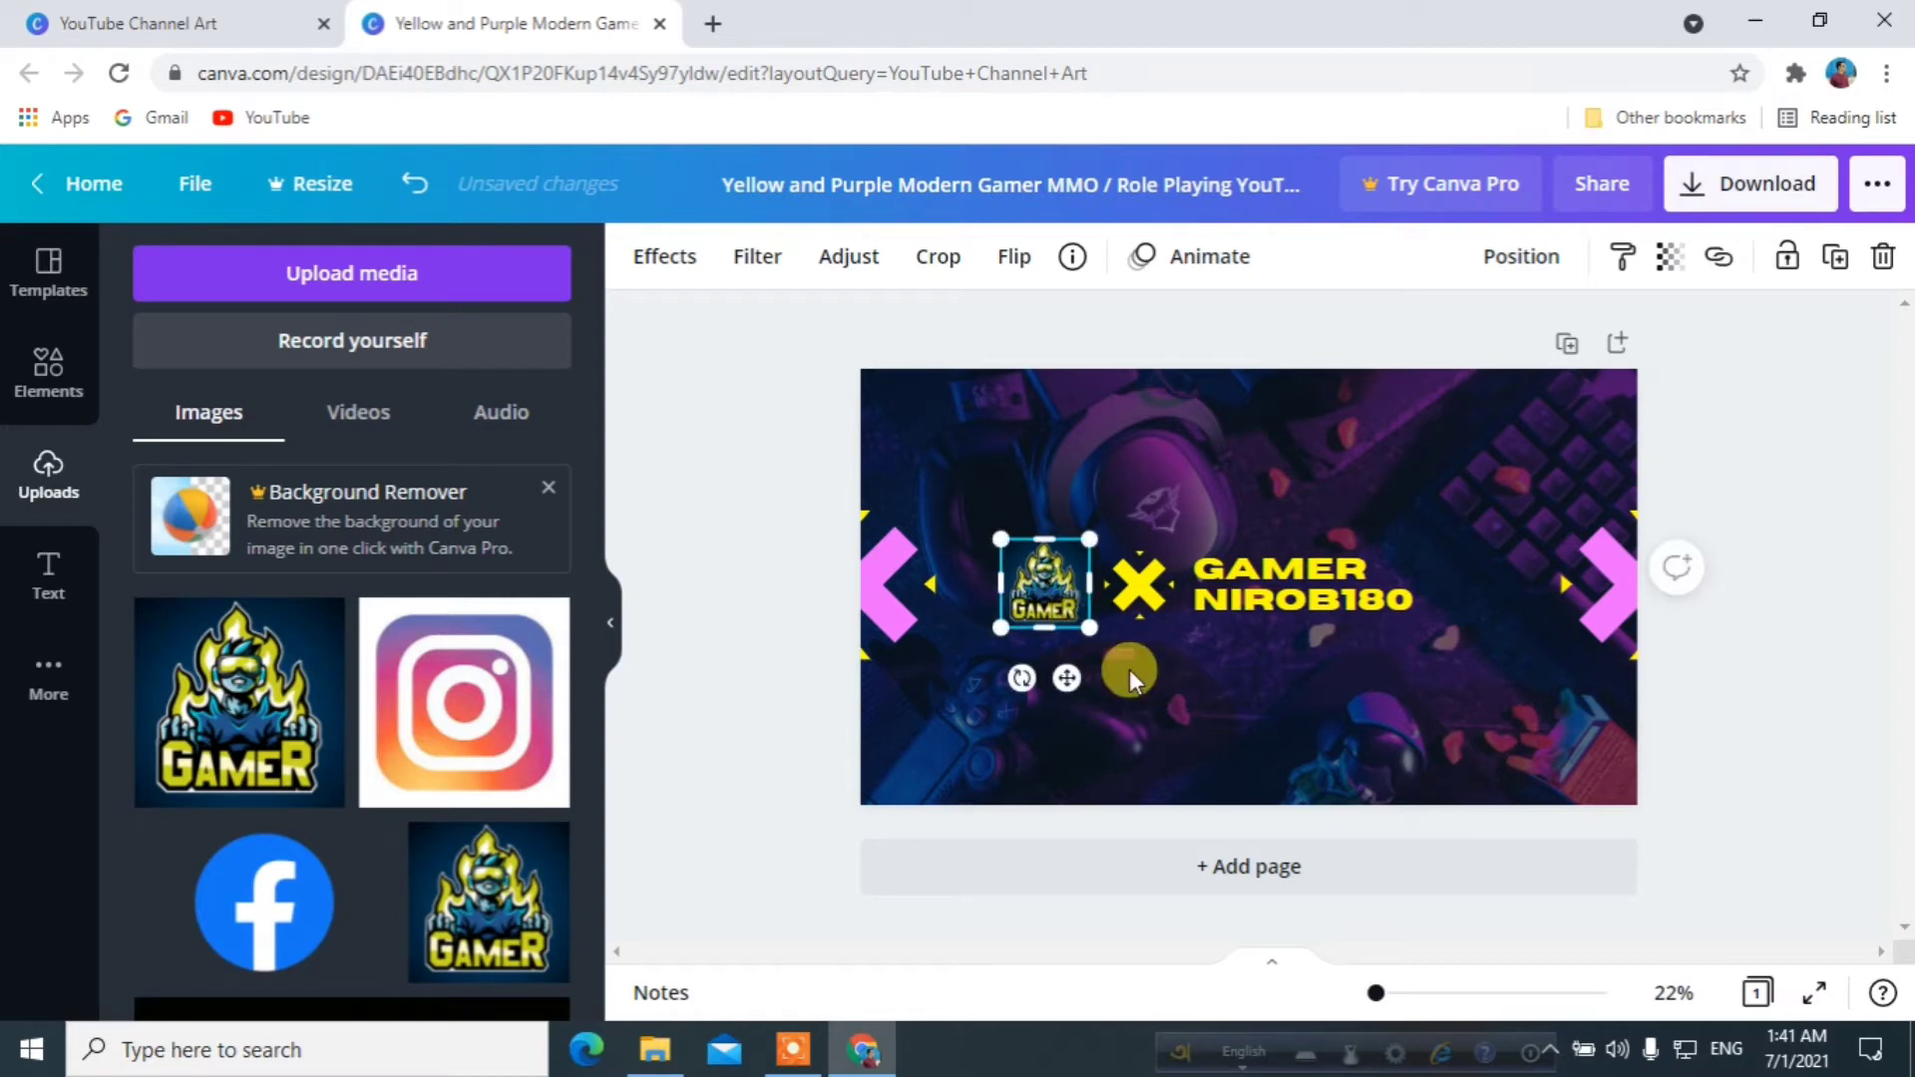
left_click(1129, 669)
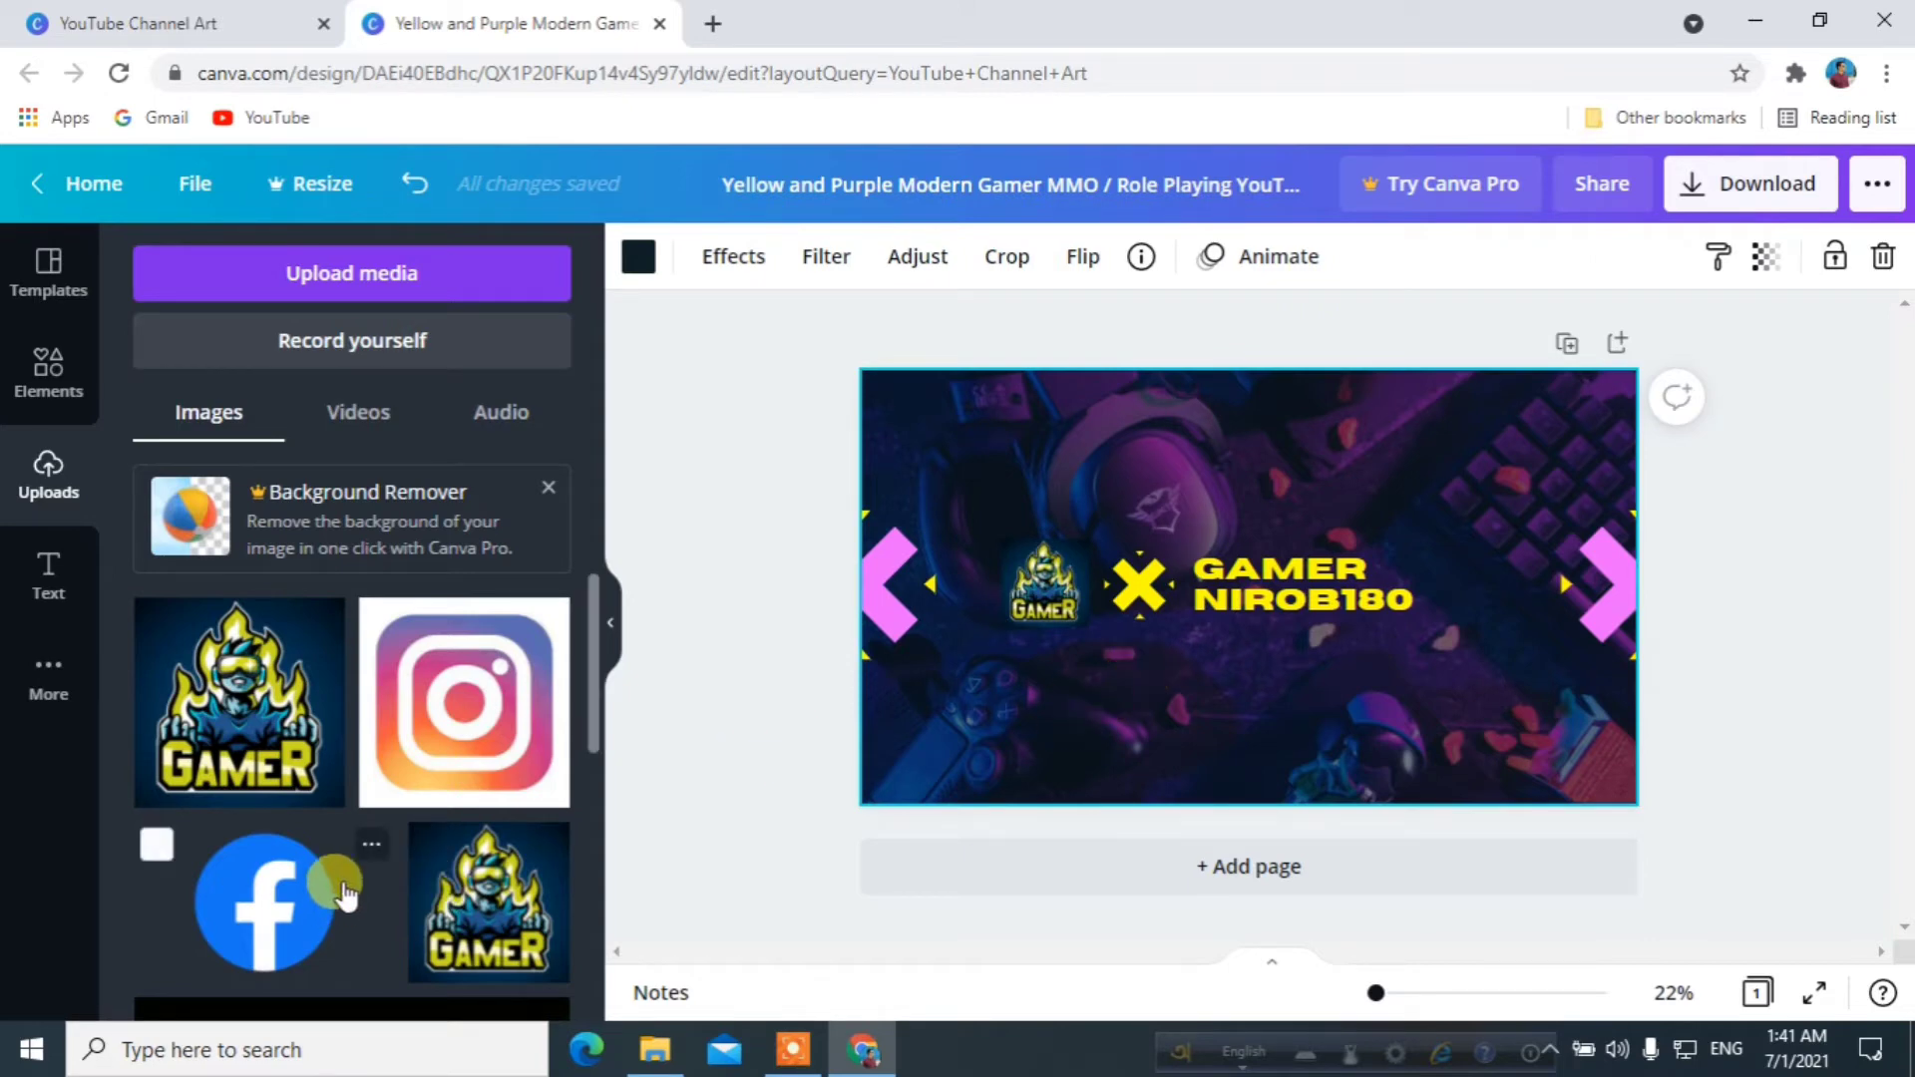
Add the uploaded Facebook logo to the banner as a tiny icon just right of and slightly below the title text.
scroll(349, 867, "down", 2)
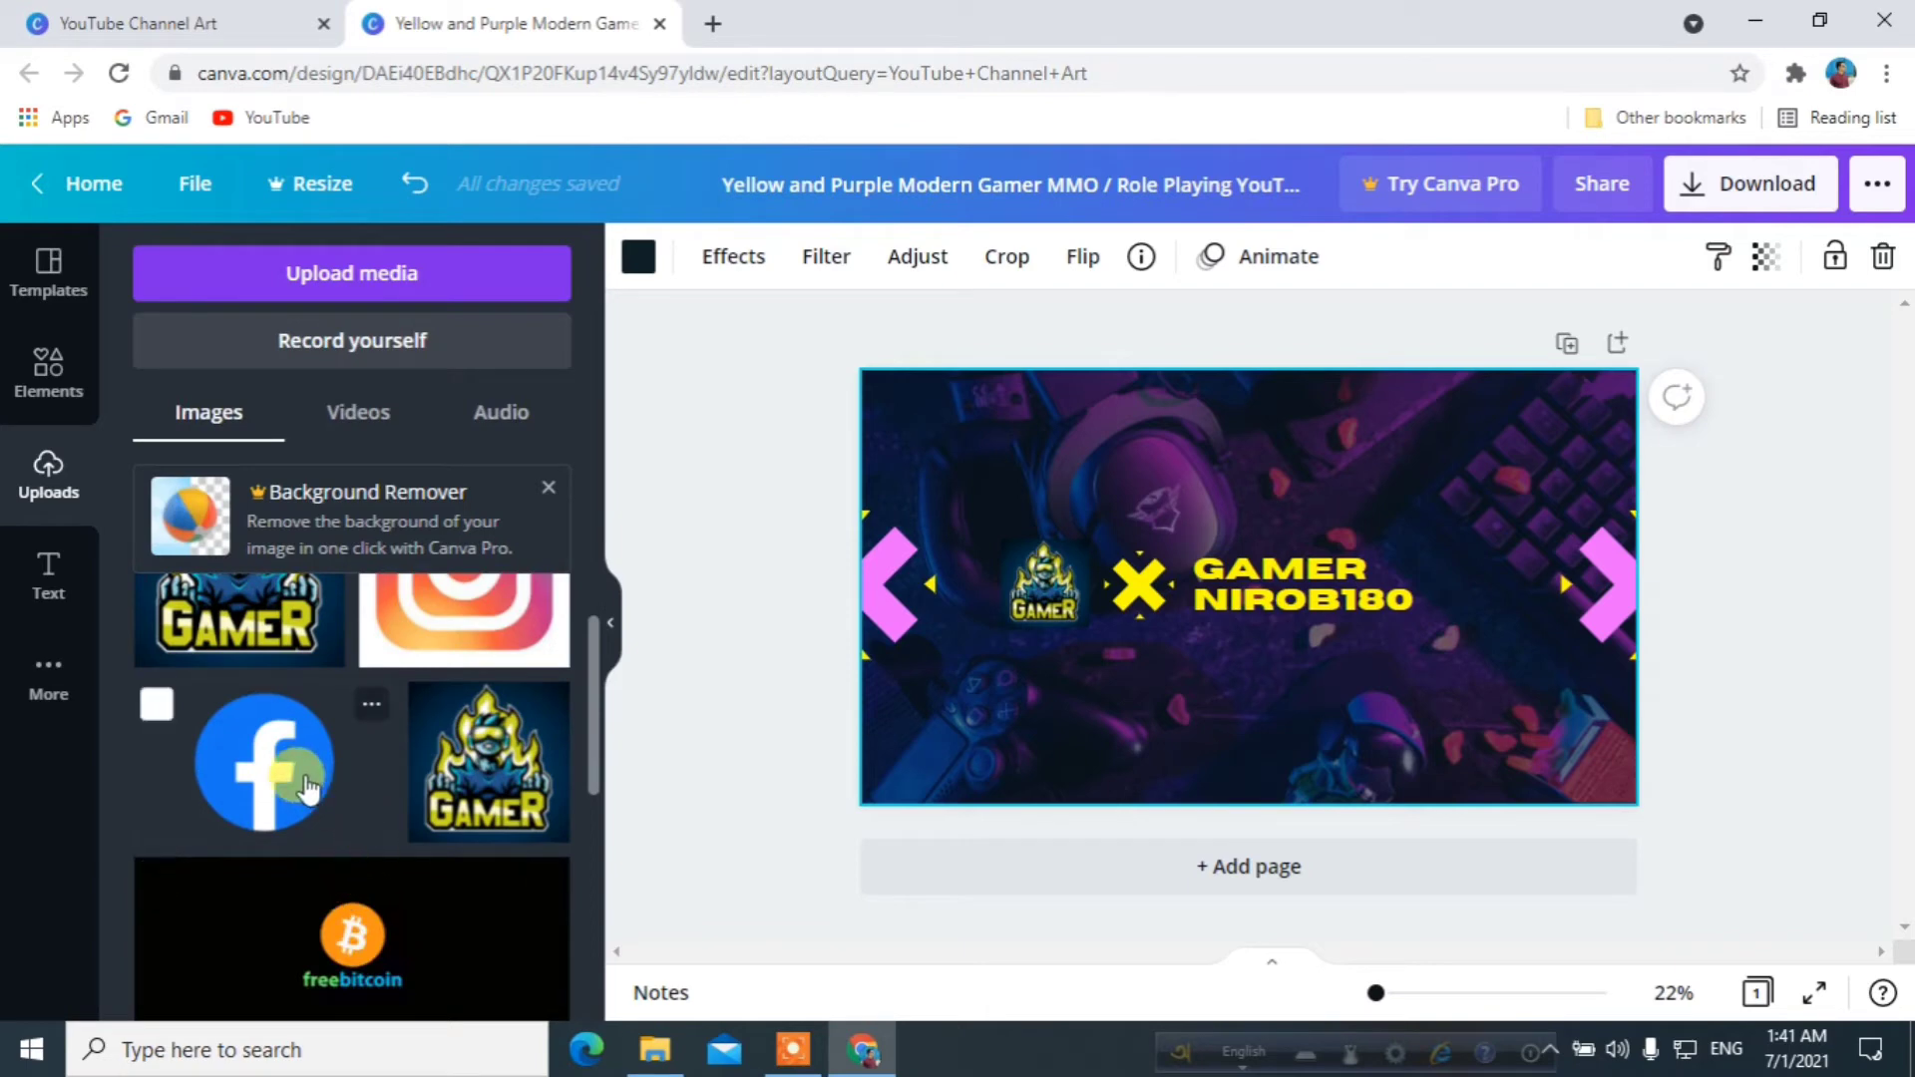
left_click_drag(308, 788, 681, 770)
left_click_drag(992, 760, 1386, 494)
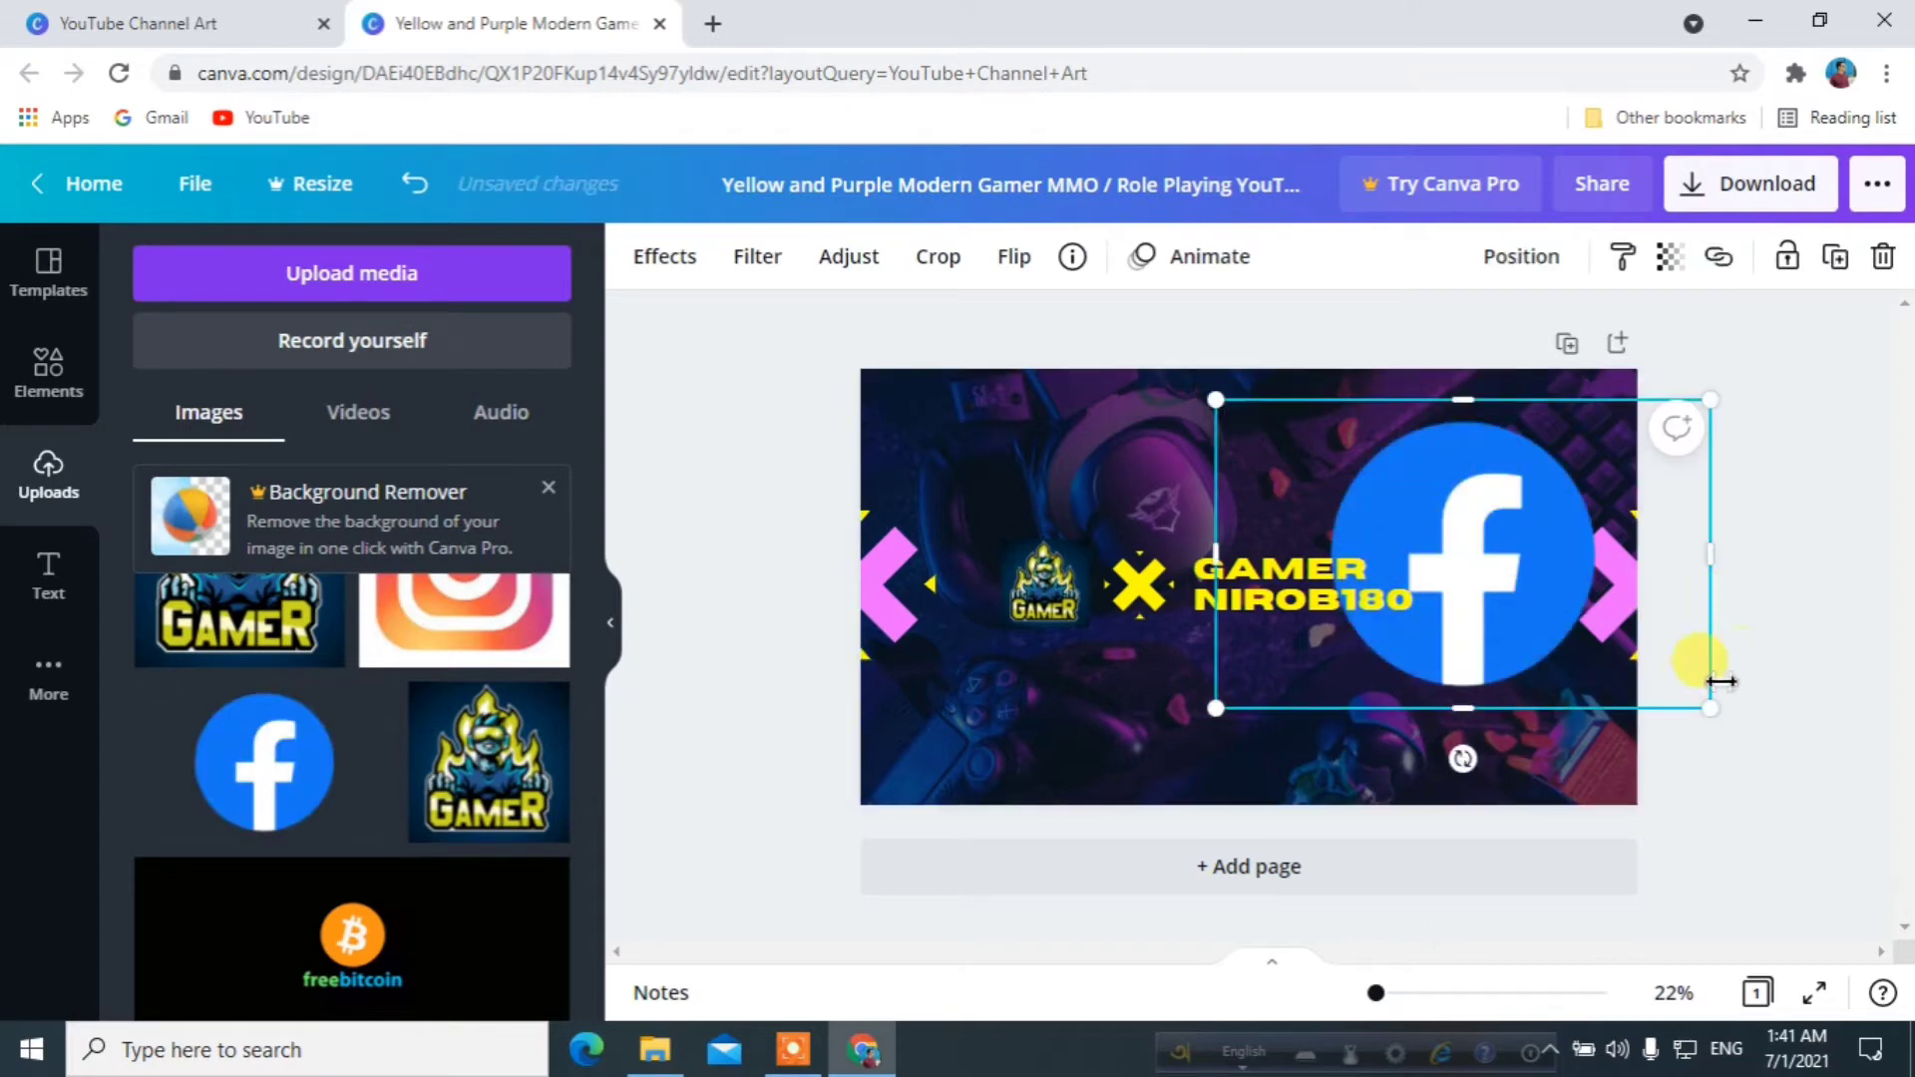
left_click_drag(1708, 706, 1427, 565)
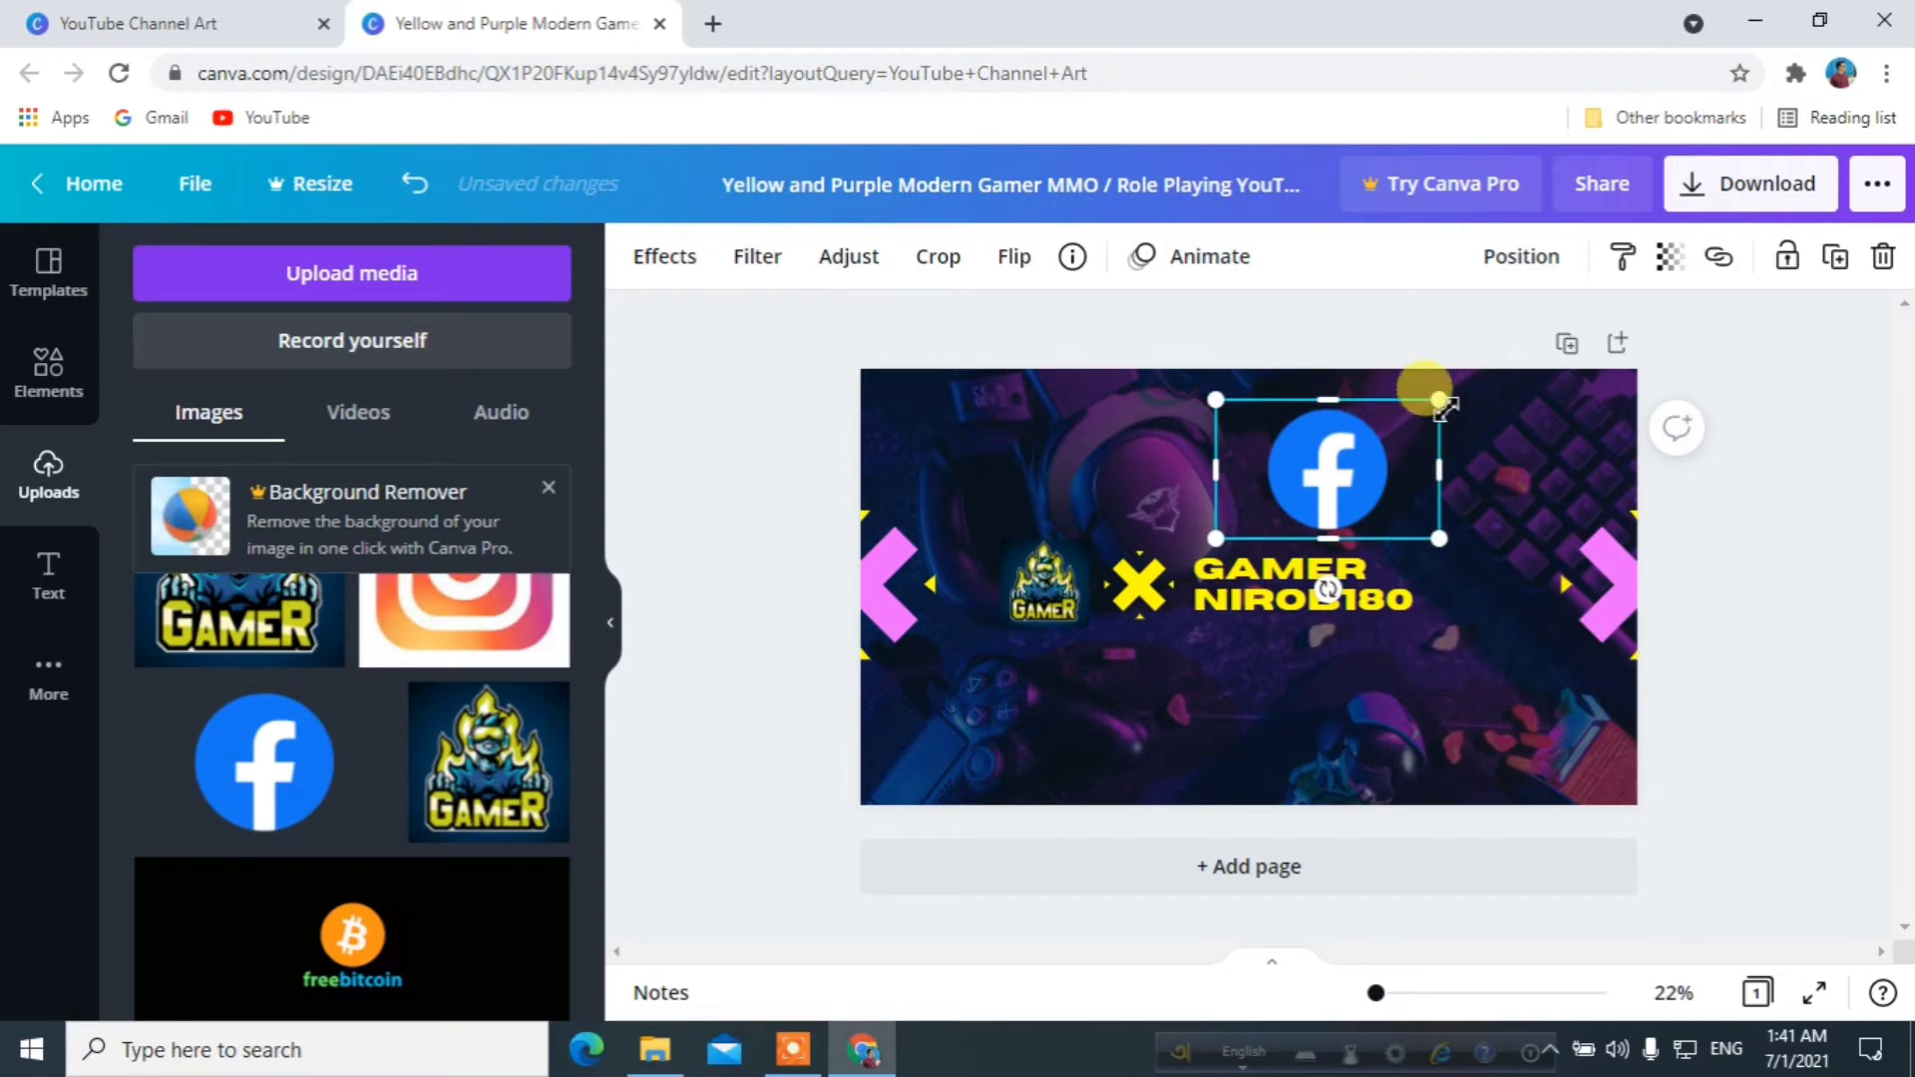
left_click_drag(1436, 400, 1444, 647)
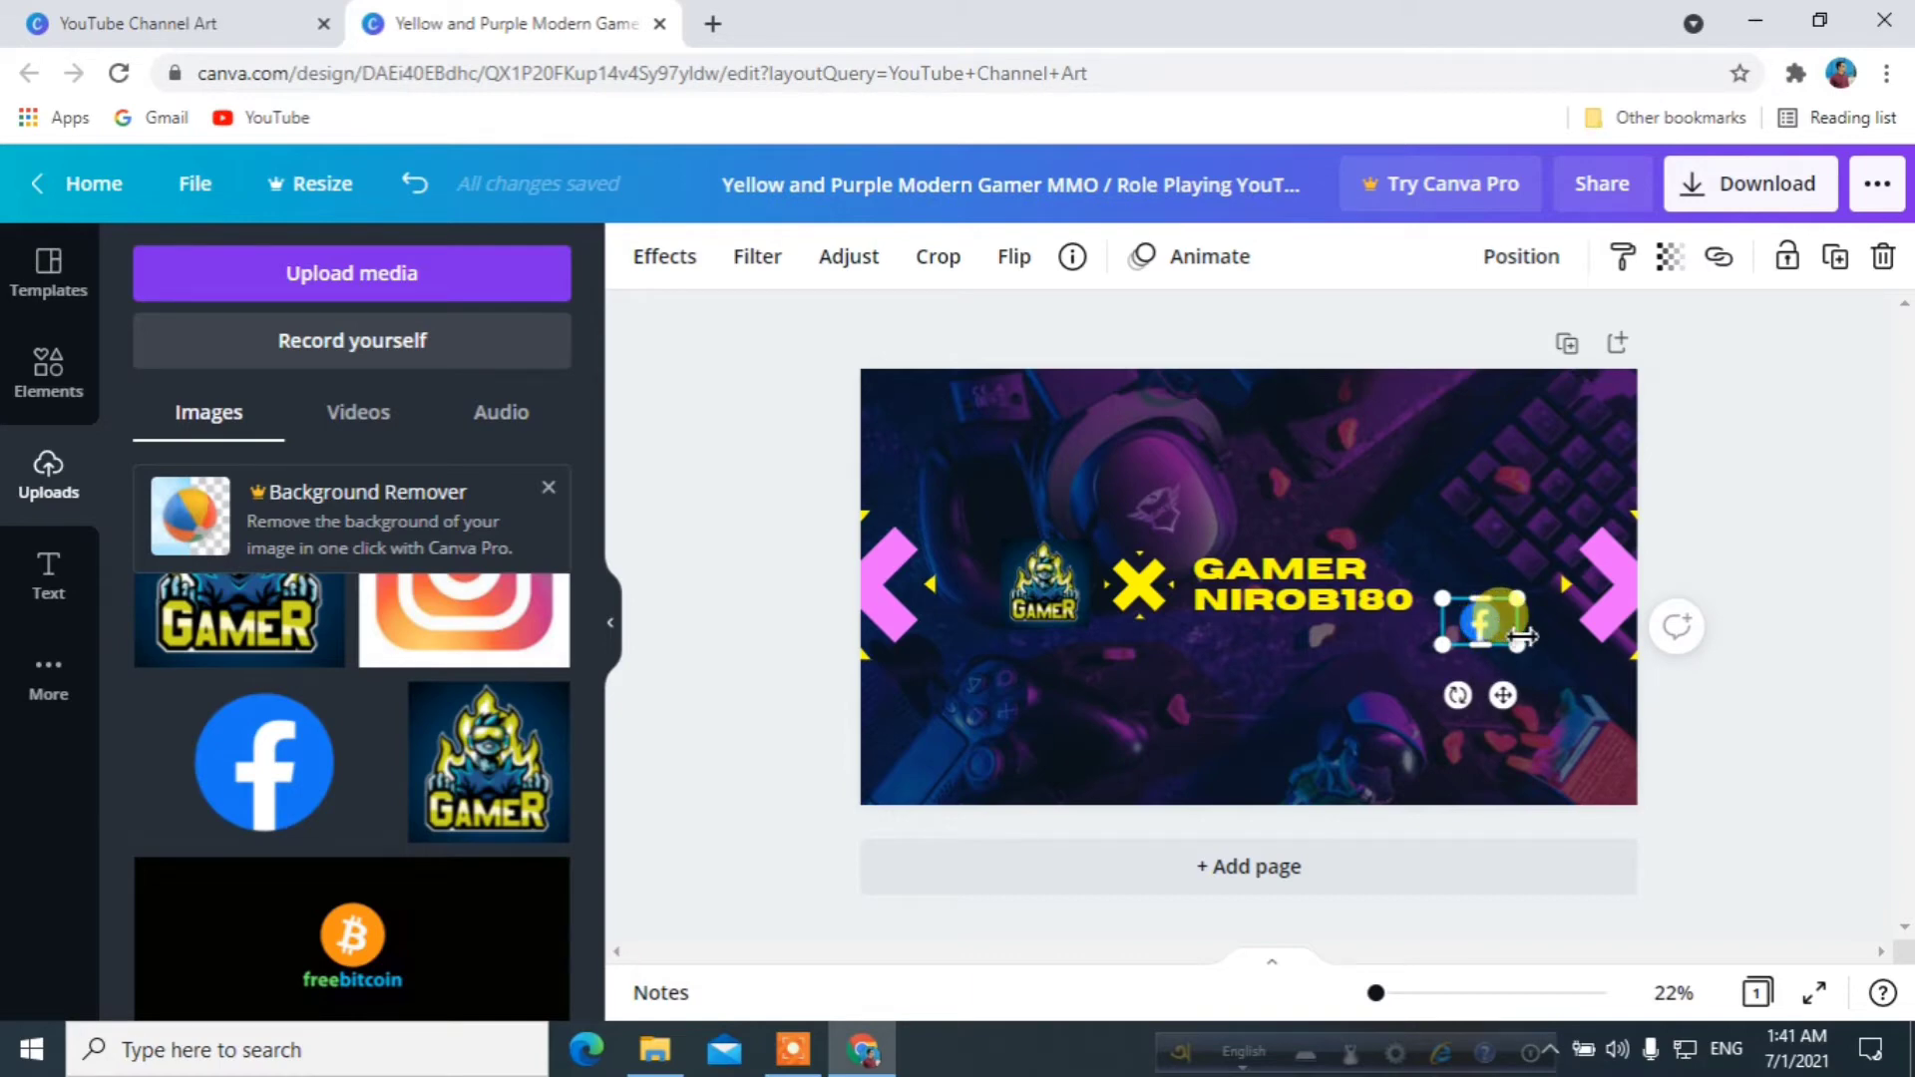
left_click_drag(1517, 645, 1502, 635)
left_click(1476, 545)
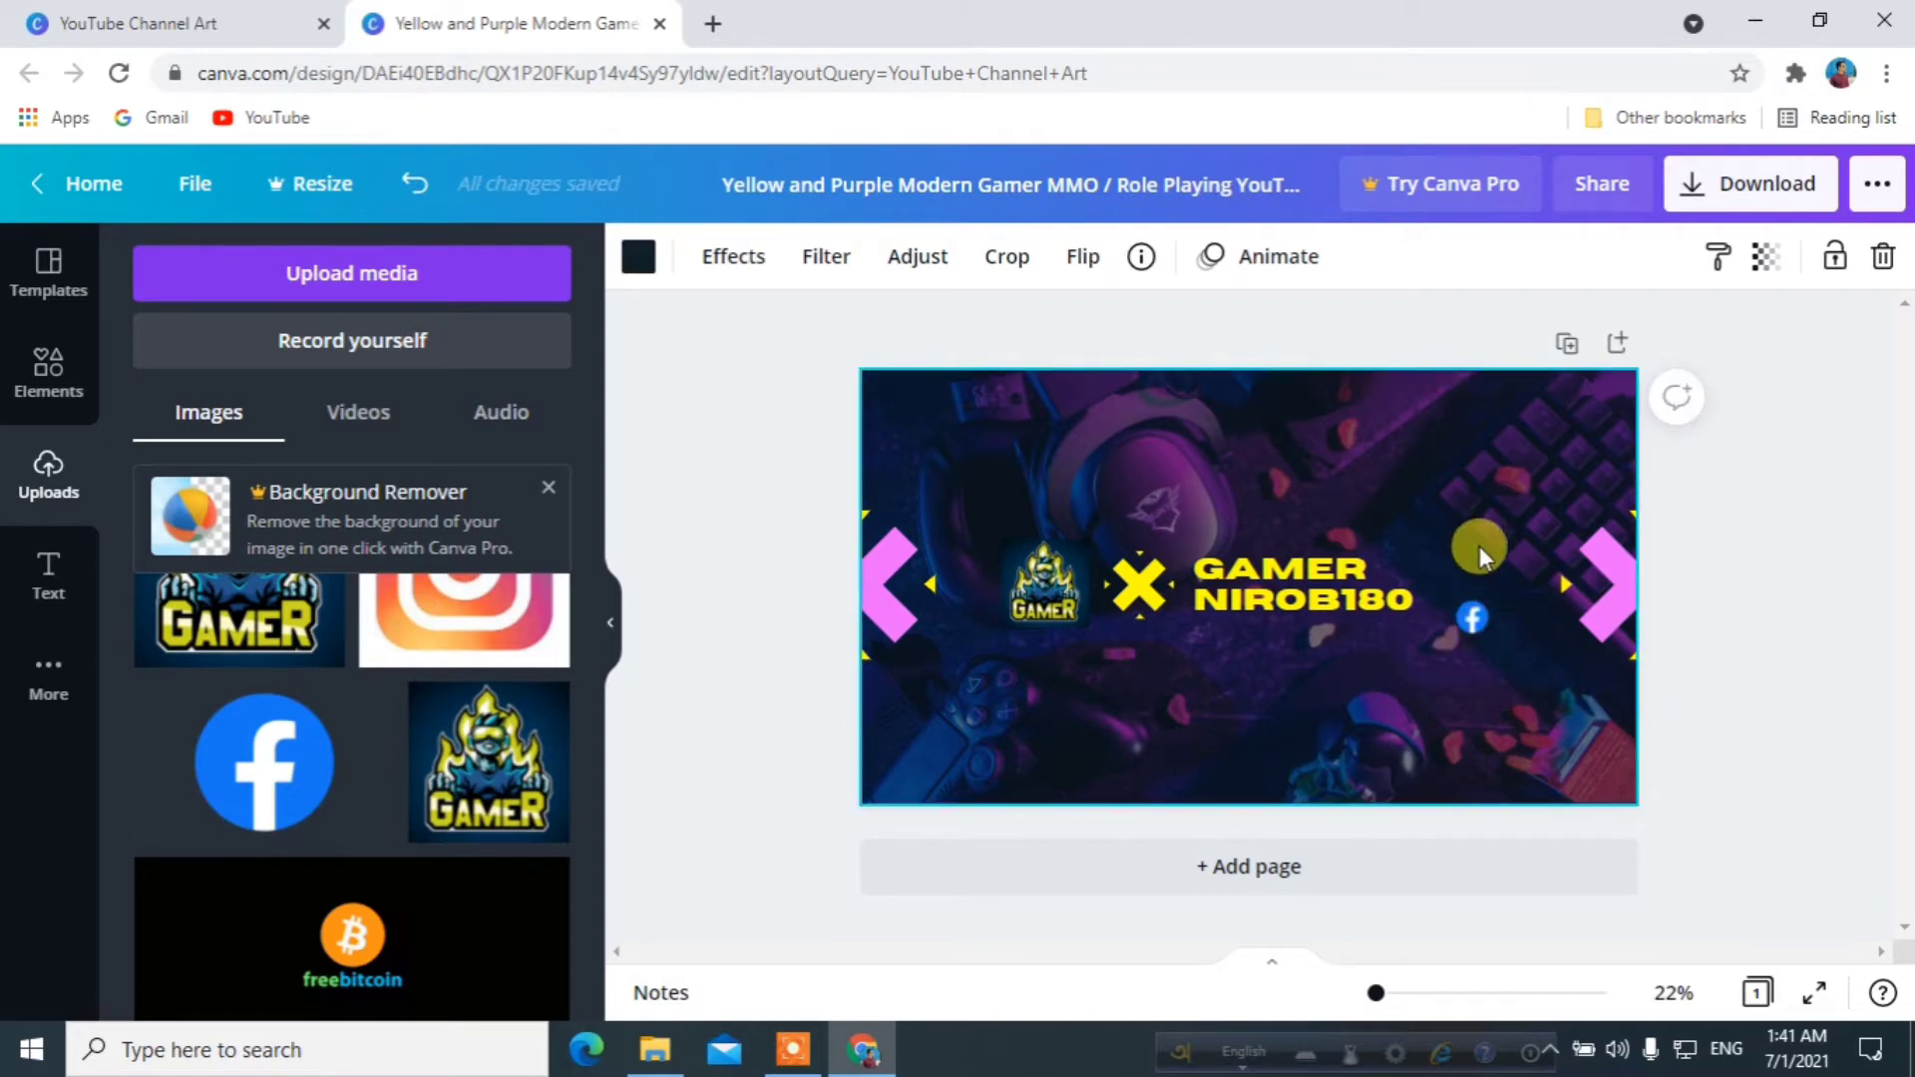
Add the uploaded Instagram logo to the banner as a tiny icon immediately right of the Facebook icon.
scroll(464, 748, "up", 2)
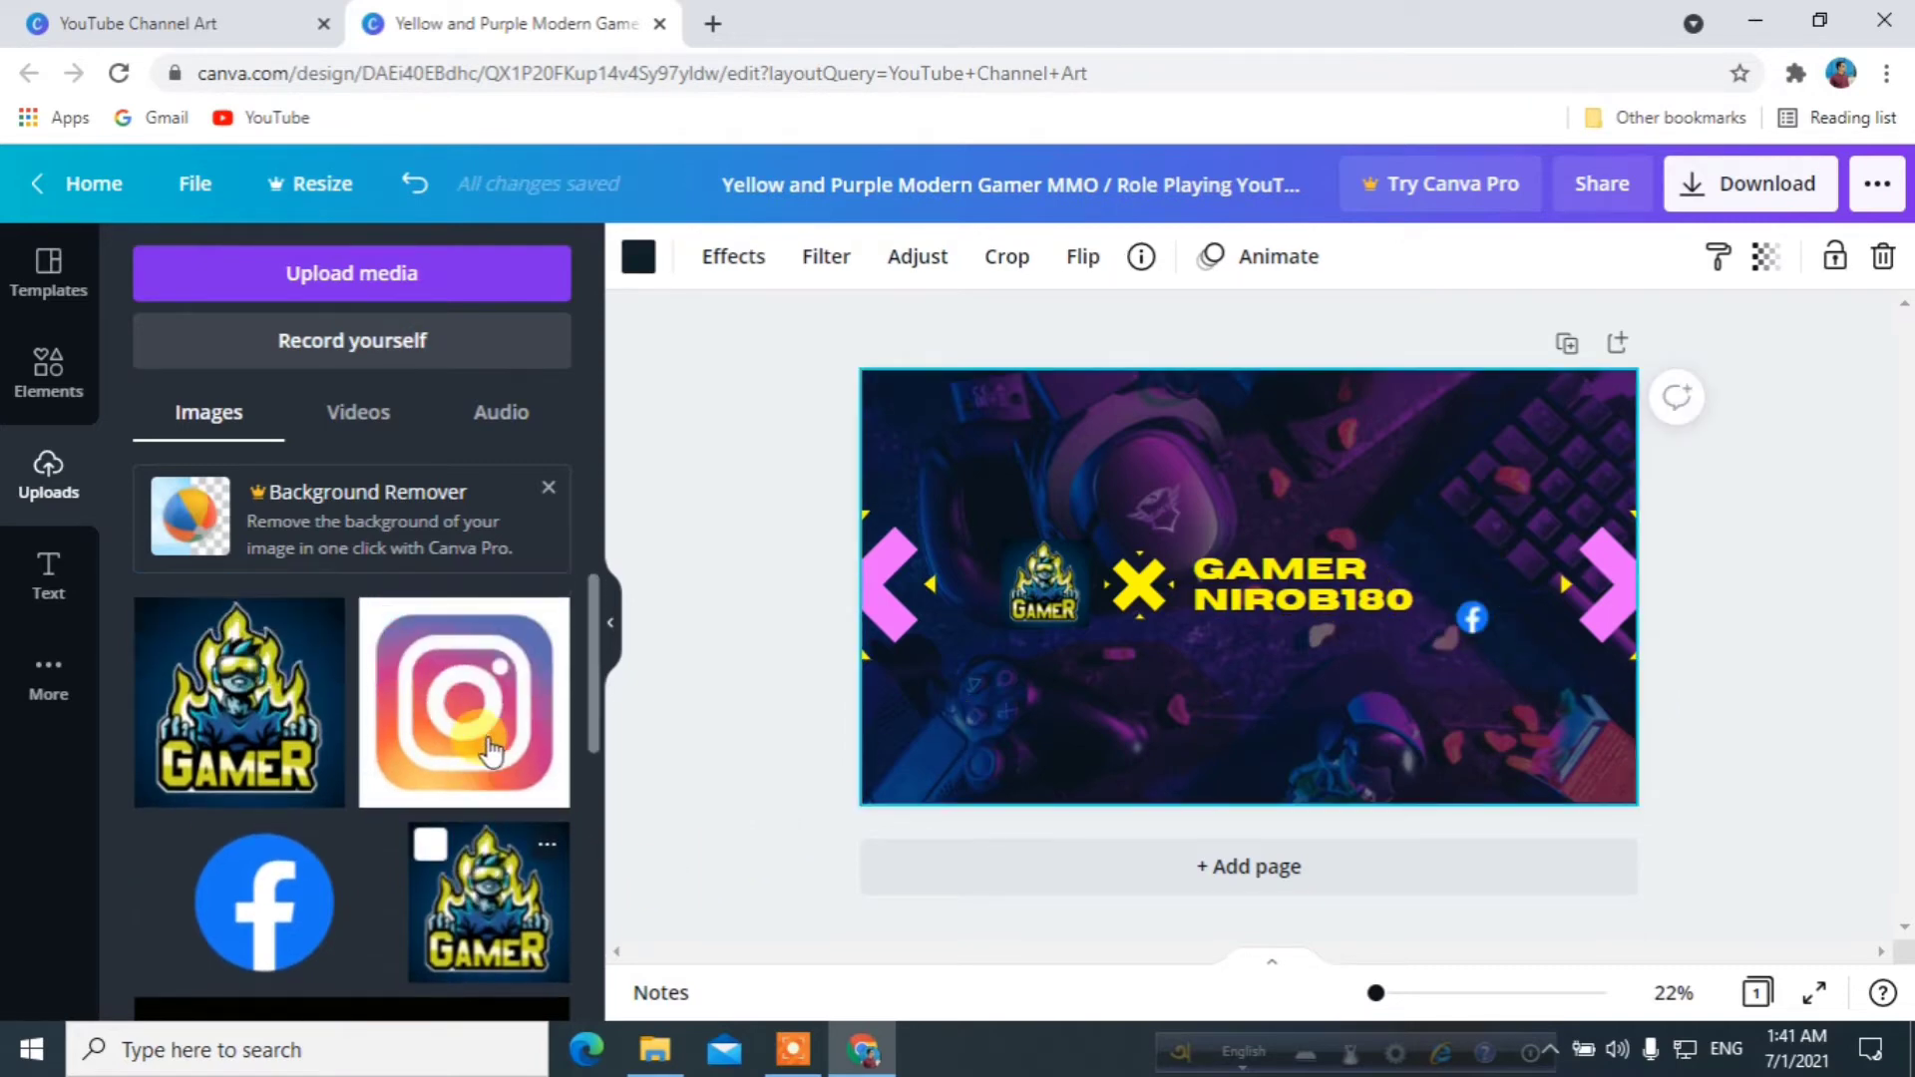
left_click(480, 716)
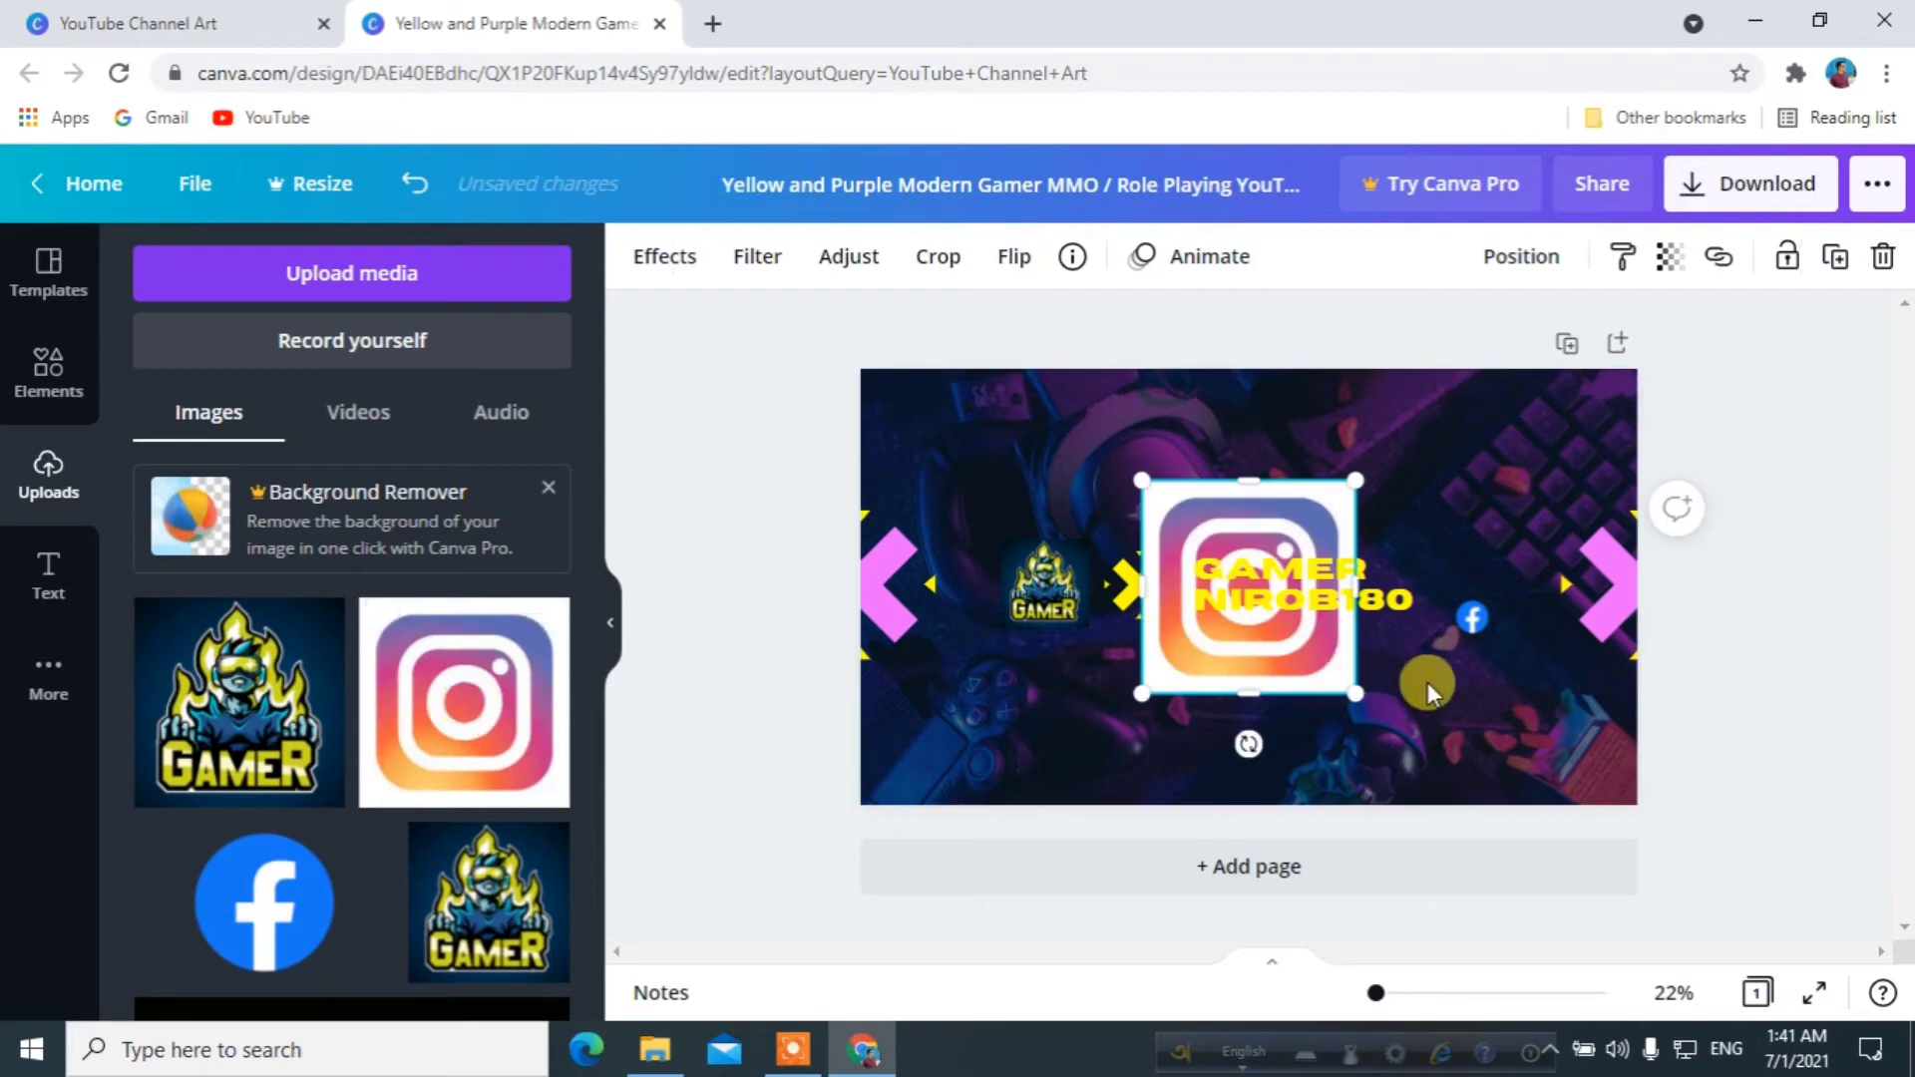
left_click_drag(1355, 693, 1539, 604)
left_click(1452, 664)
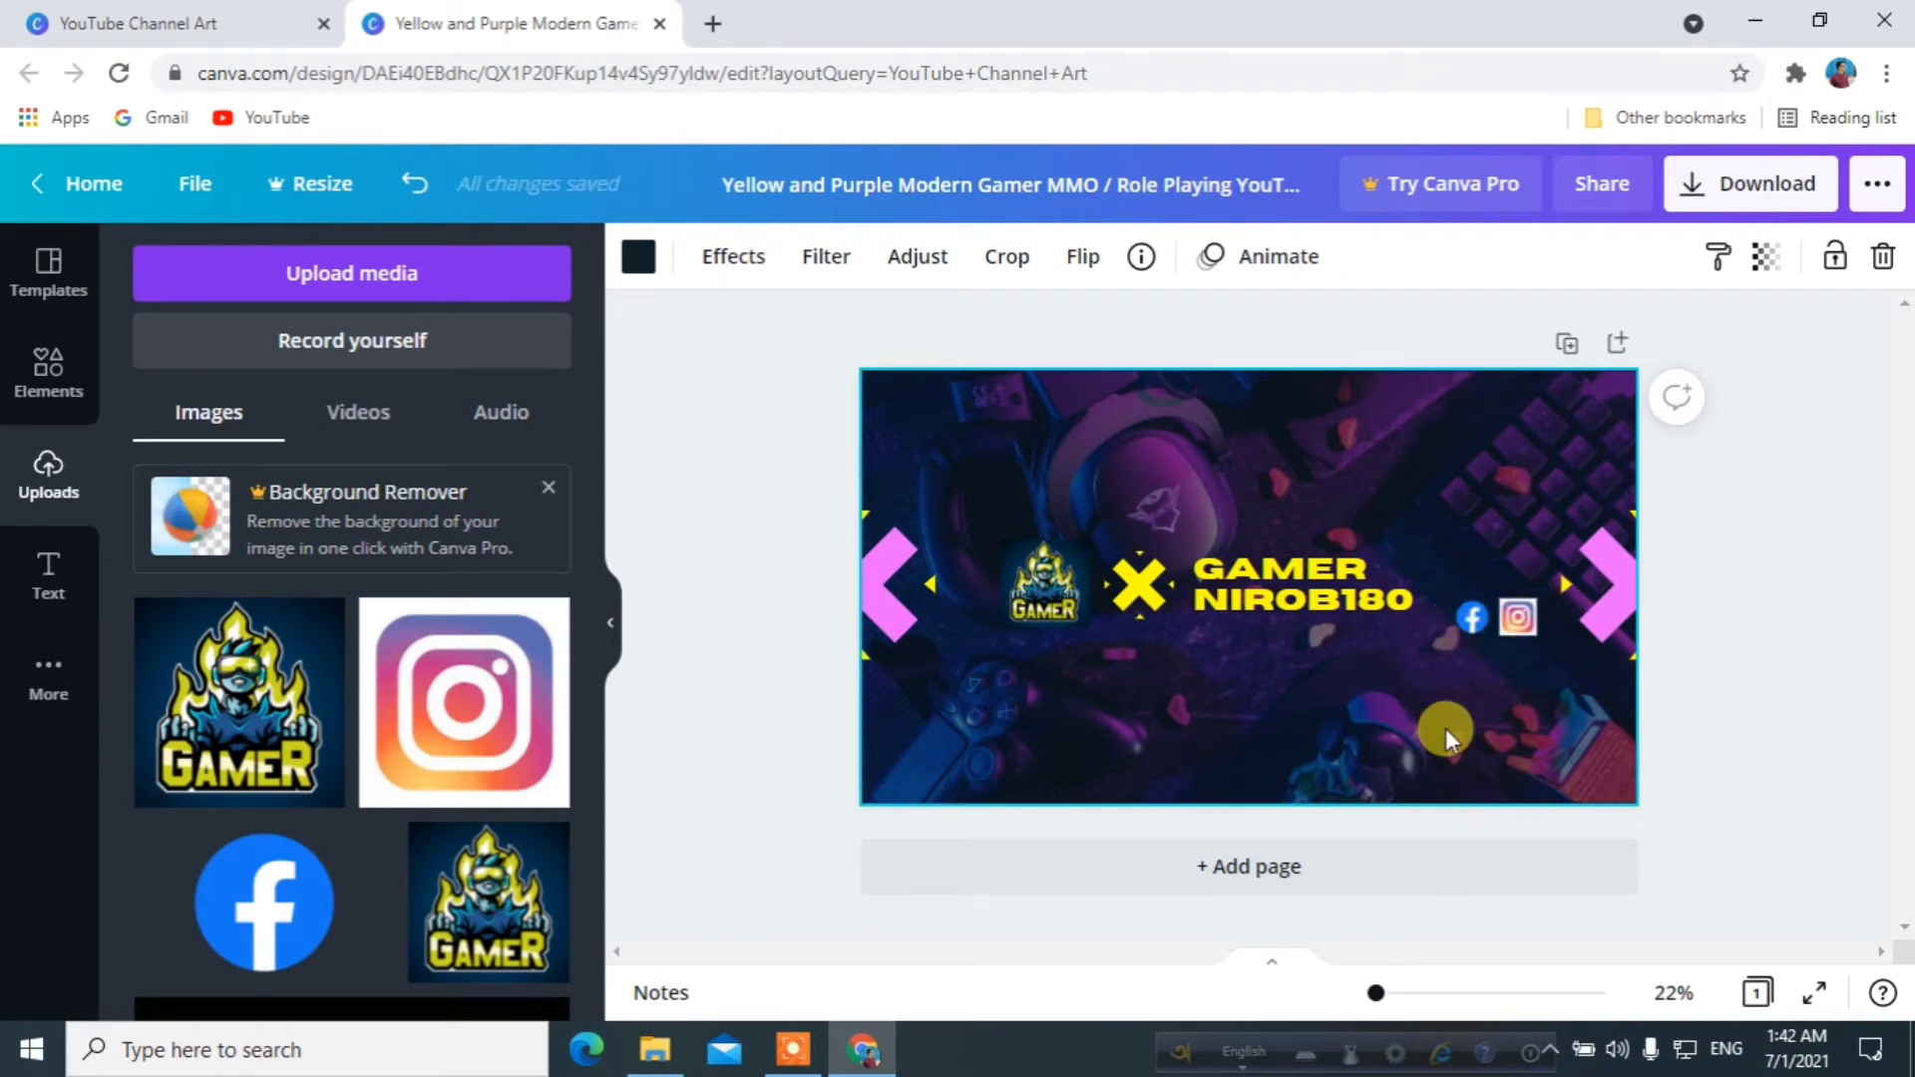
Fine-tune the Instagram icon's size and position to match and line up with the Facebook icon.
left_click(1513, 622)
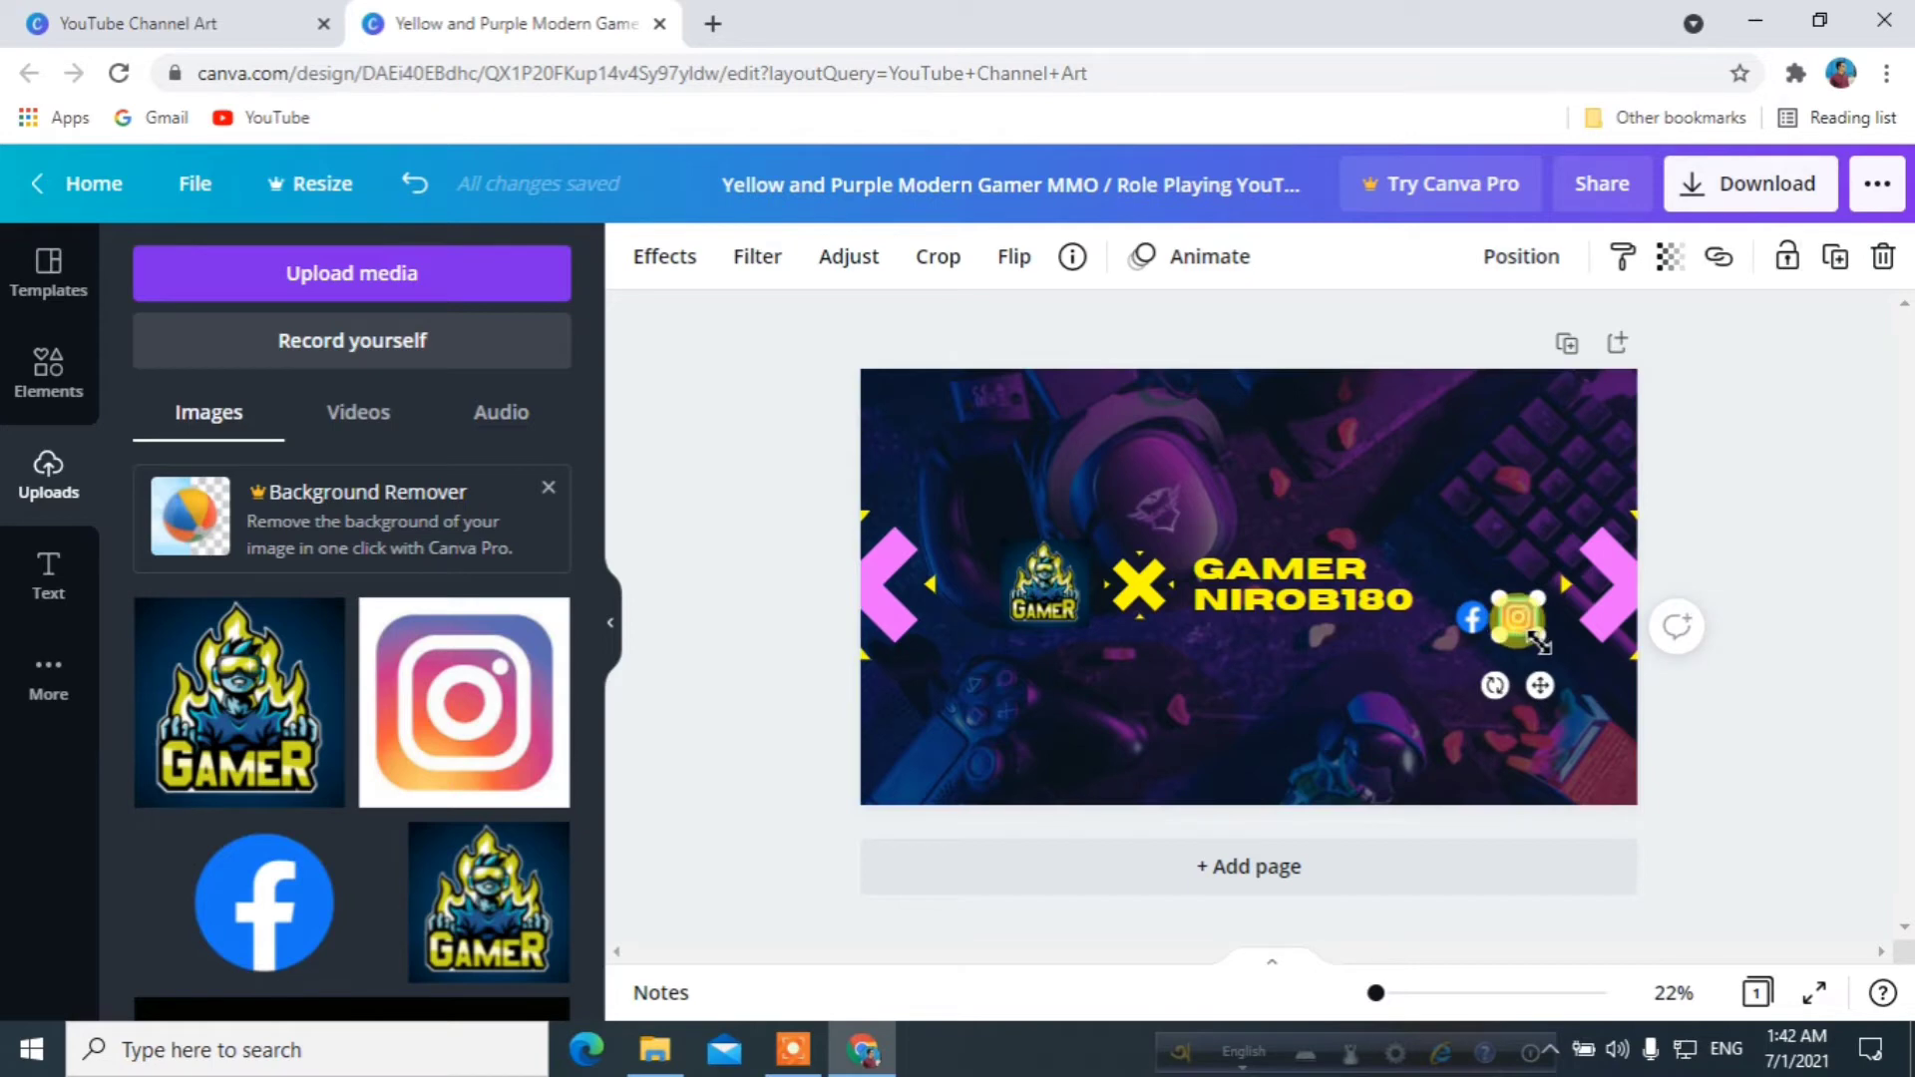
left_click_drag(1542, 646, 1528, 627)
left_click(1442, 640)
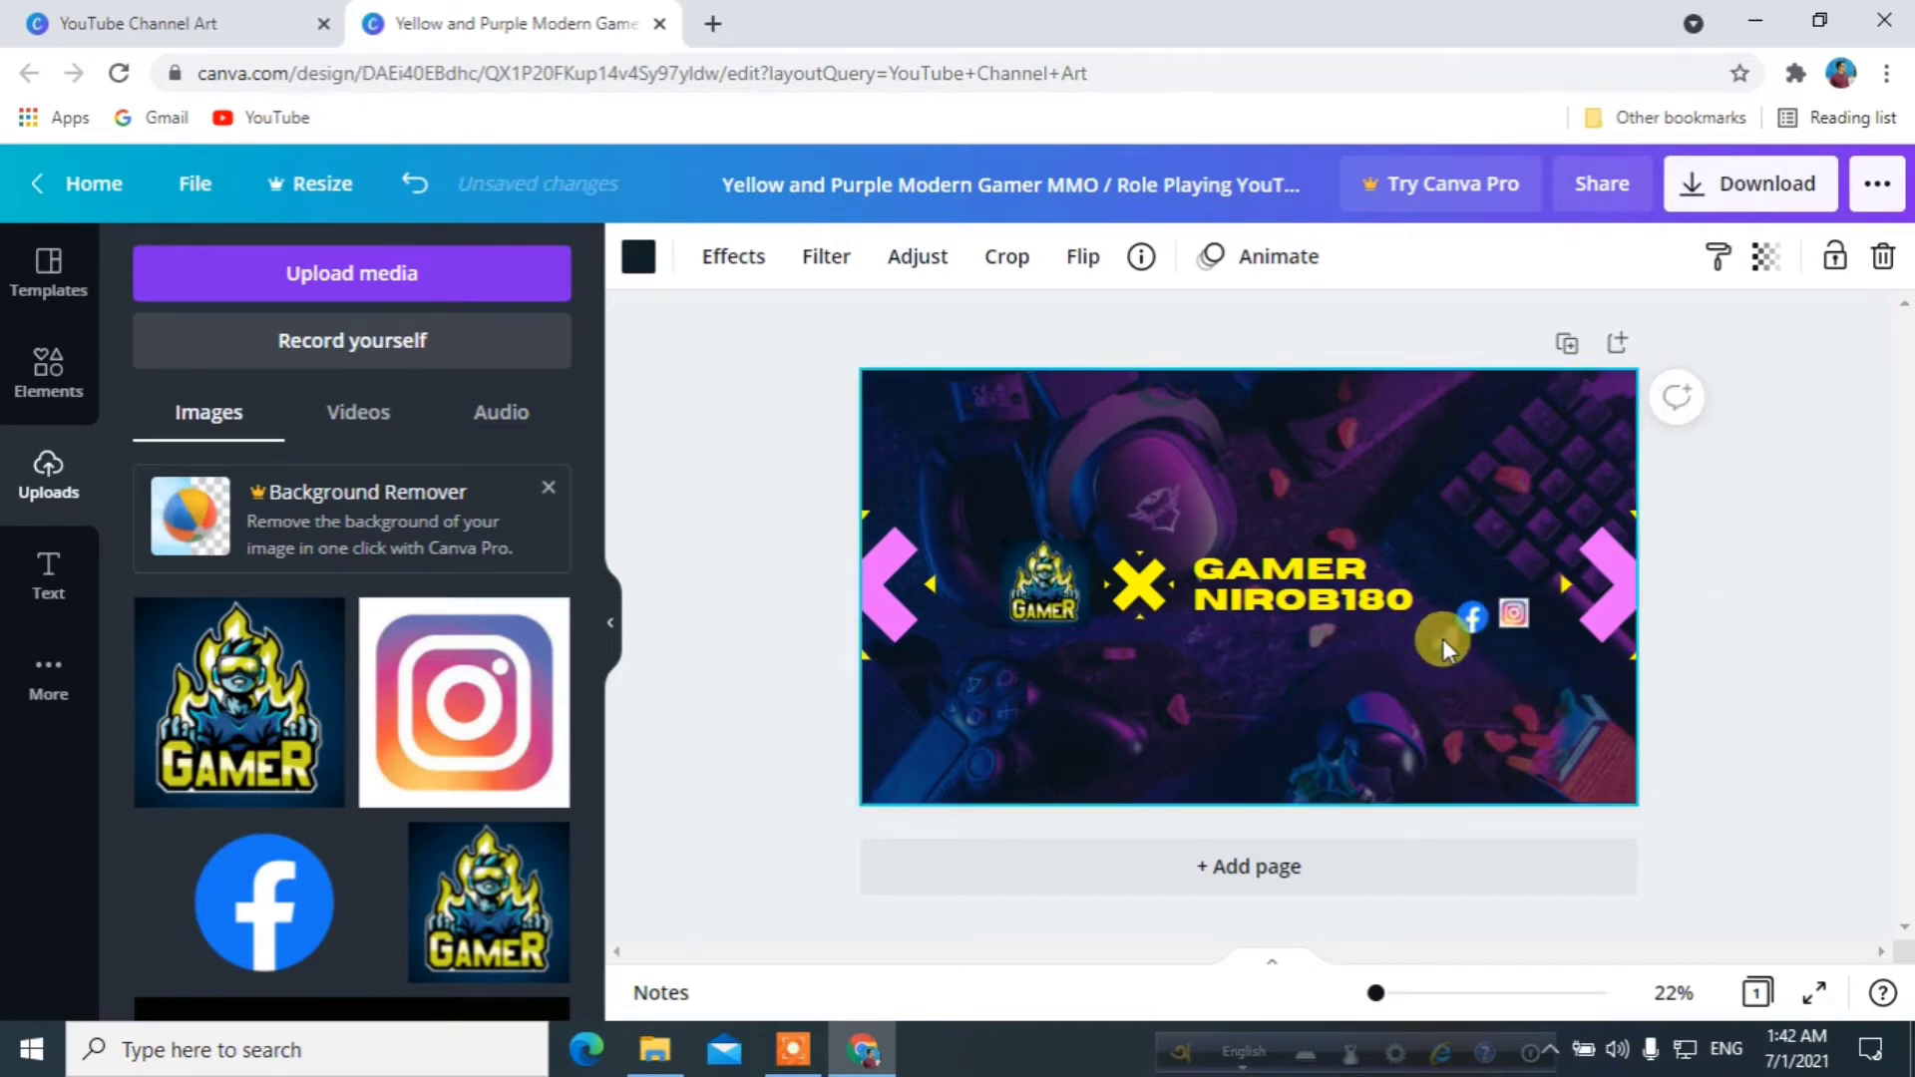
left_click(1514, 612)
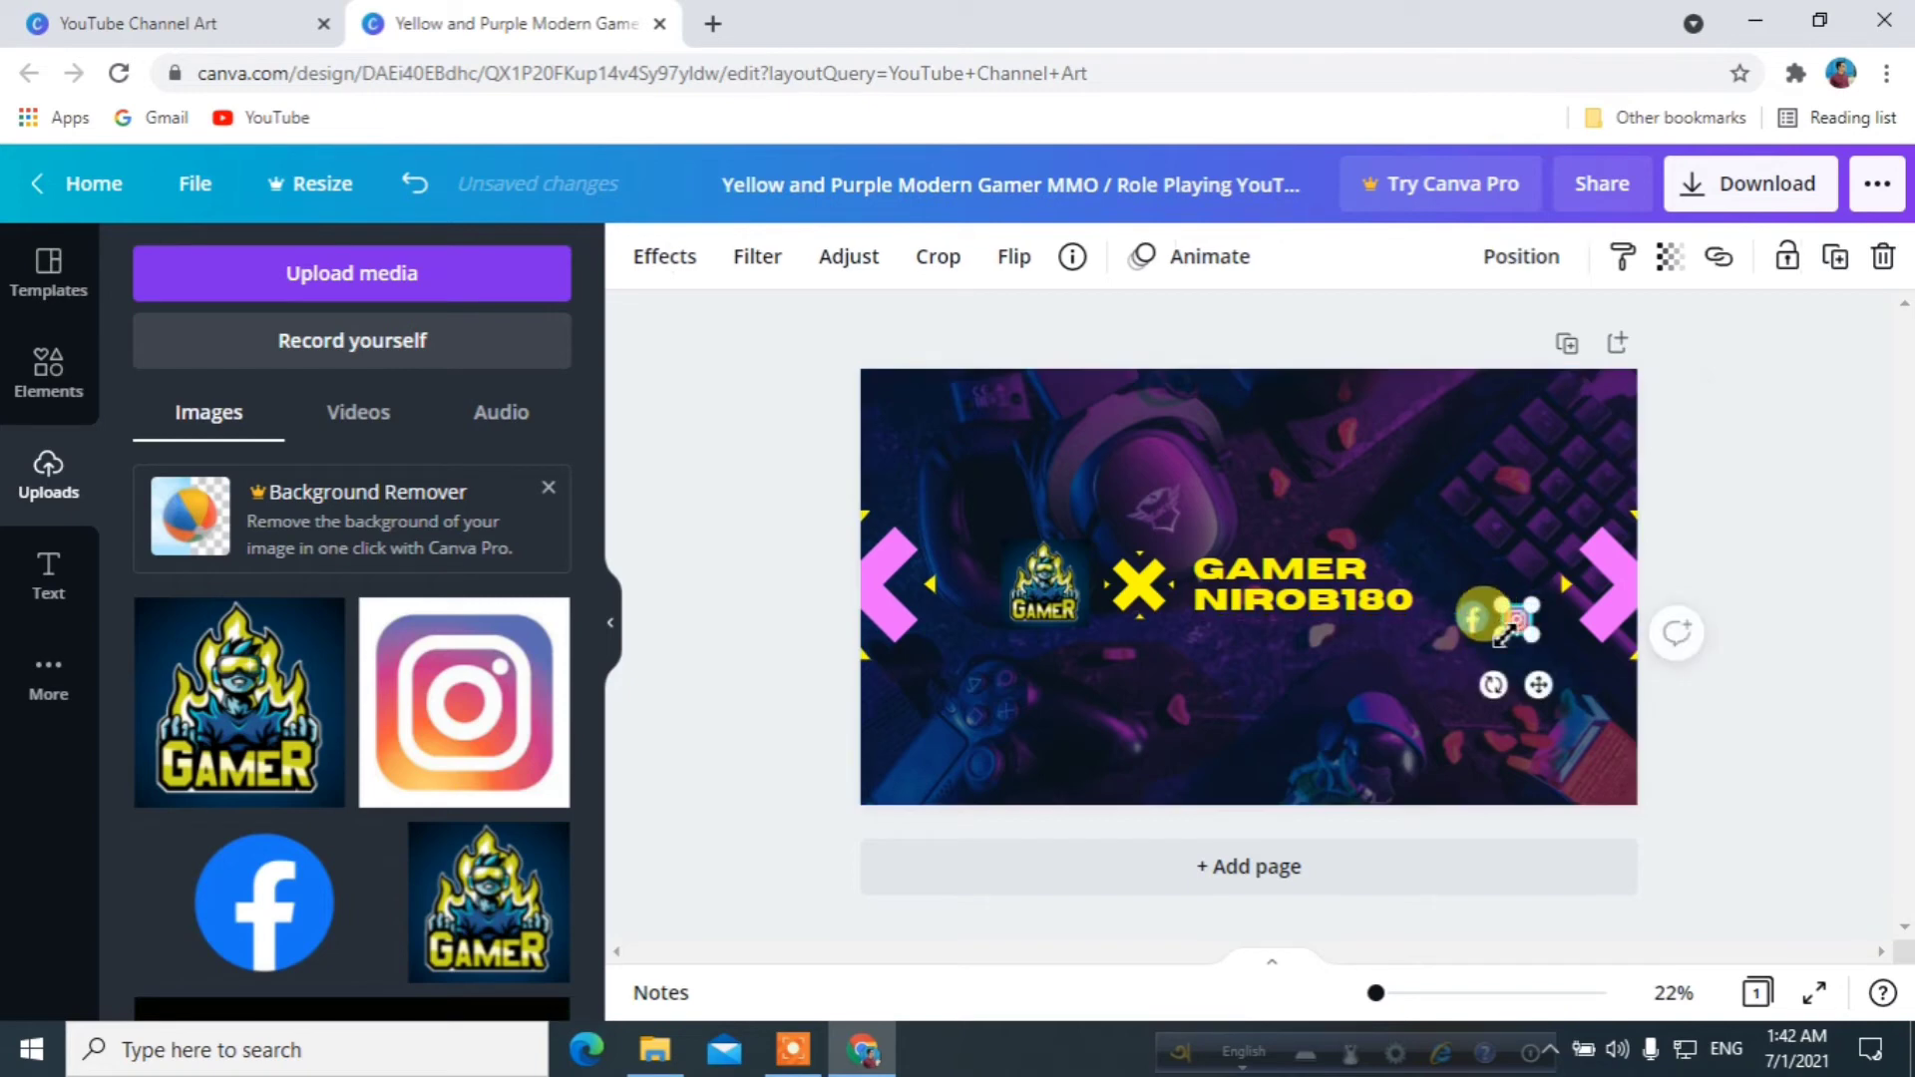
left_click(1458, 661)
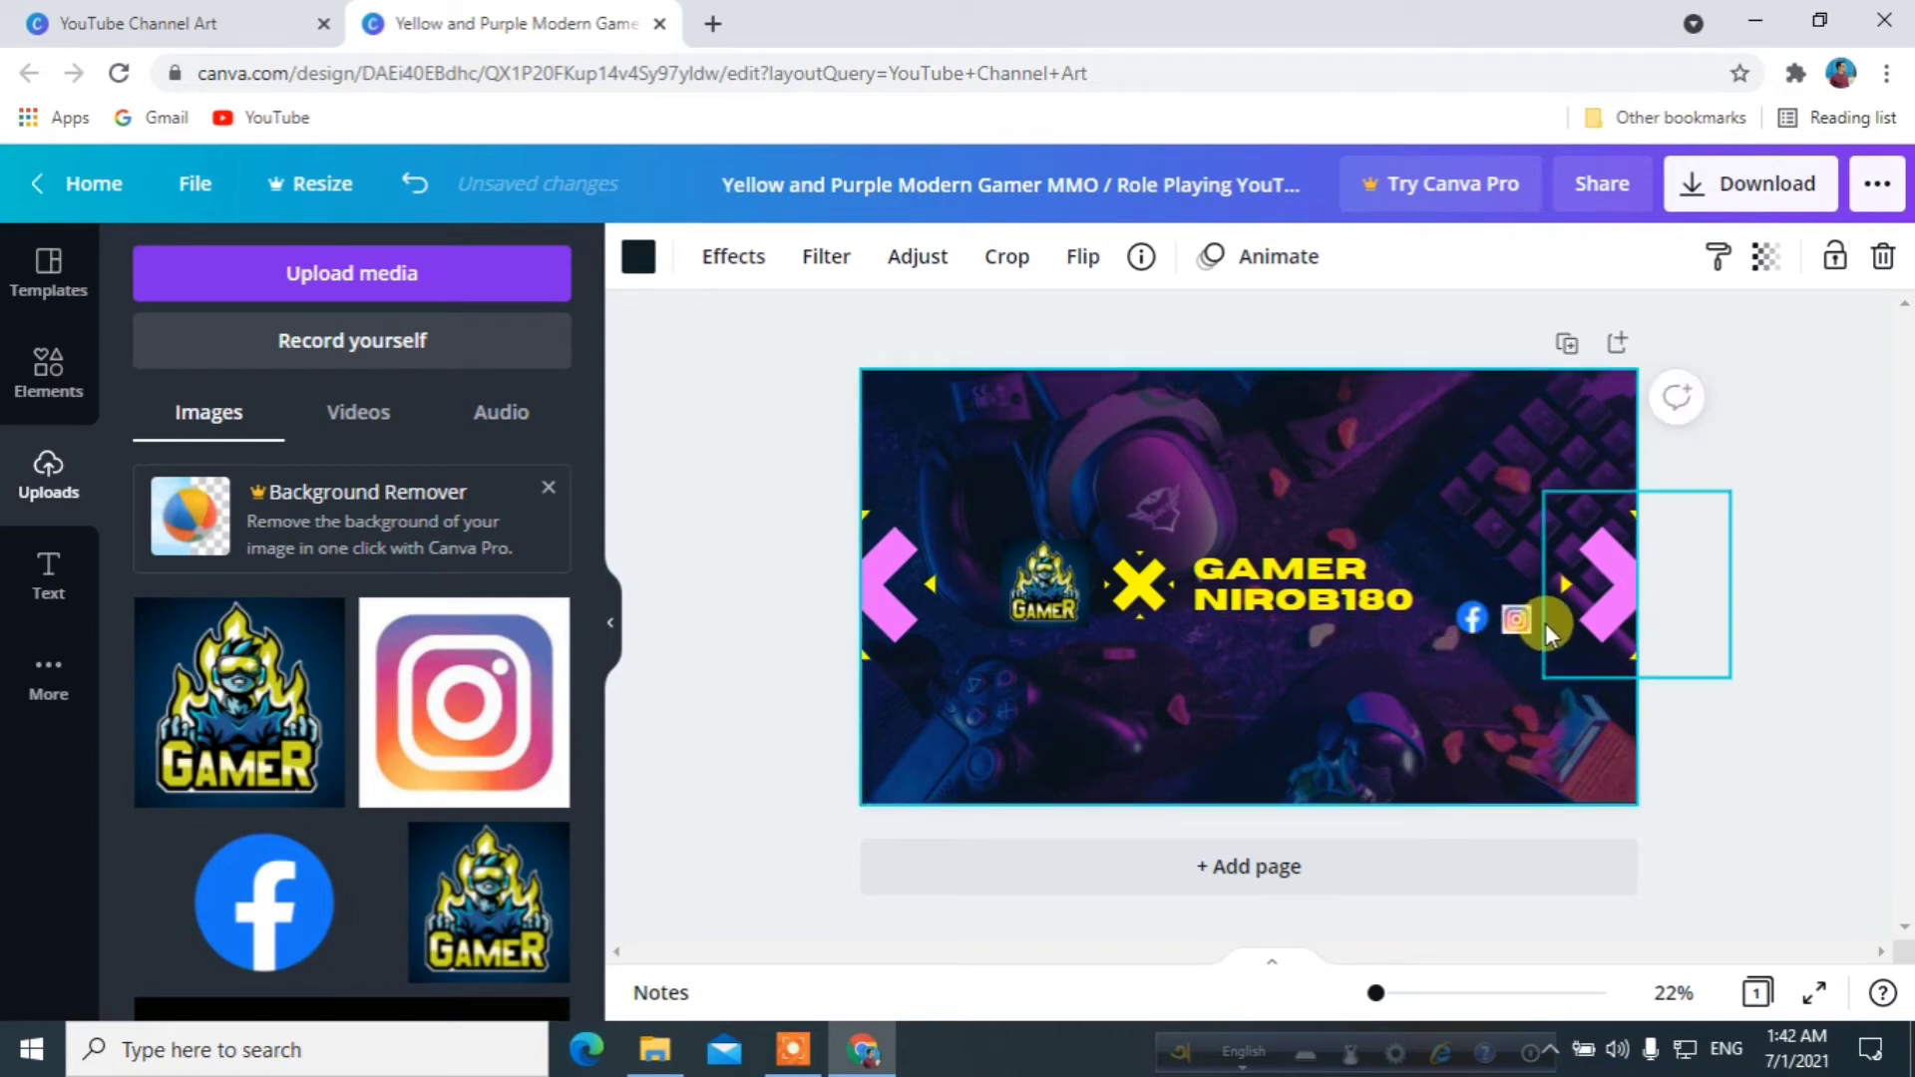
left_click(1517, 621)
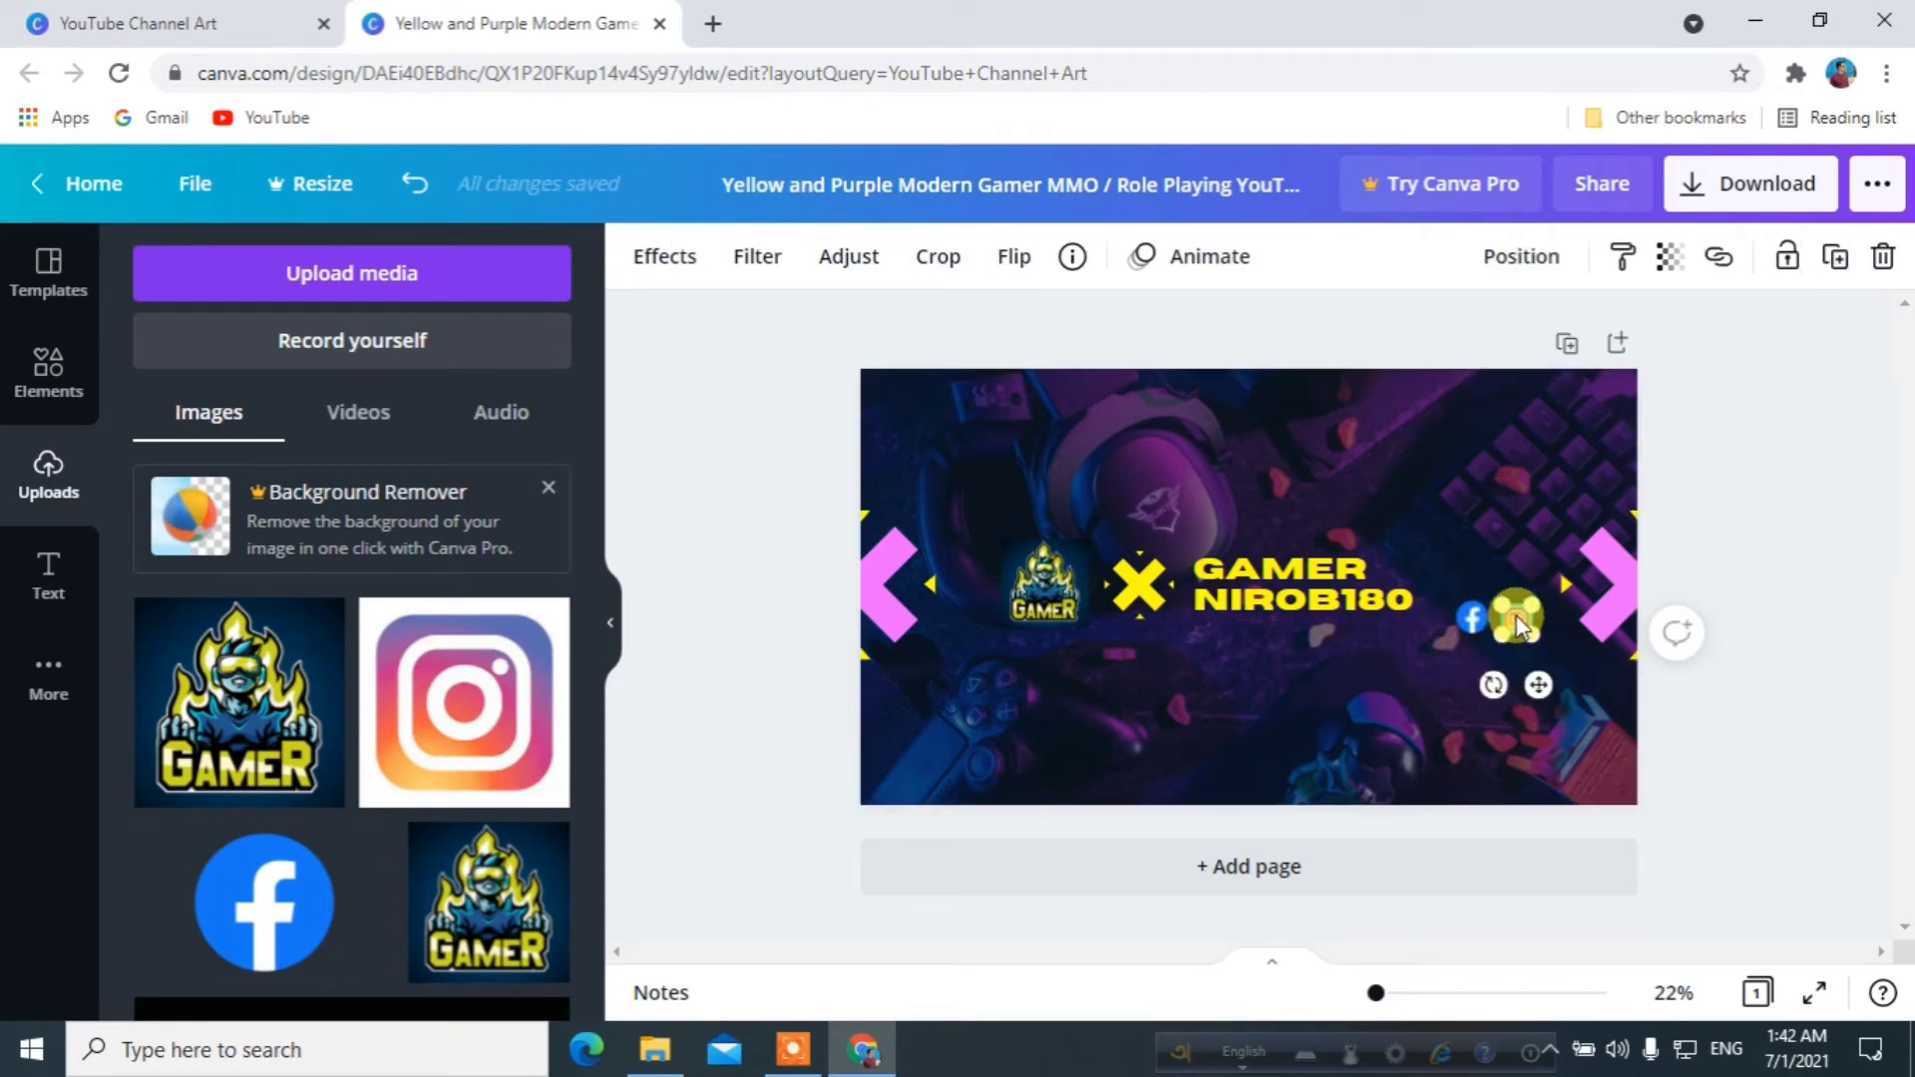
left_click_drag(1511, 611, 1504, 605)
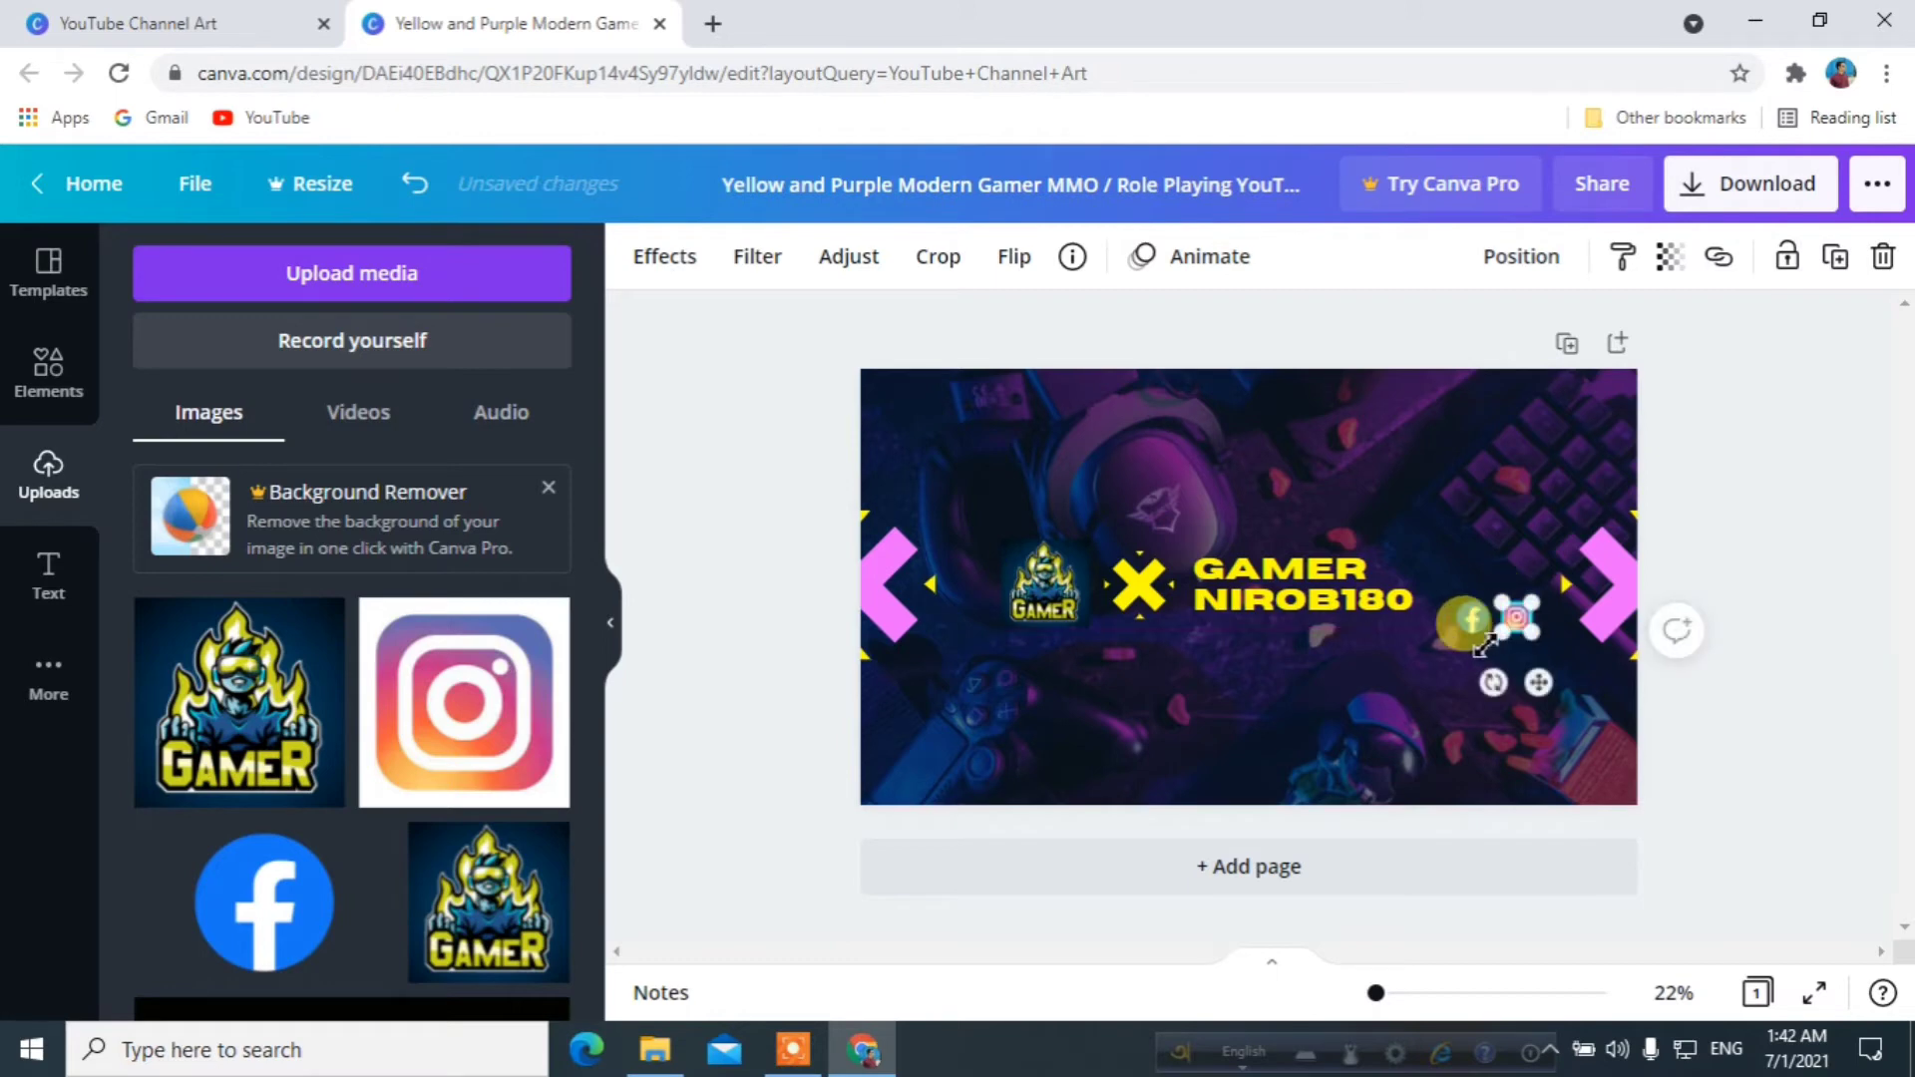
left_click(1409, 656)
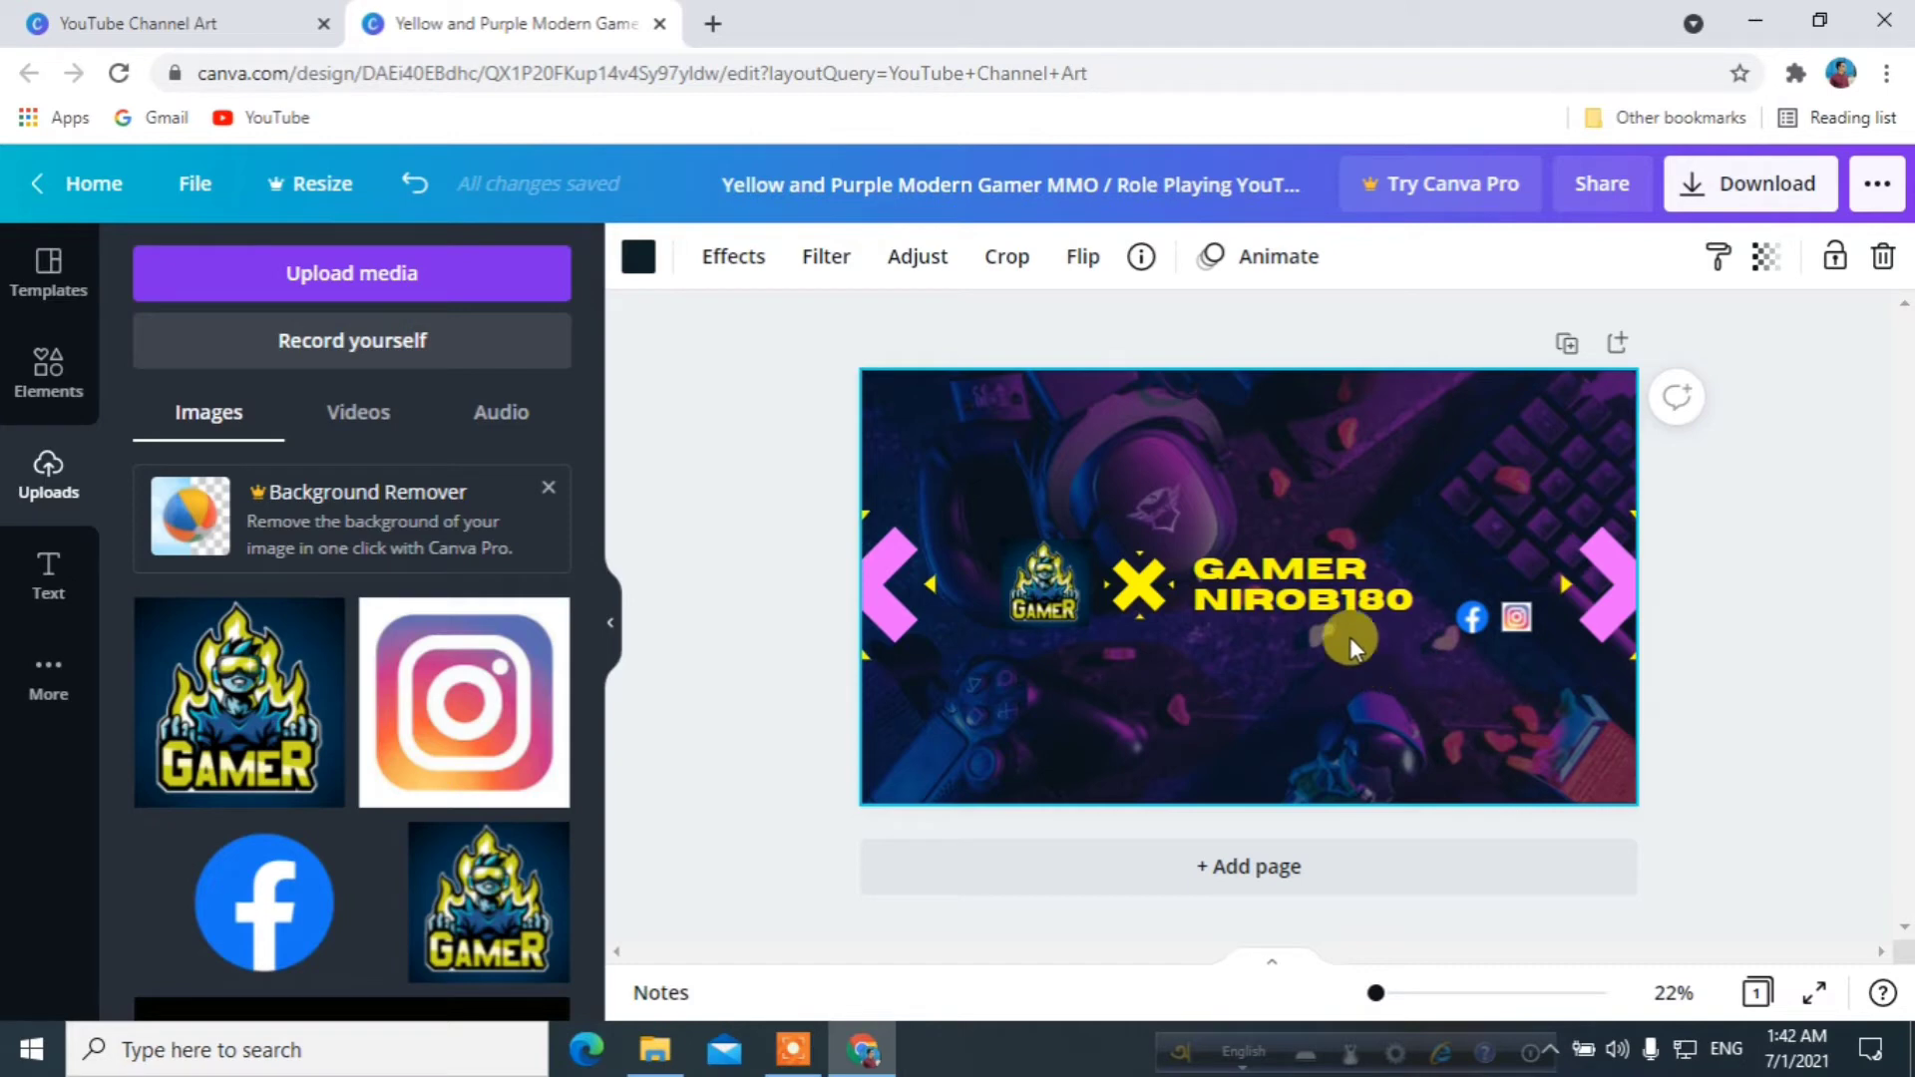
Shrink the yellow X and move it beneath the "NIROB180" line of the title.
left_click_drag(1135, 577, 1342, 650)
left_click(1249, 663)
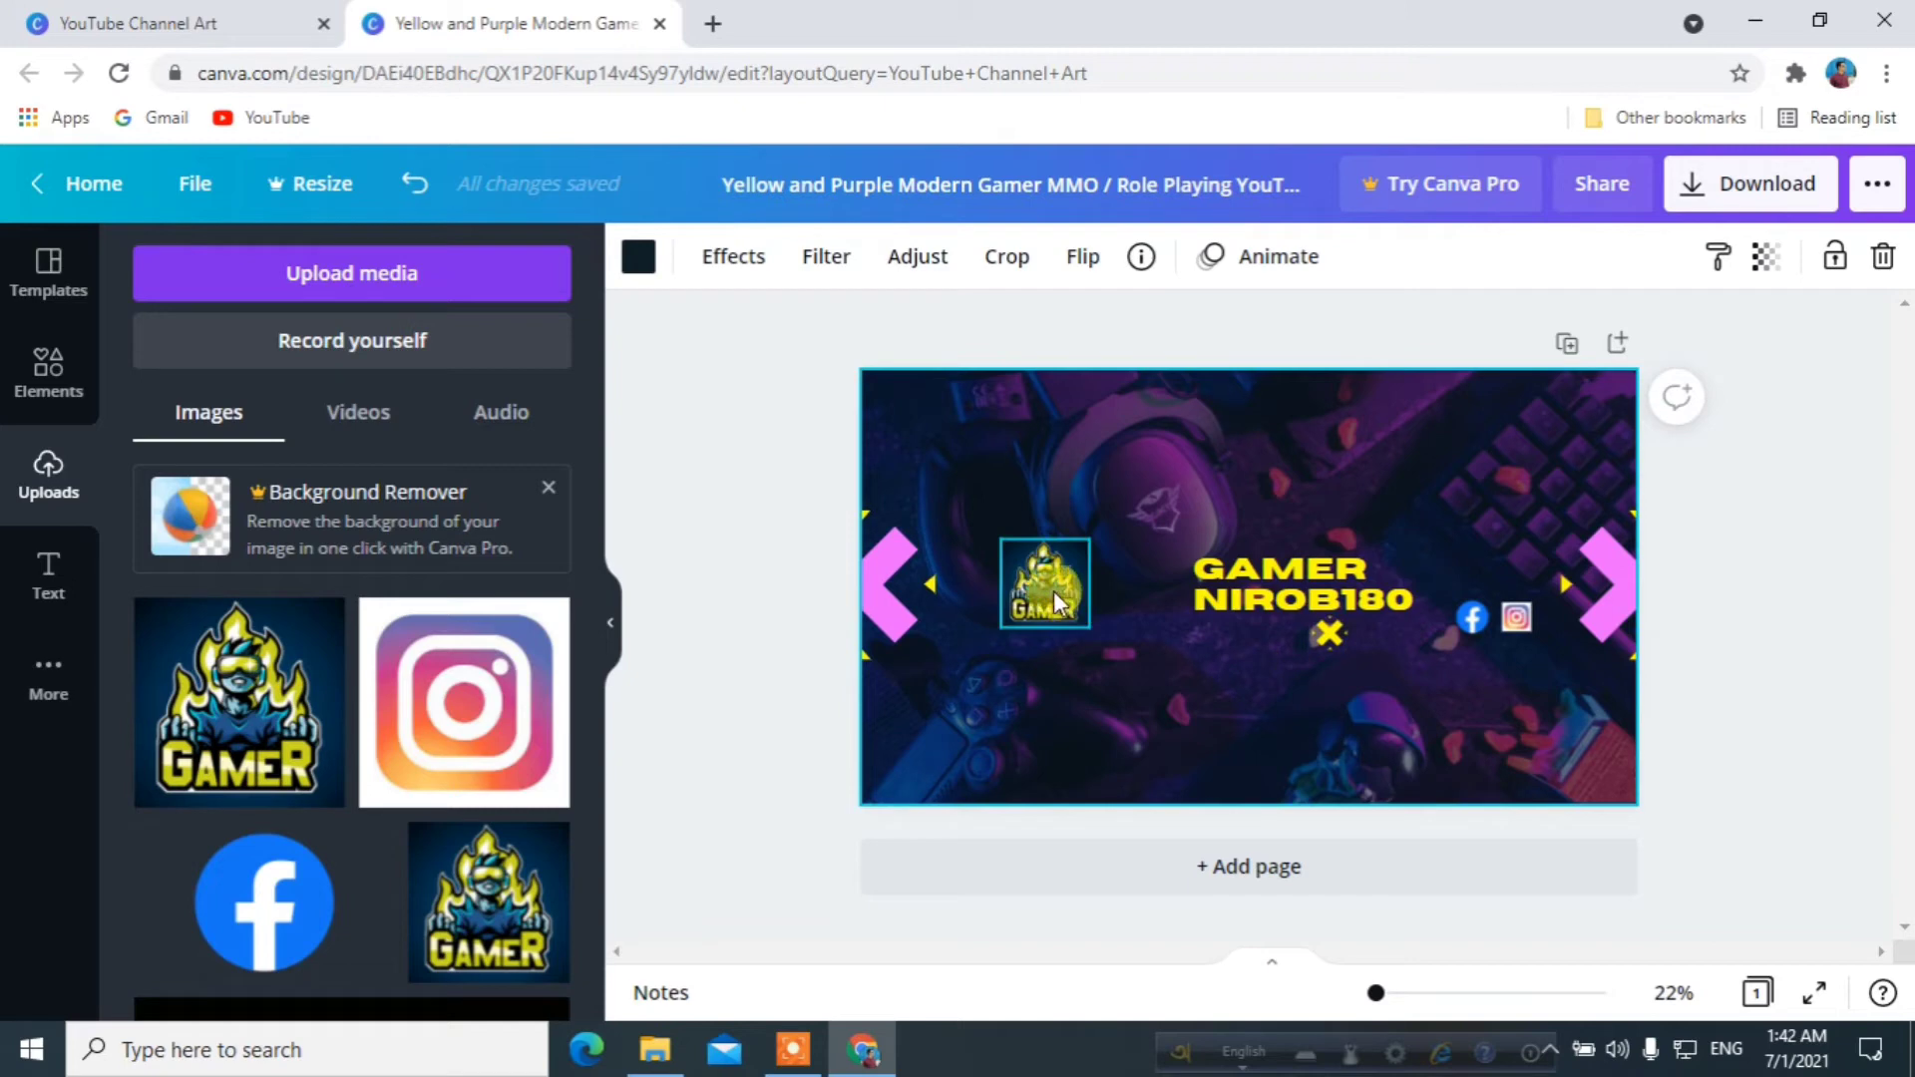
Move the gamer logo directly beside the start of the title and shrink it to about the title's two-line height.
left_click_drag(1054, 591, 1175, 620)
left_click_drag(1135, 542, 1173, 552)
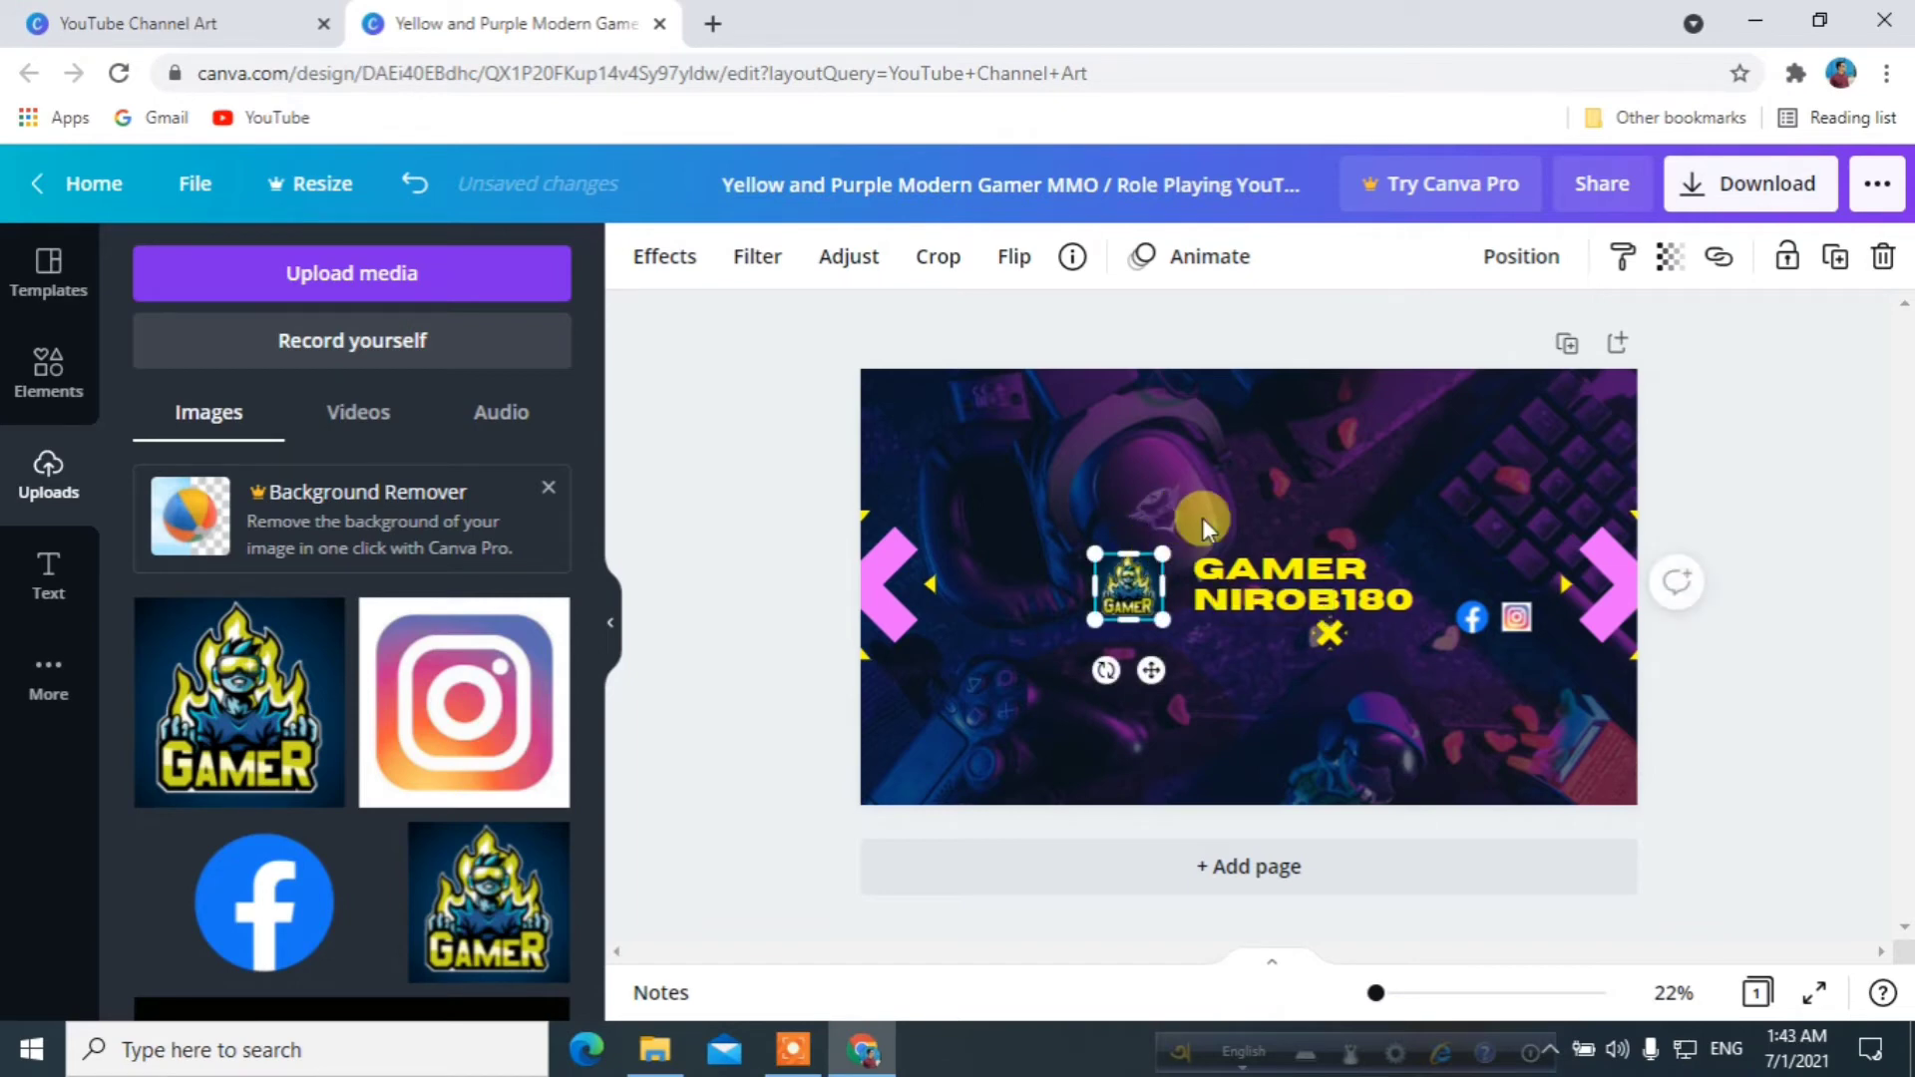
left_click(1200, 515)
left_click(1152, 587)
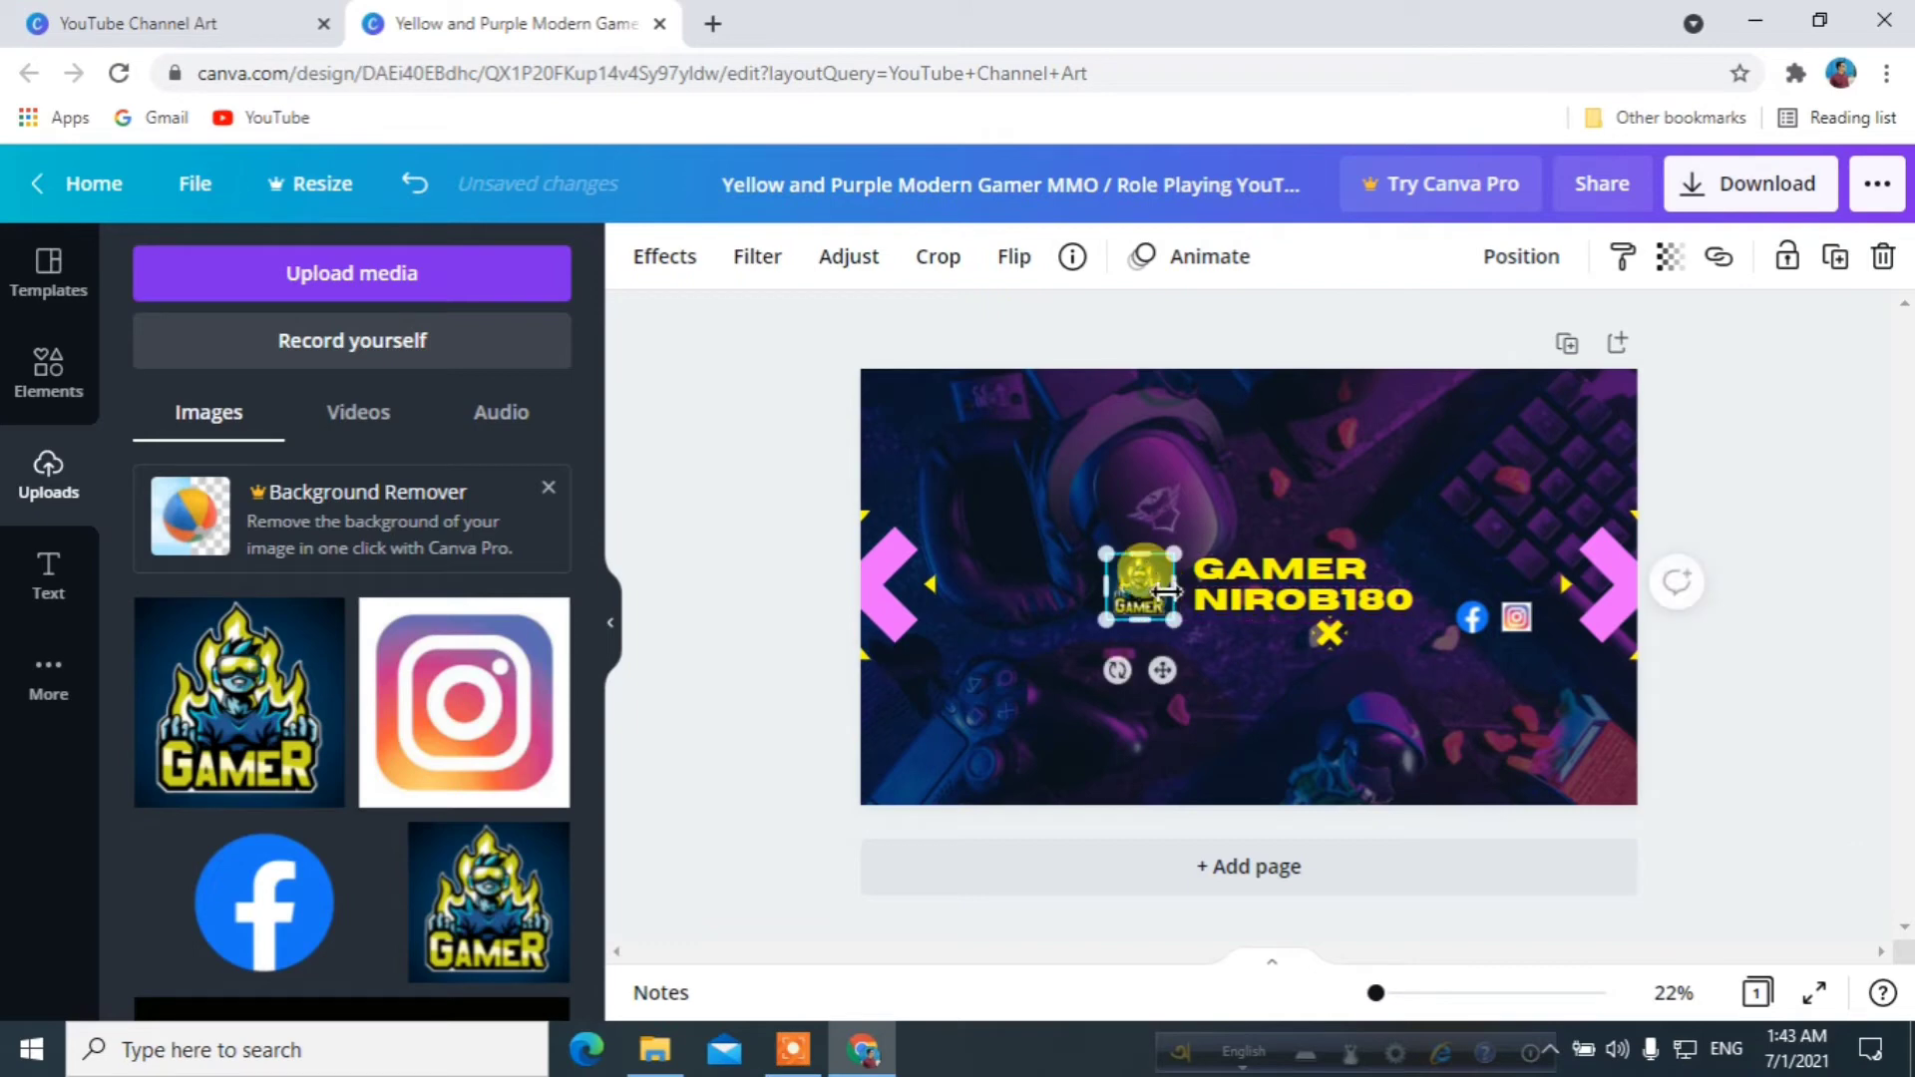
left_click_drag(1174, 589, 1173, 563)
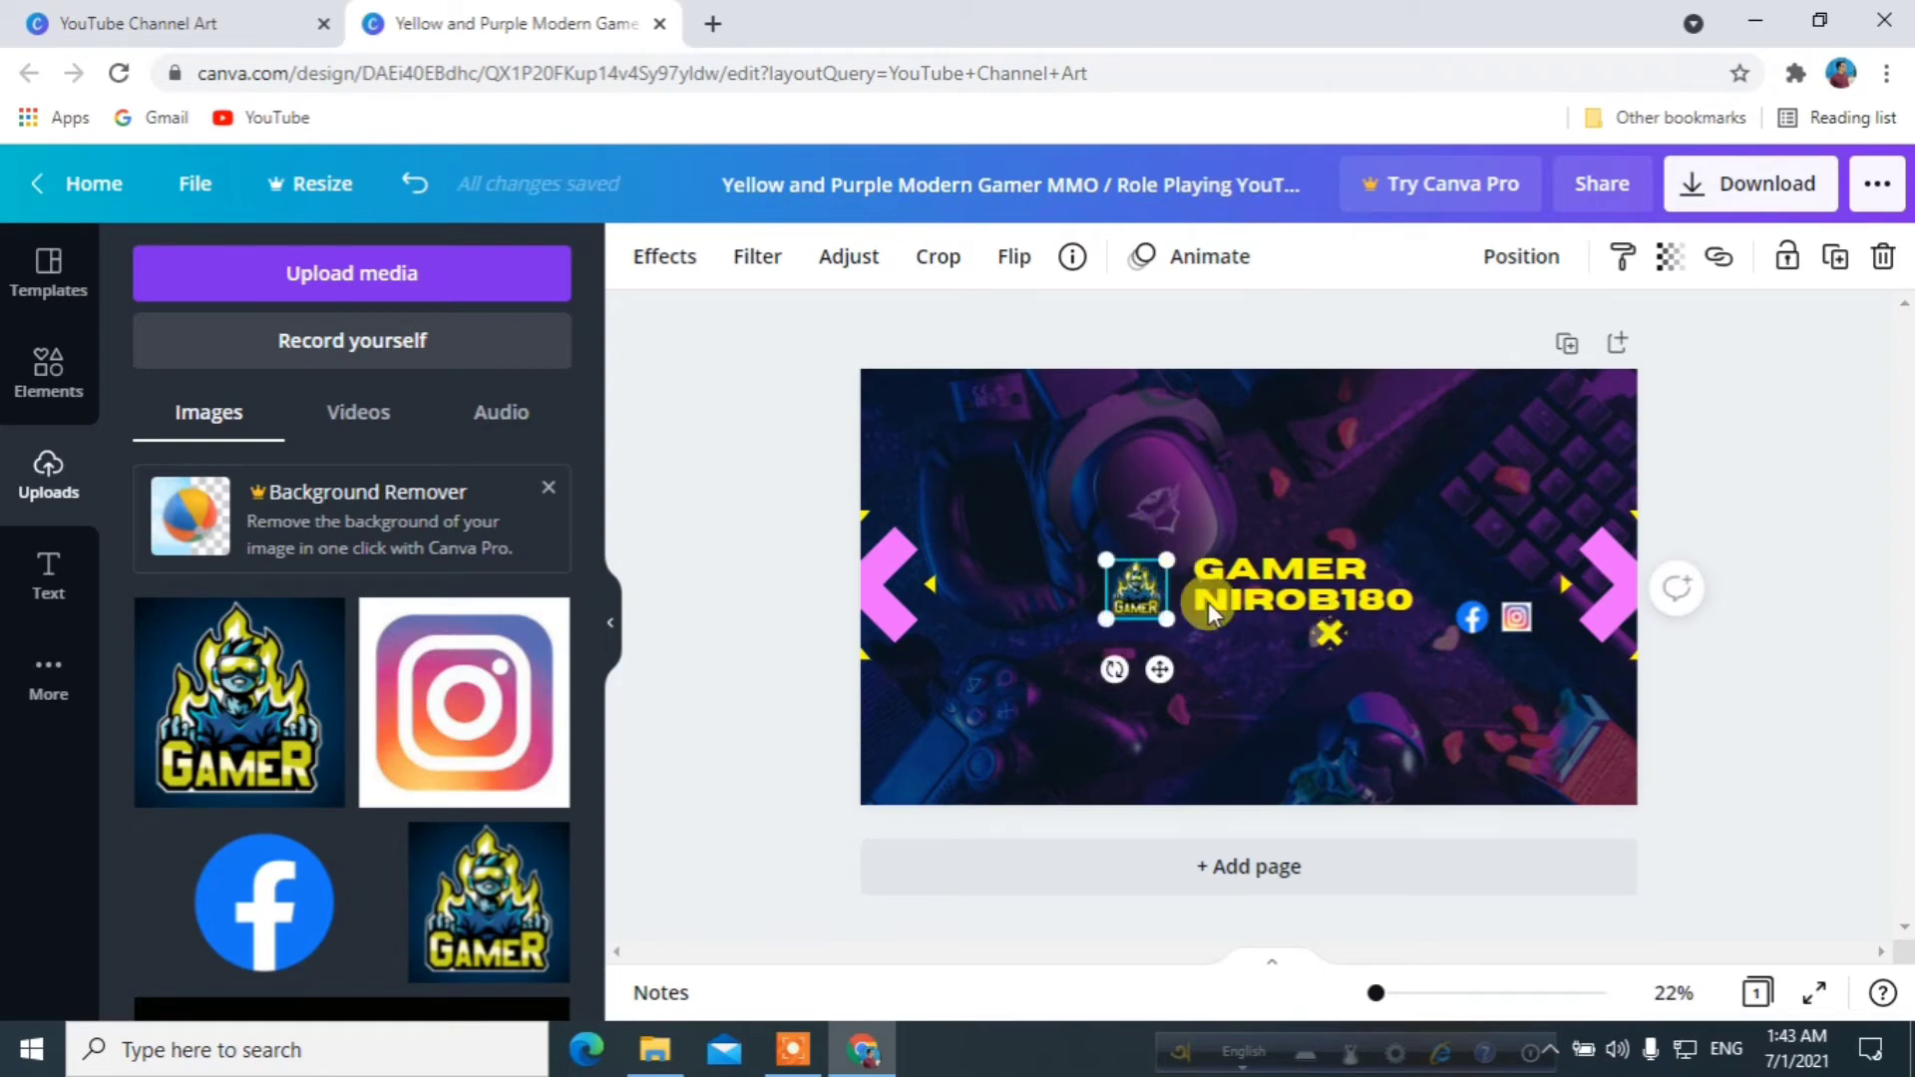
left_click(1225, 654)
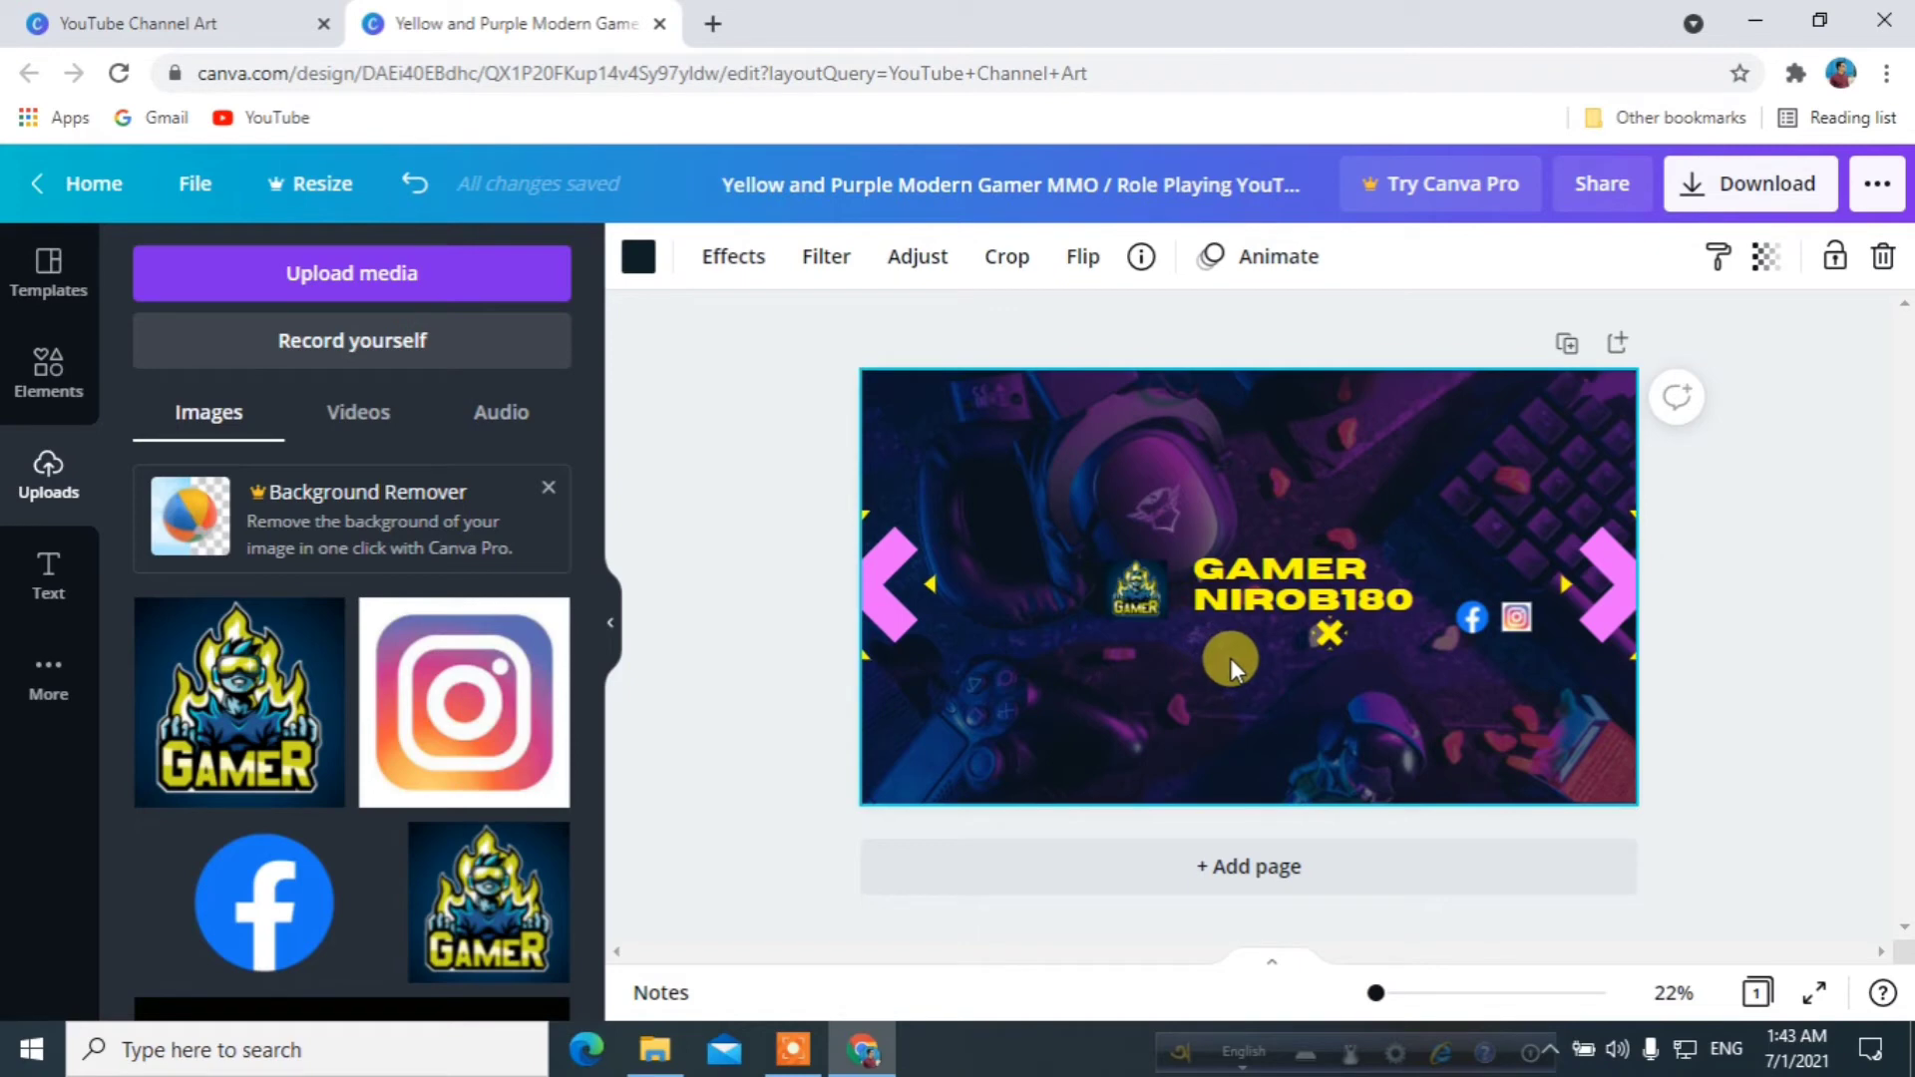
left_click(1143, 588)
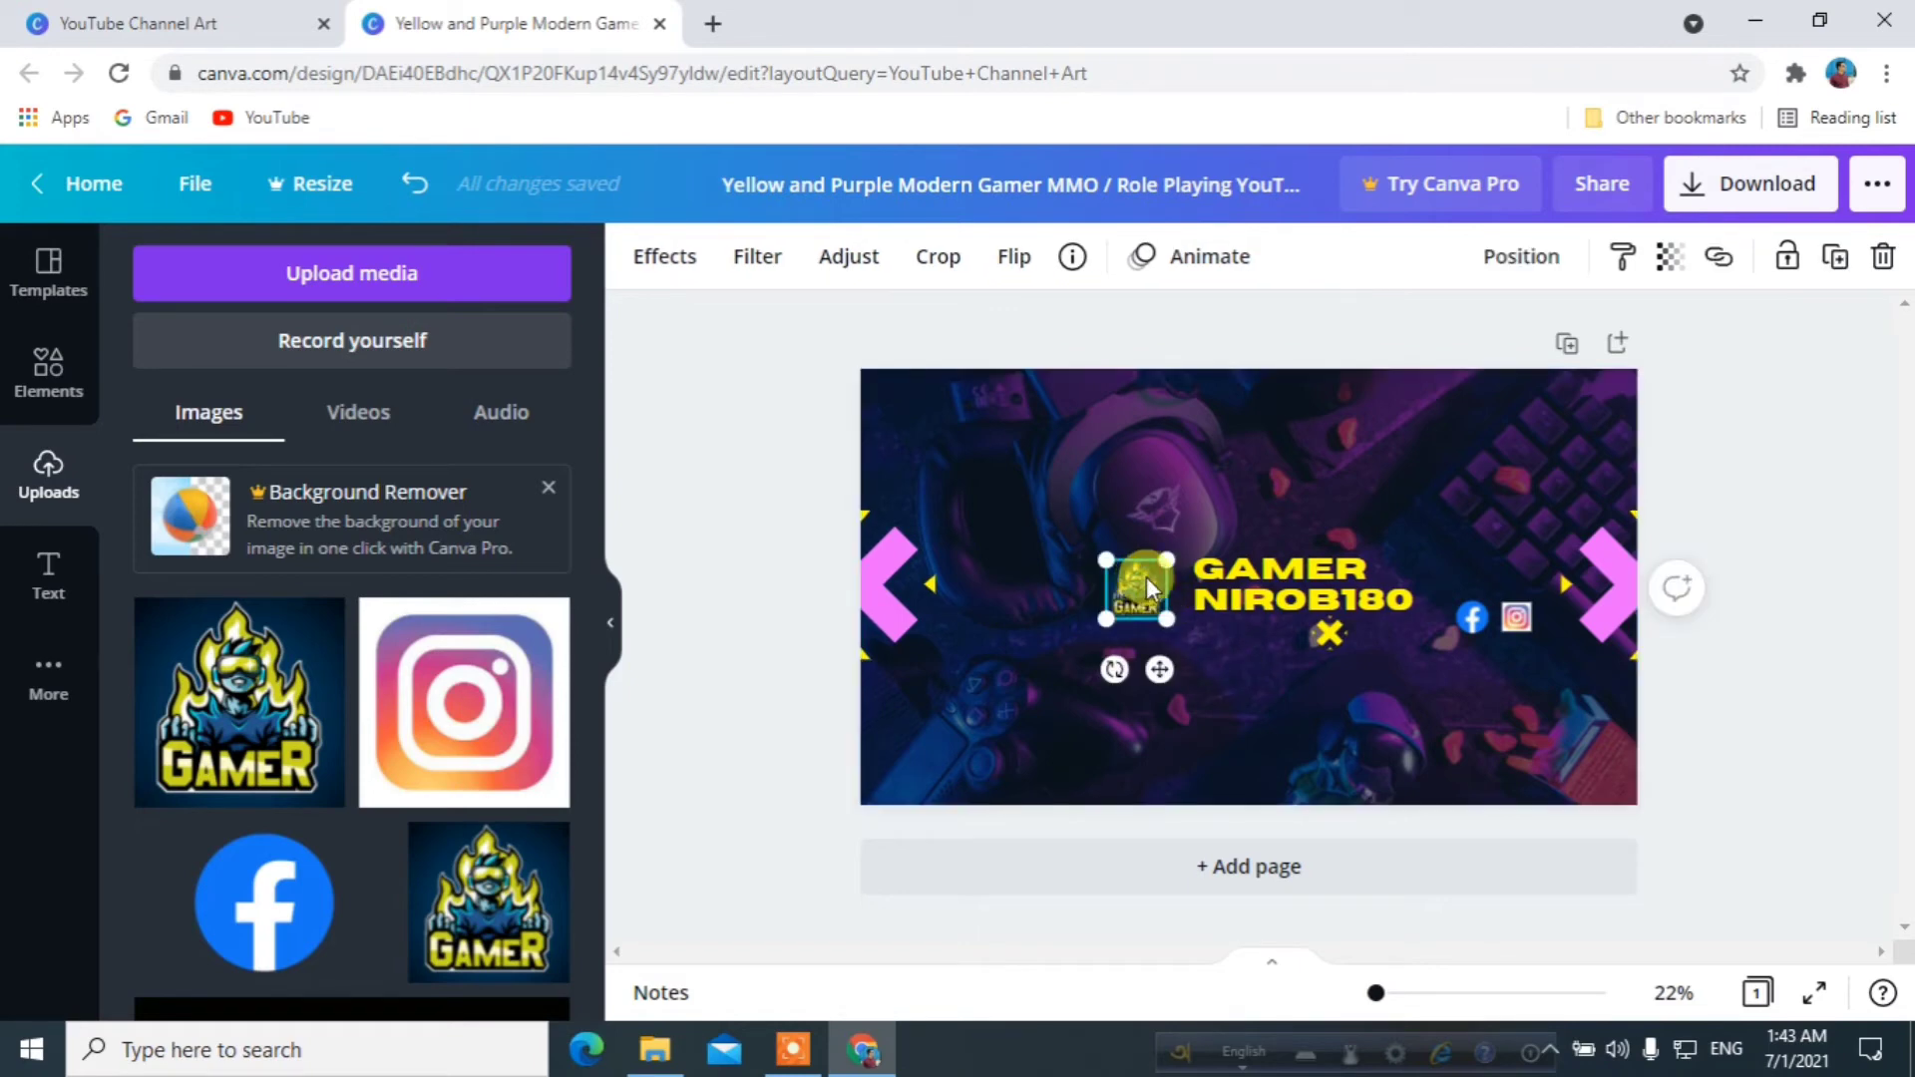
left_click_drag(1146, 576, 1155, 577)
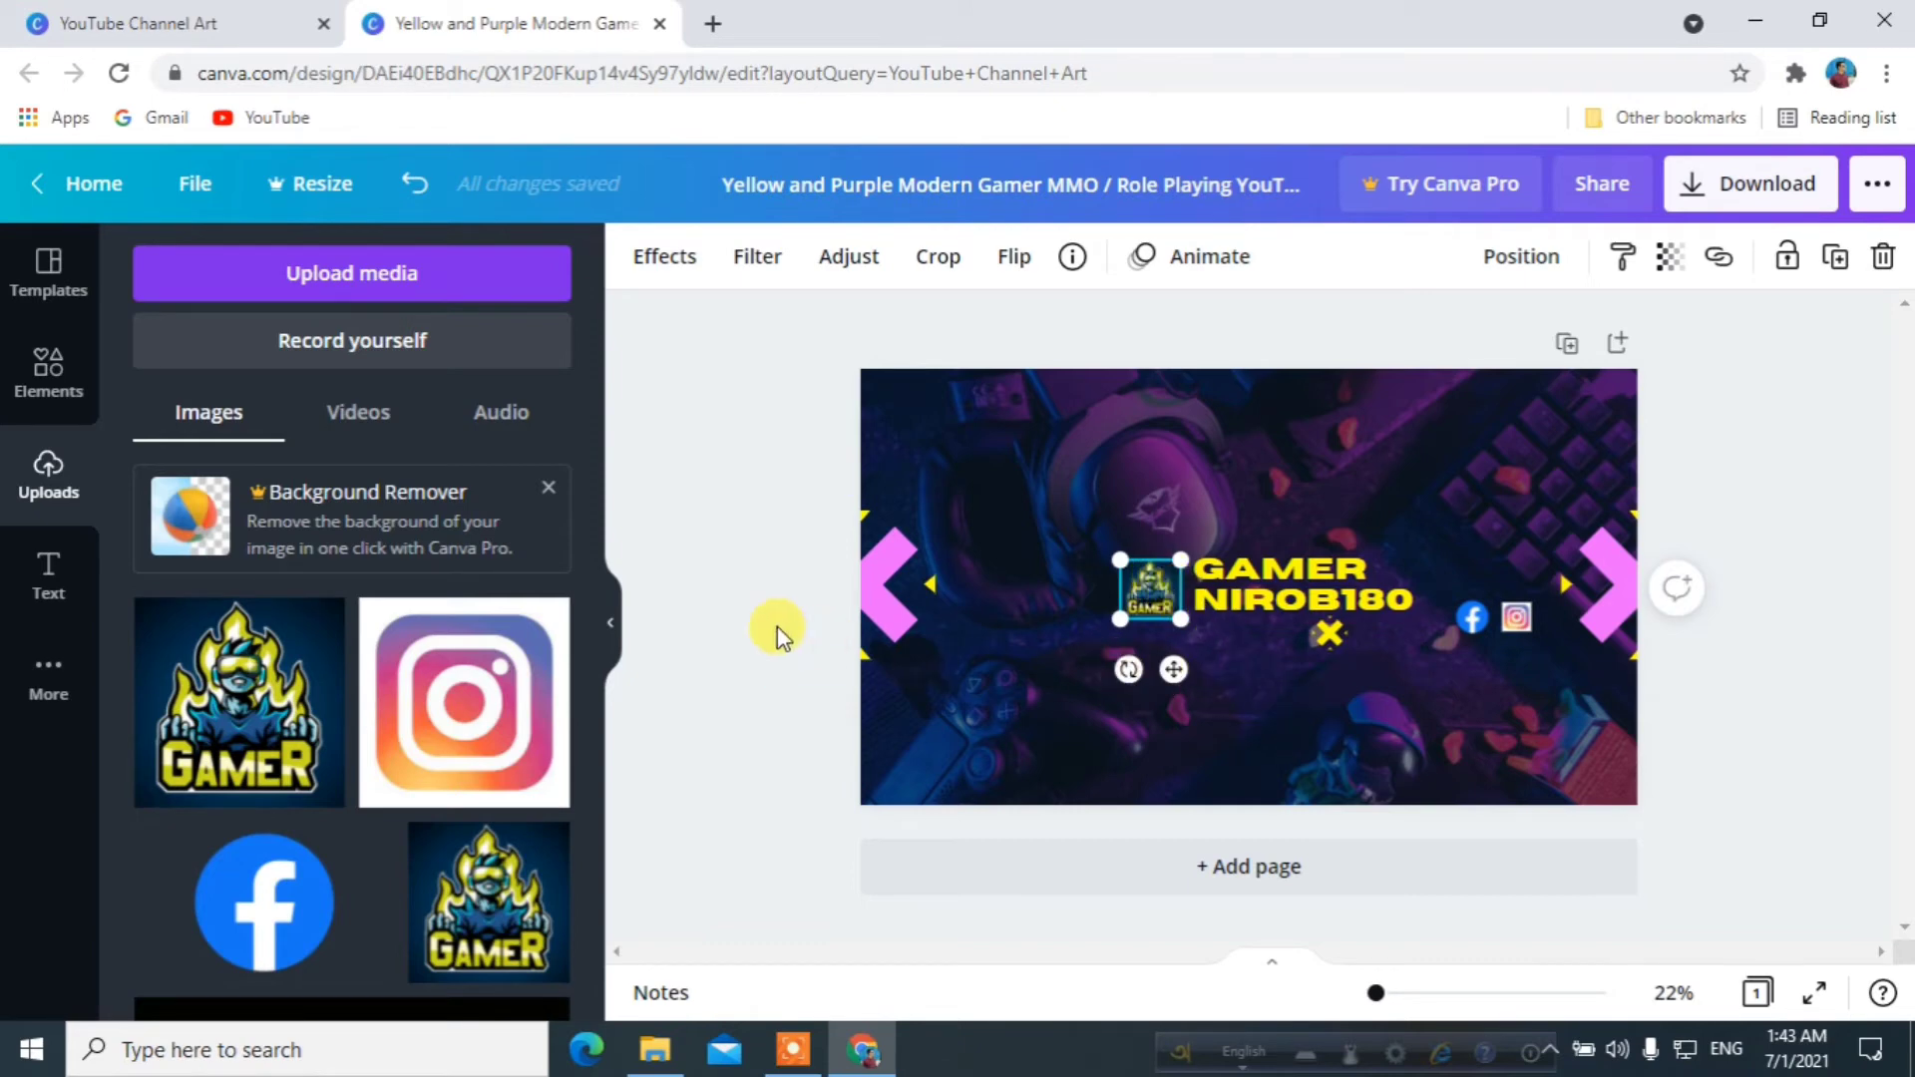
Add a heading text box below the title near the Facebook icon and replace its text with "follow us-".
left_click(45, 571)
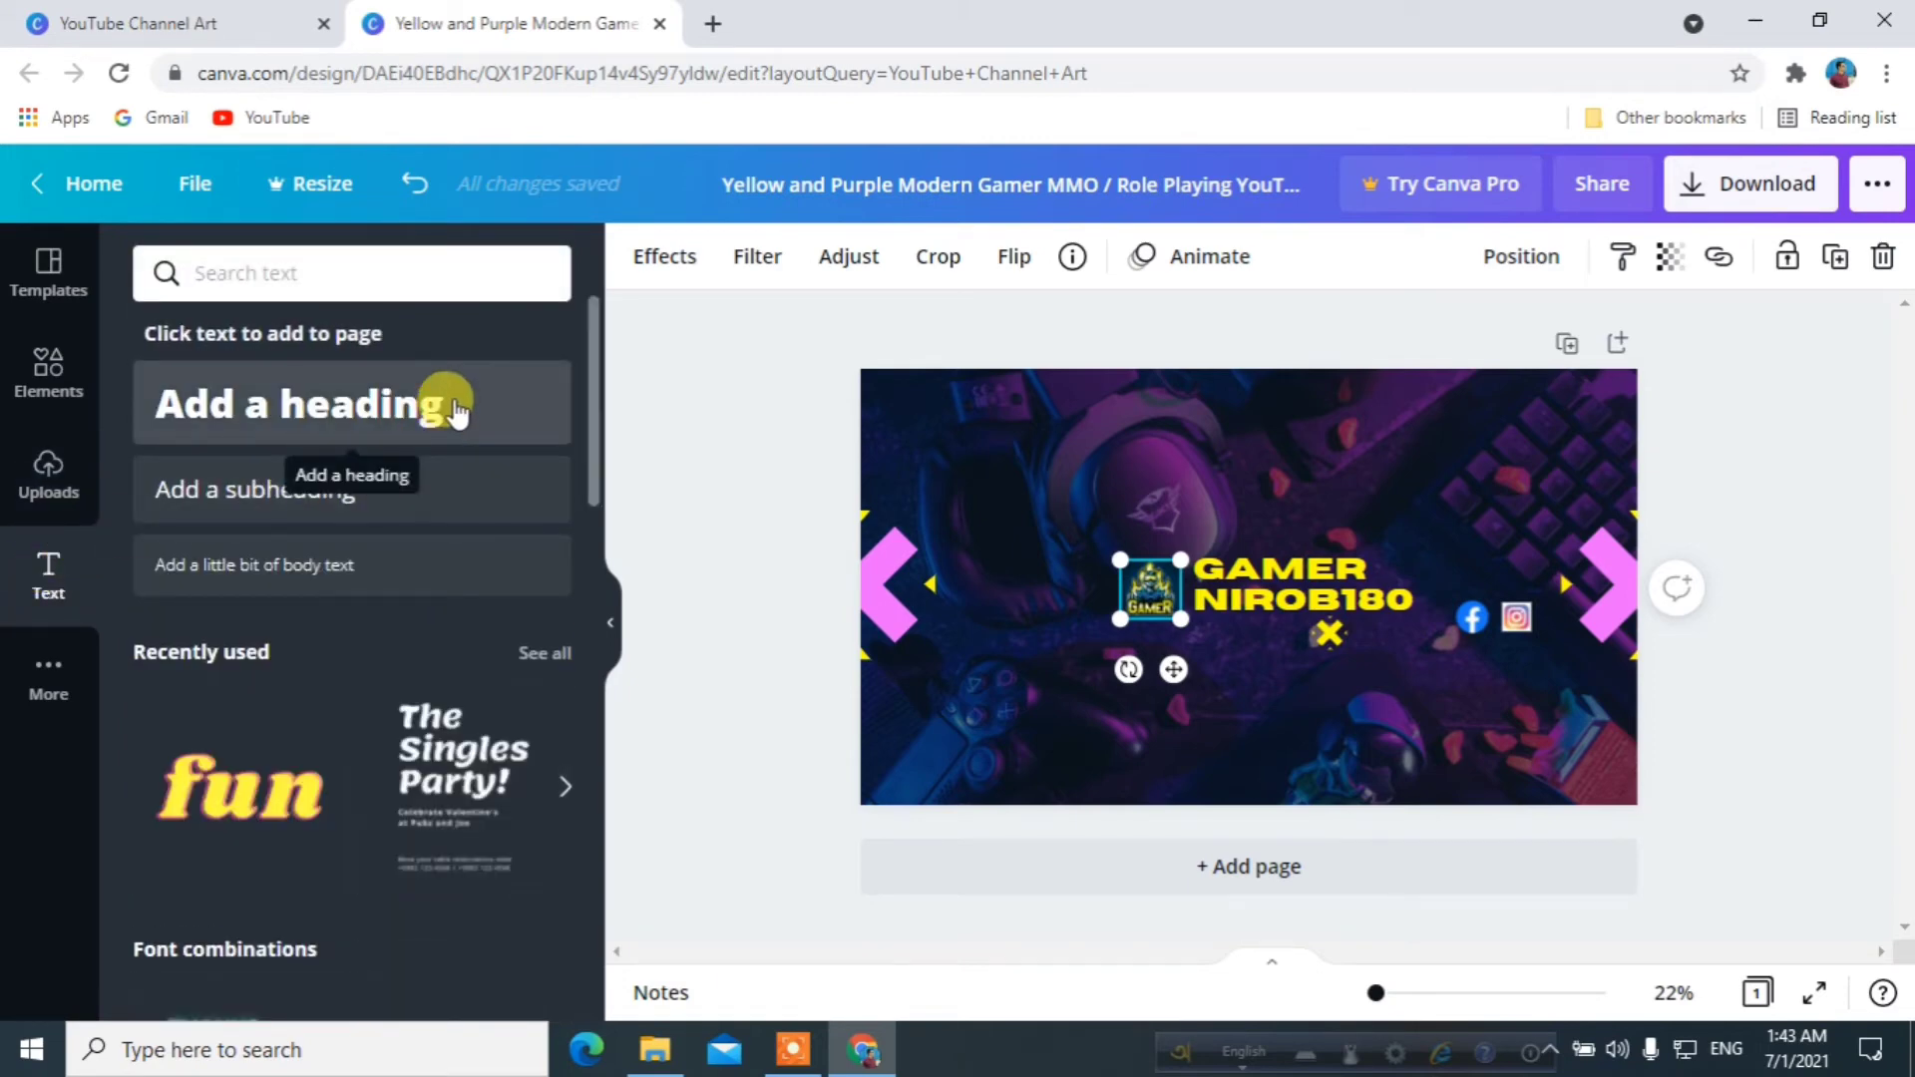
left_click_drag(451, 411, 1409, 684)
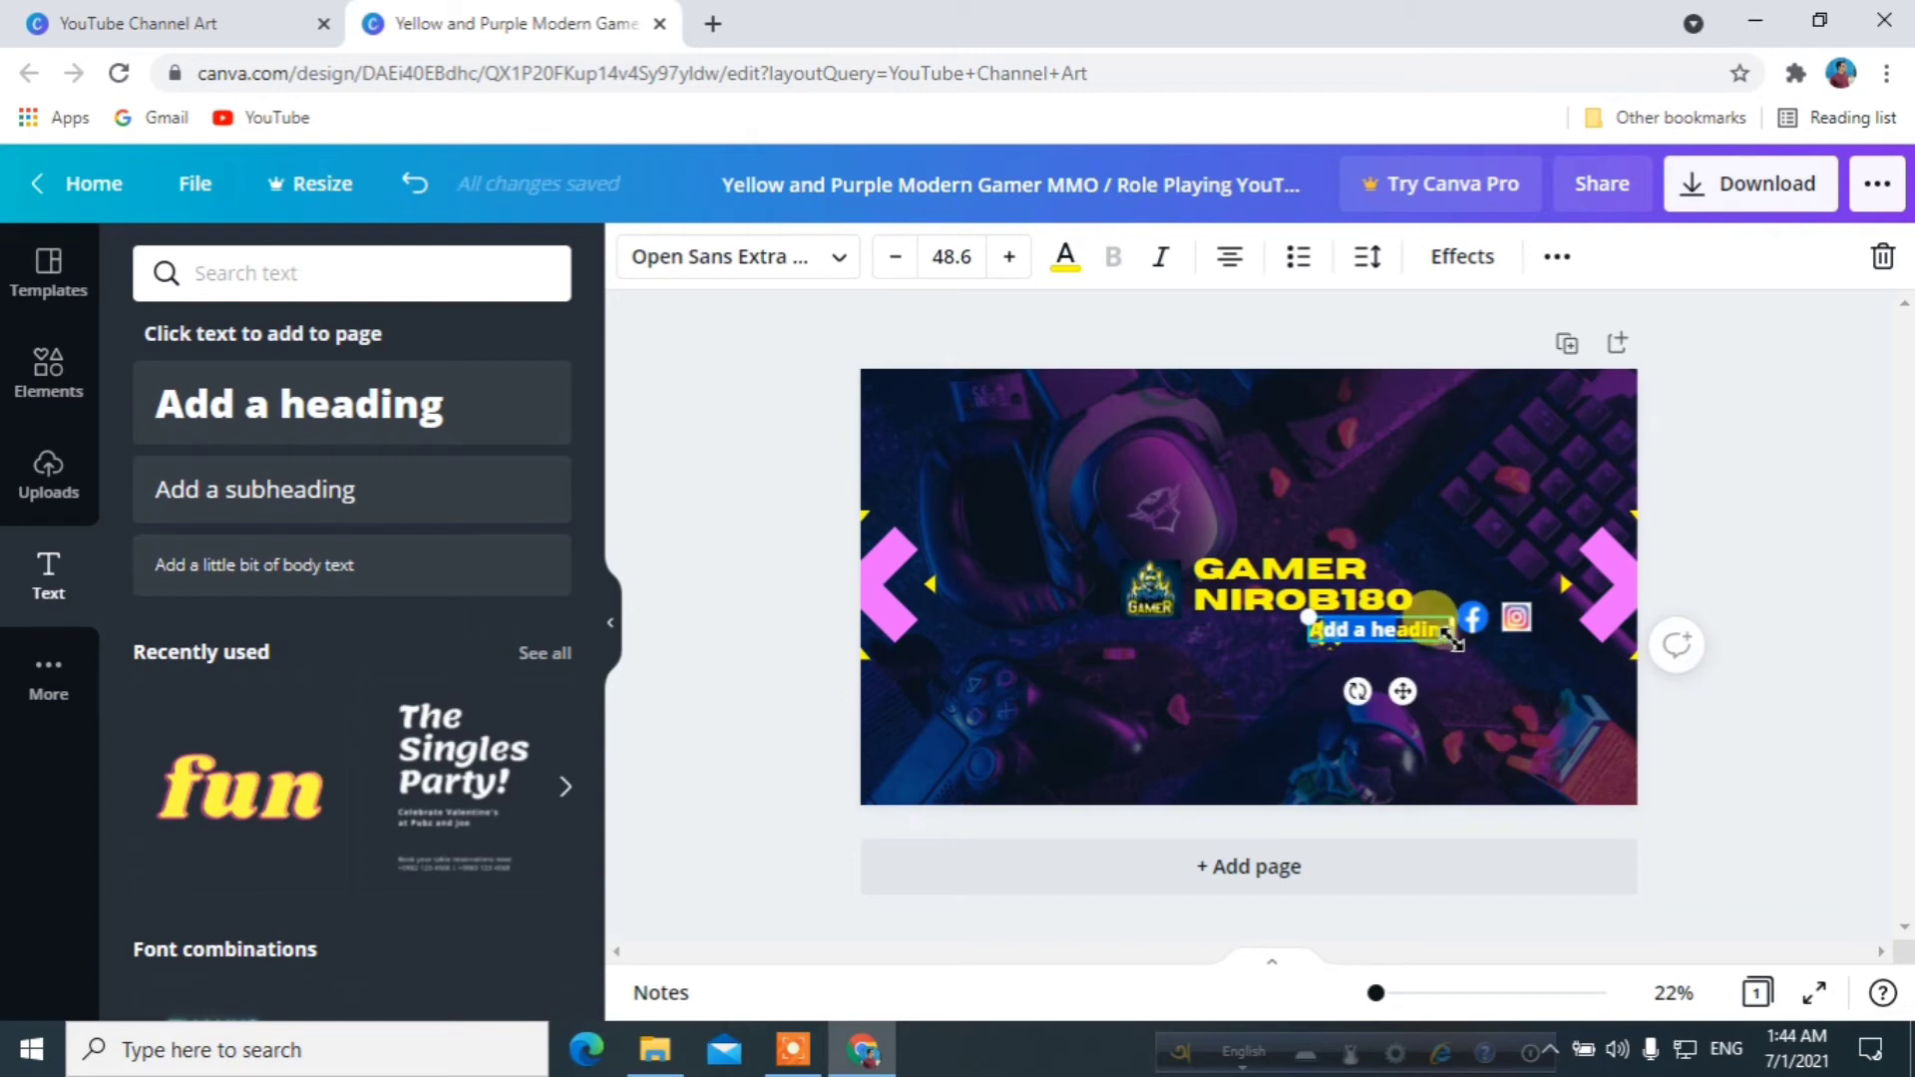
left_click(1446, 629)
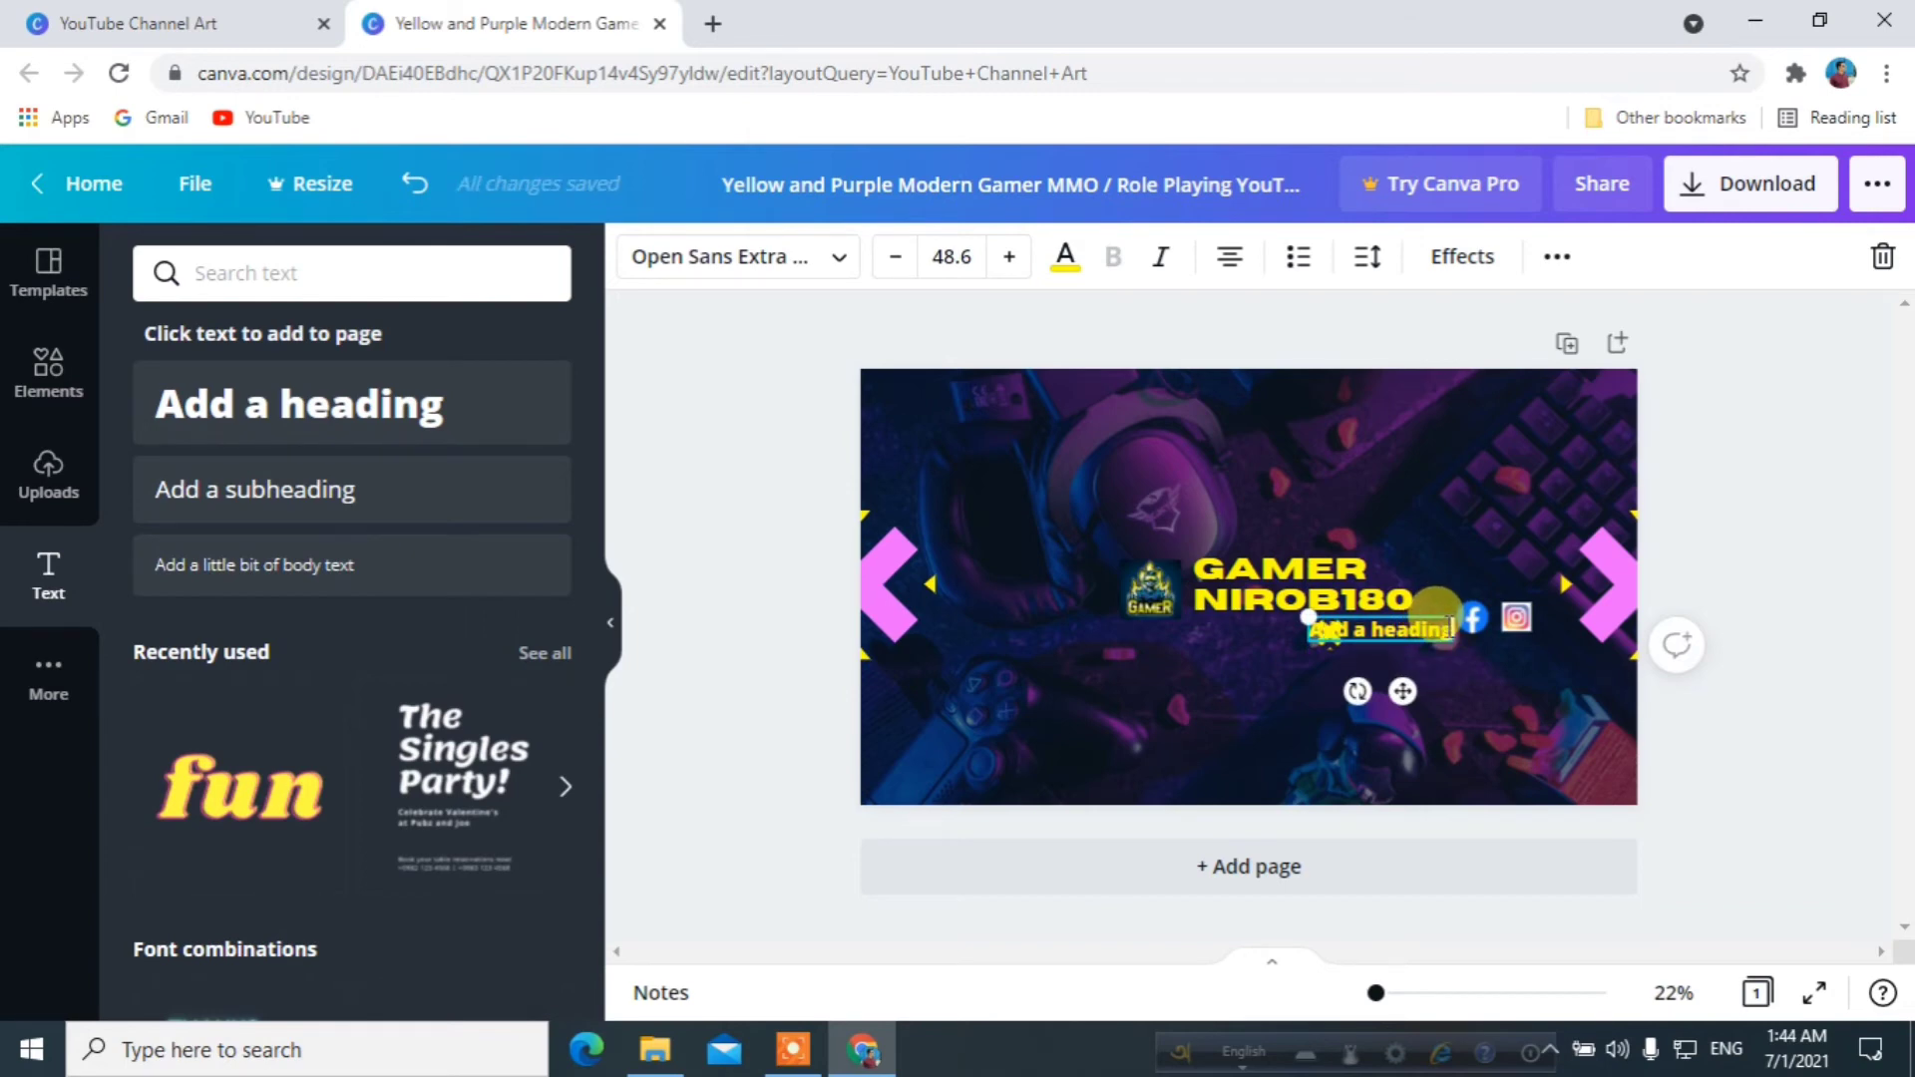
left_click_drag(1446, 629, 1310, 631)
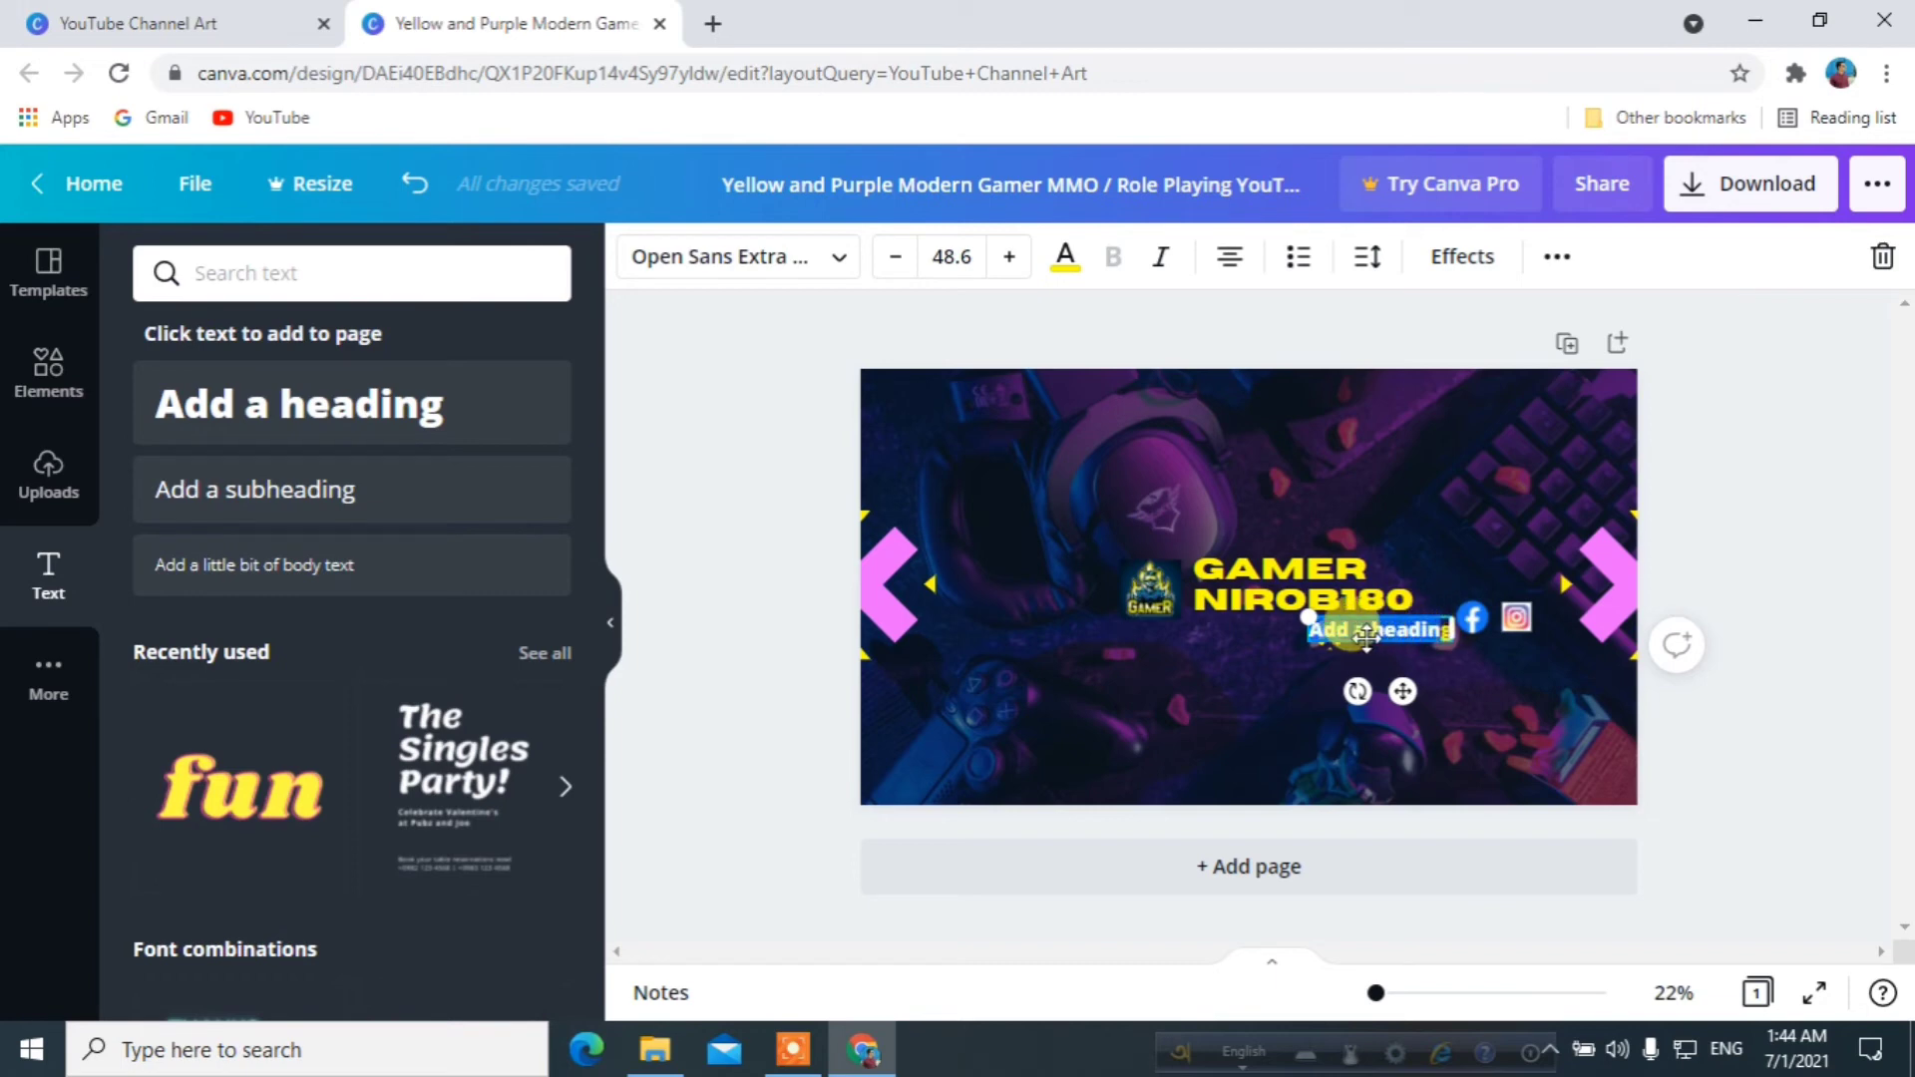
key("BackSpace")
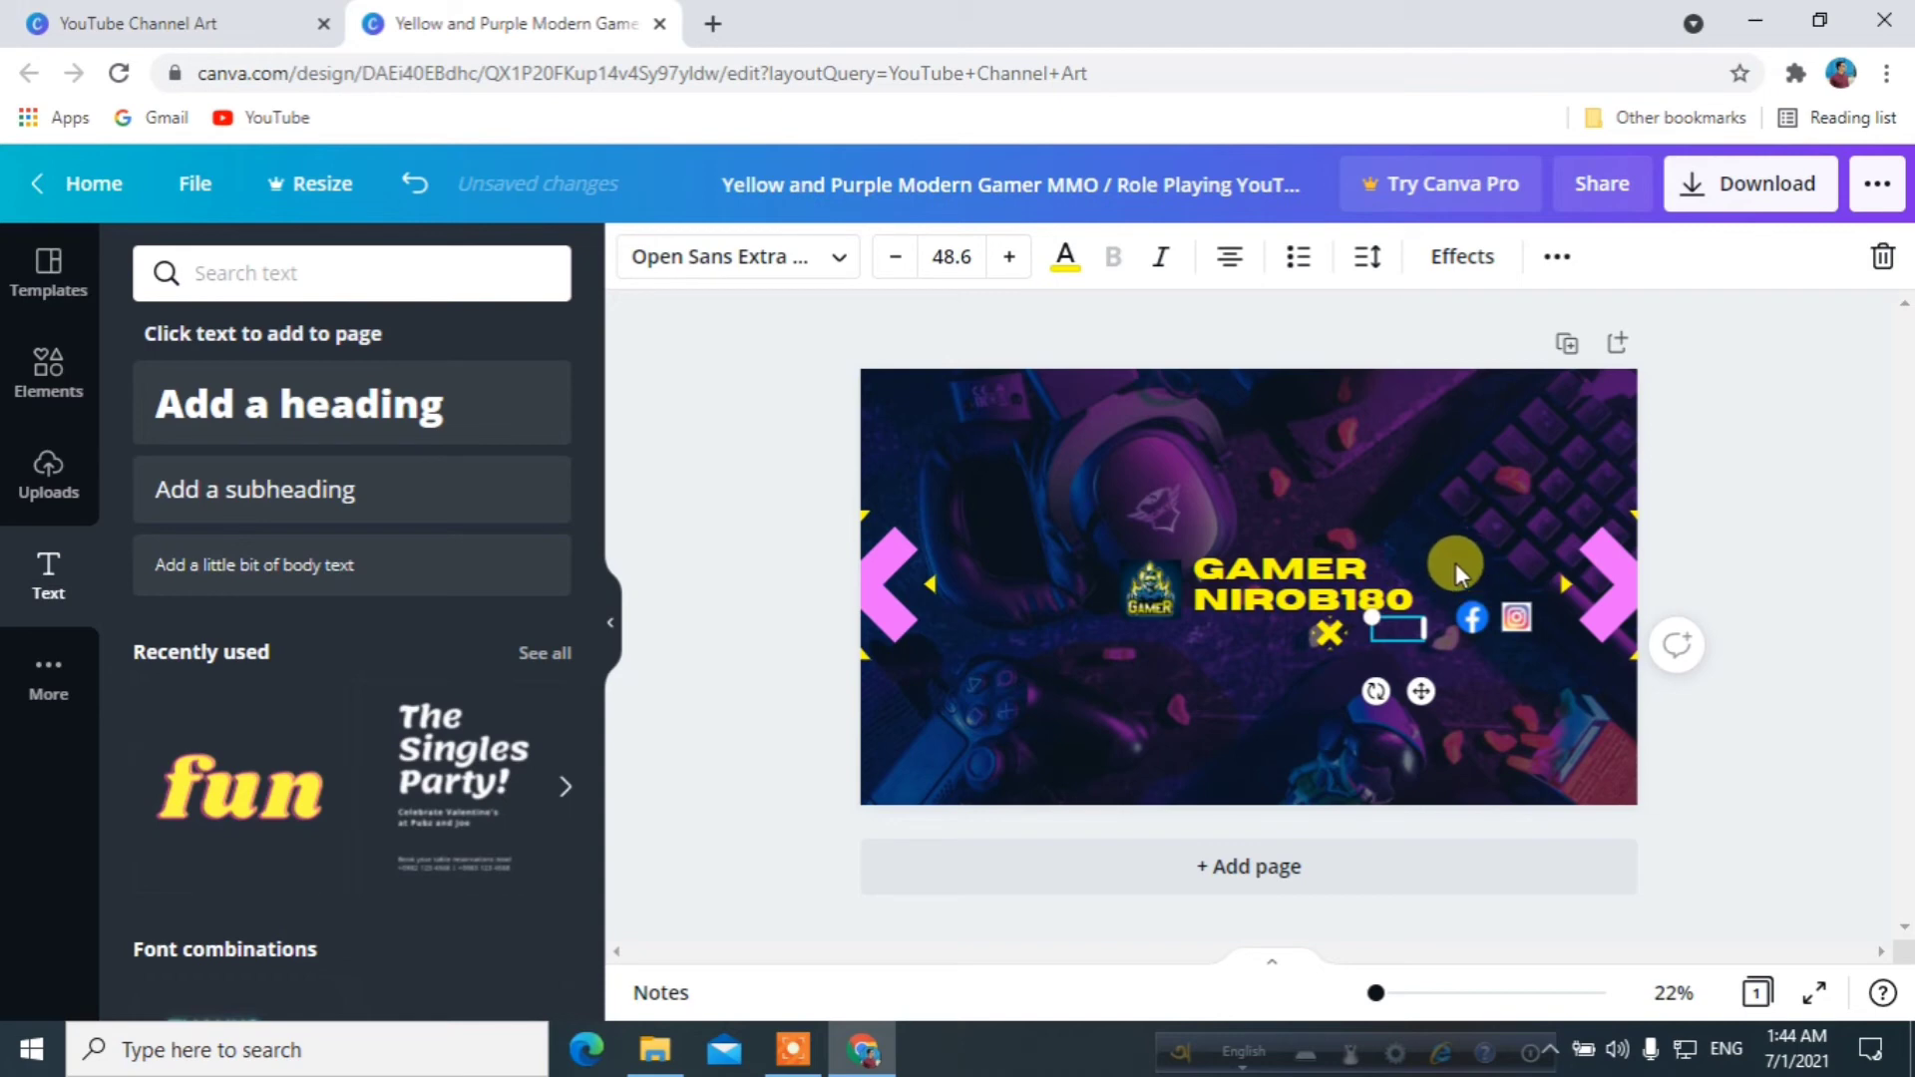
type("follow")
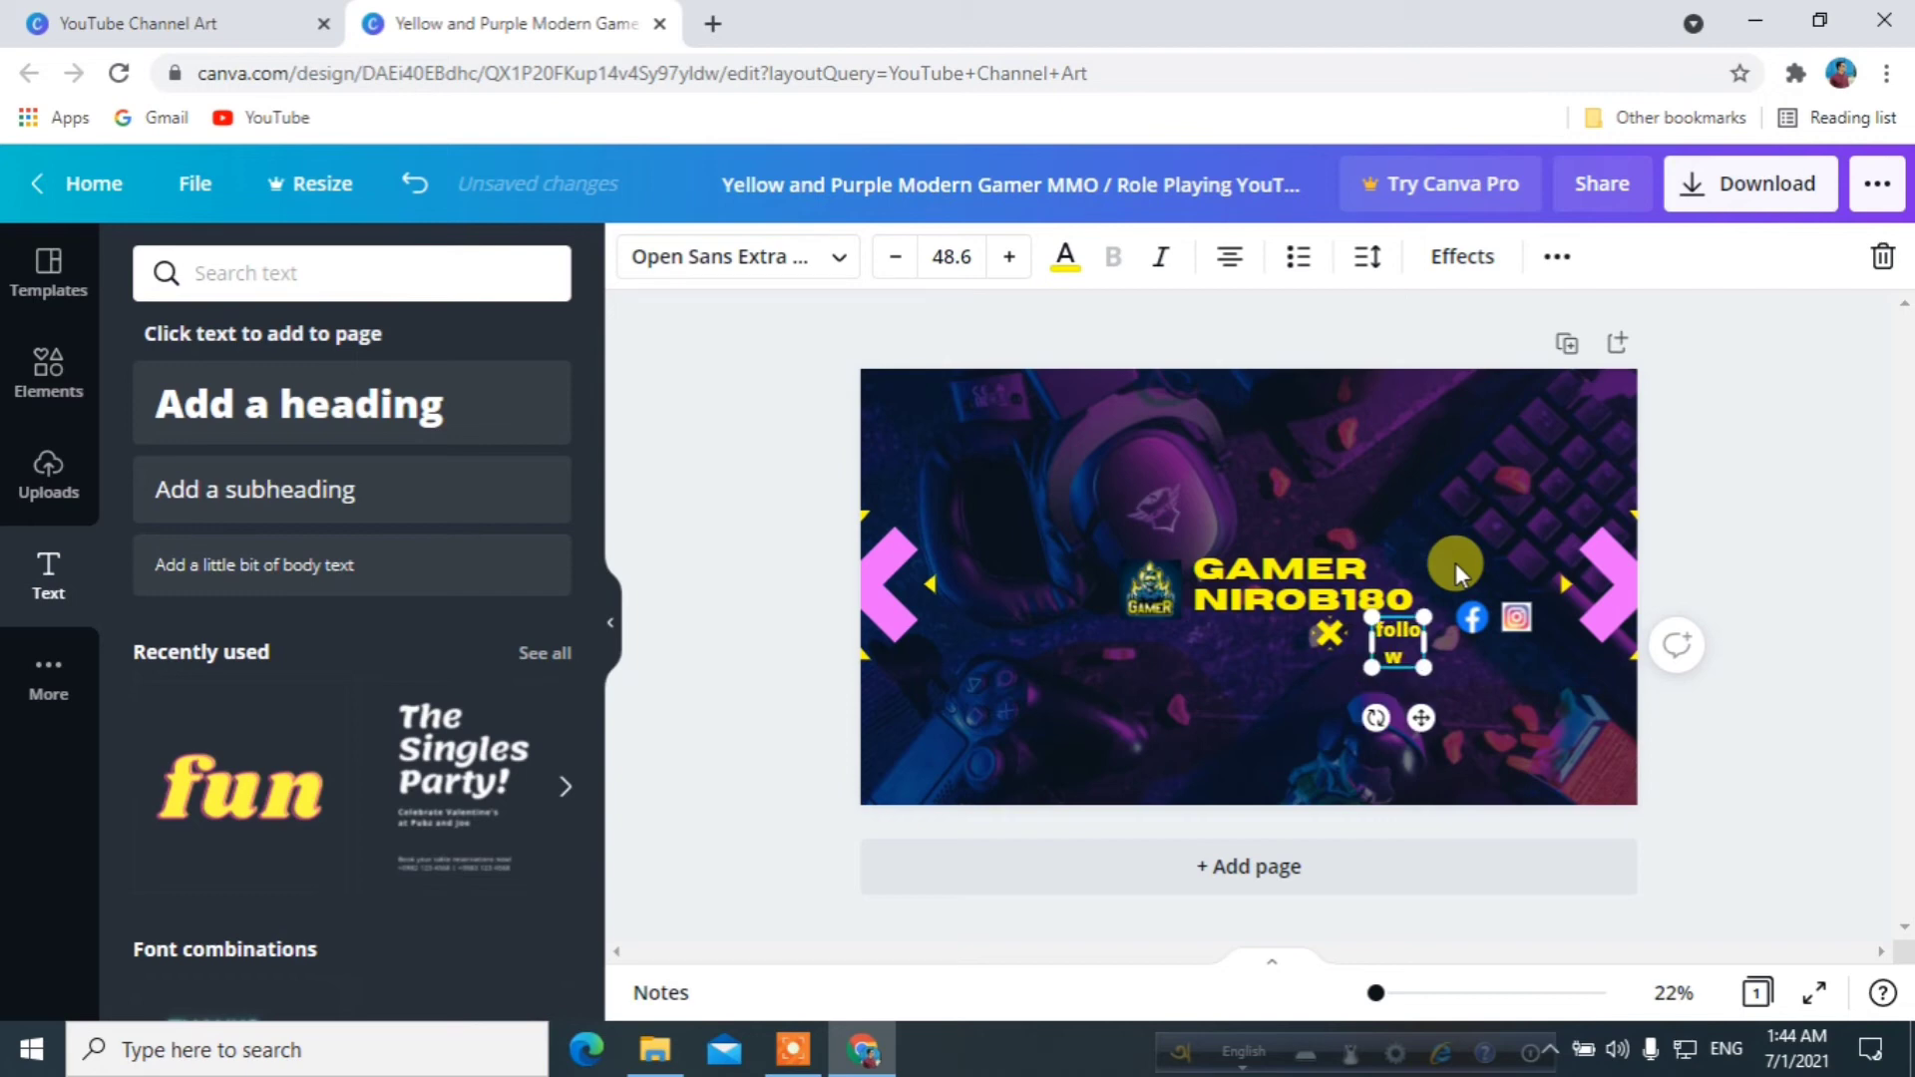
type(" us-")
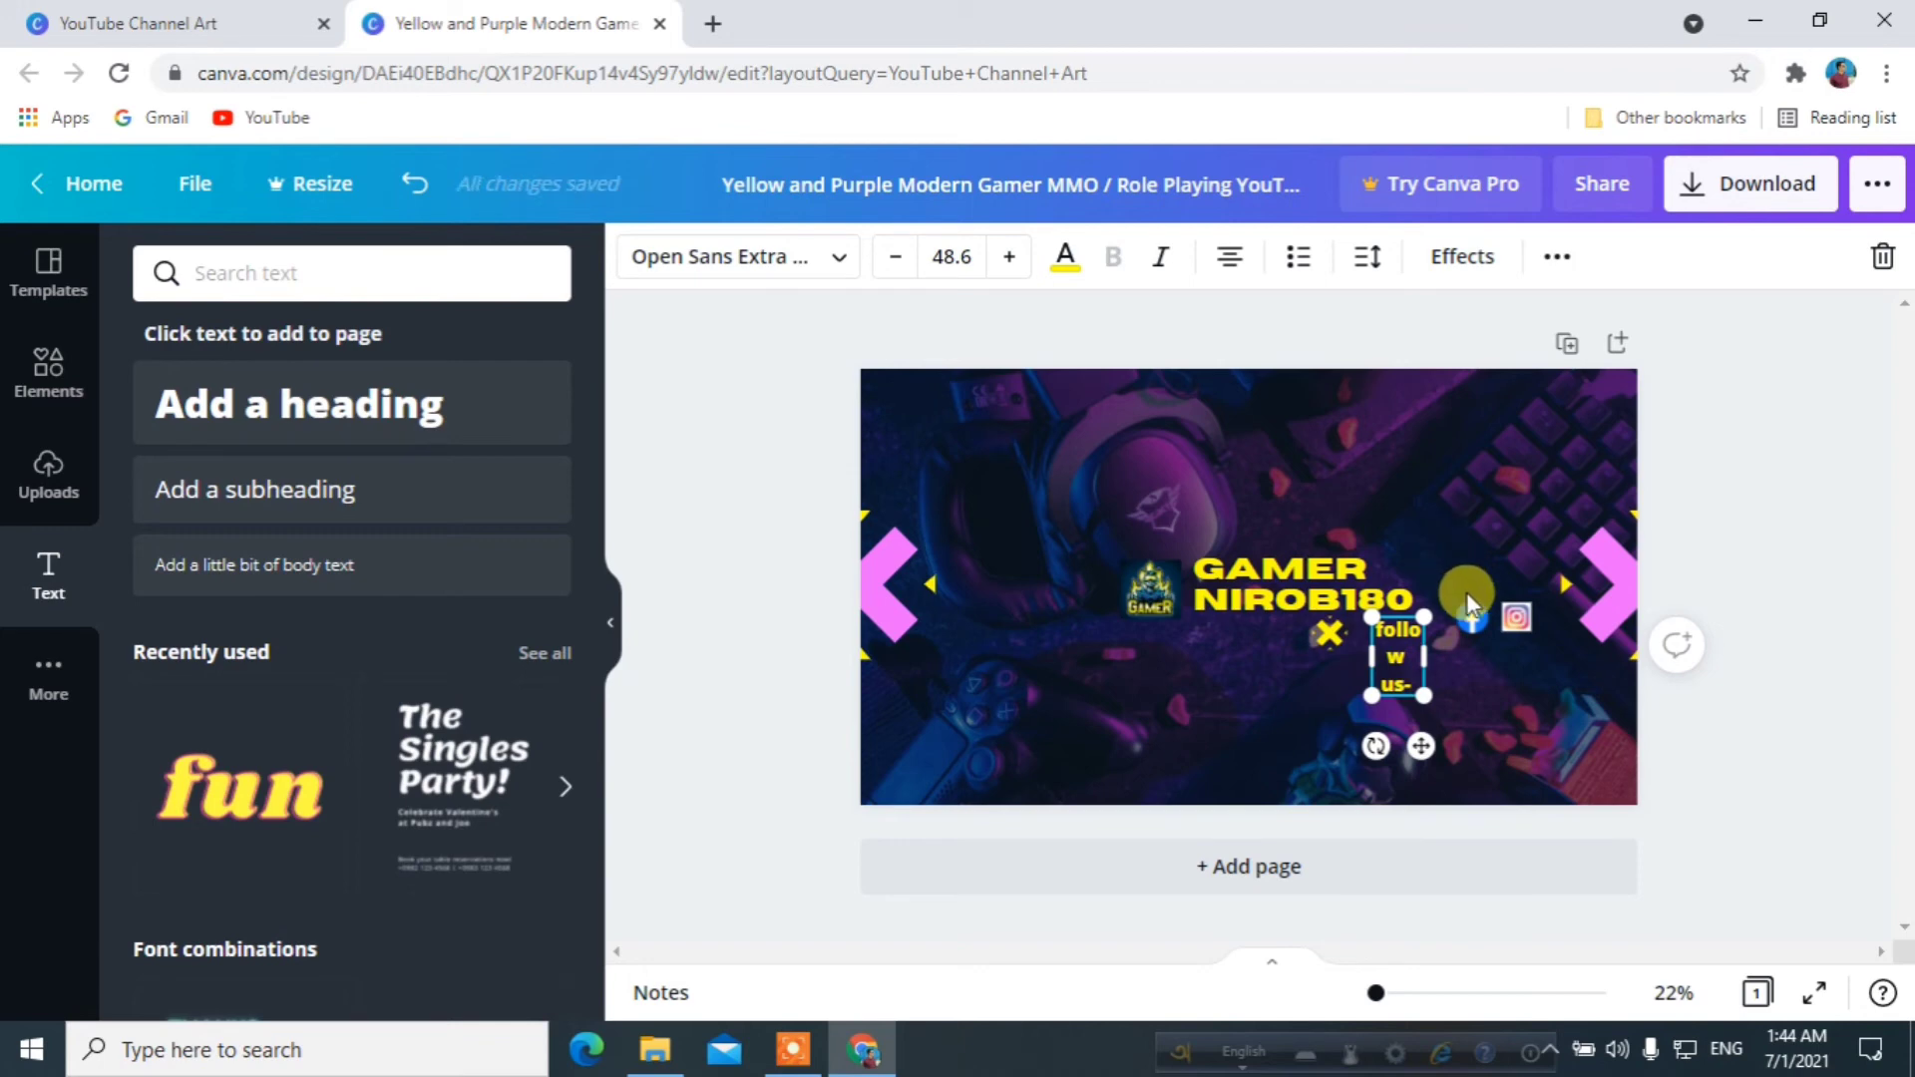
Widen the "follow us-" text box to fit one line and place it between the yellow X and the Facebook icon.
left_click_drag(1444, 678, 1478, 676)
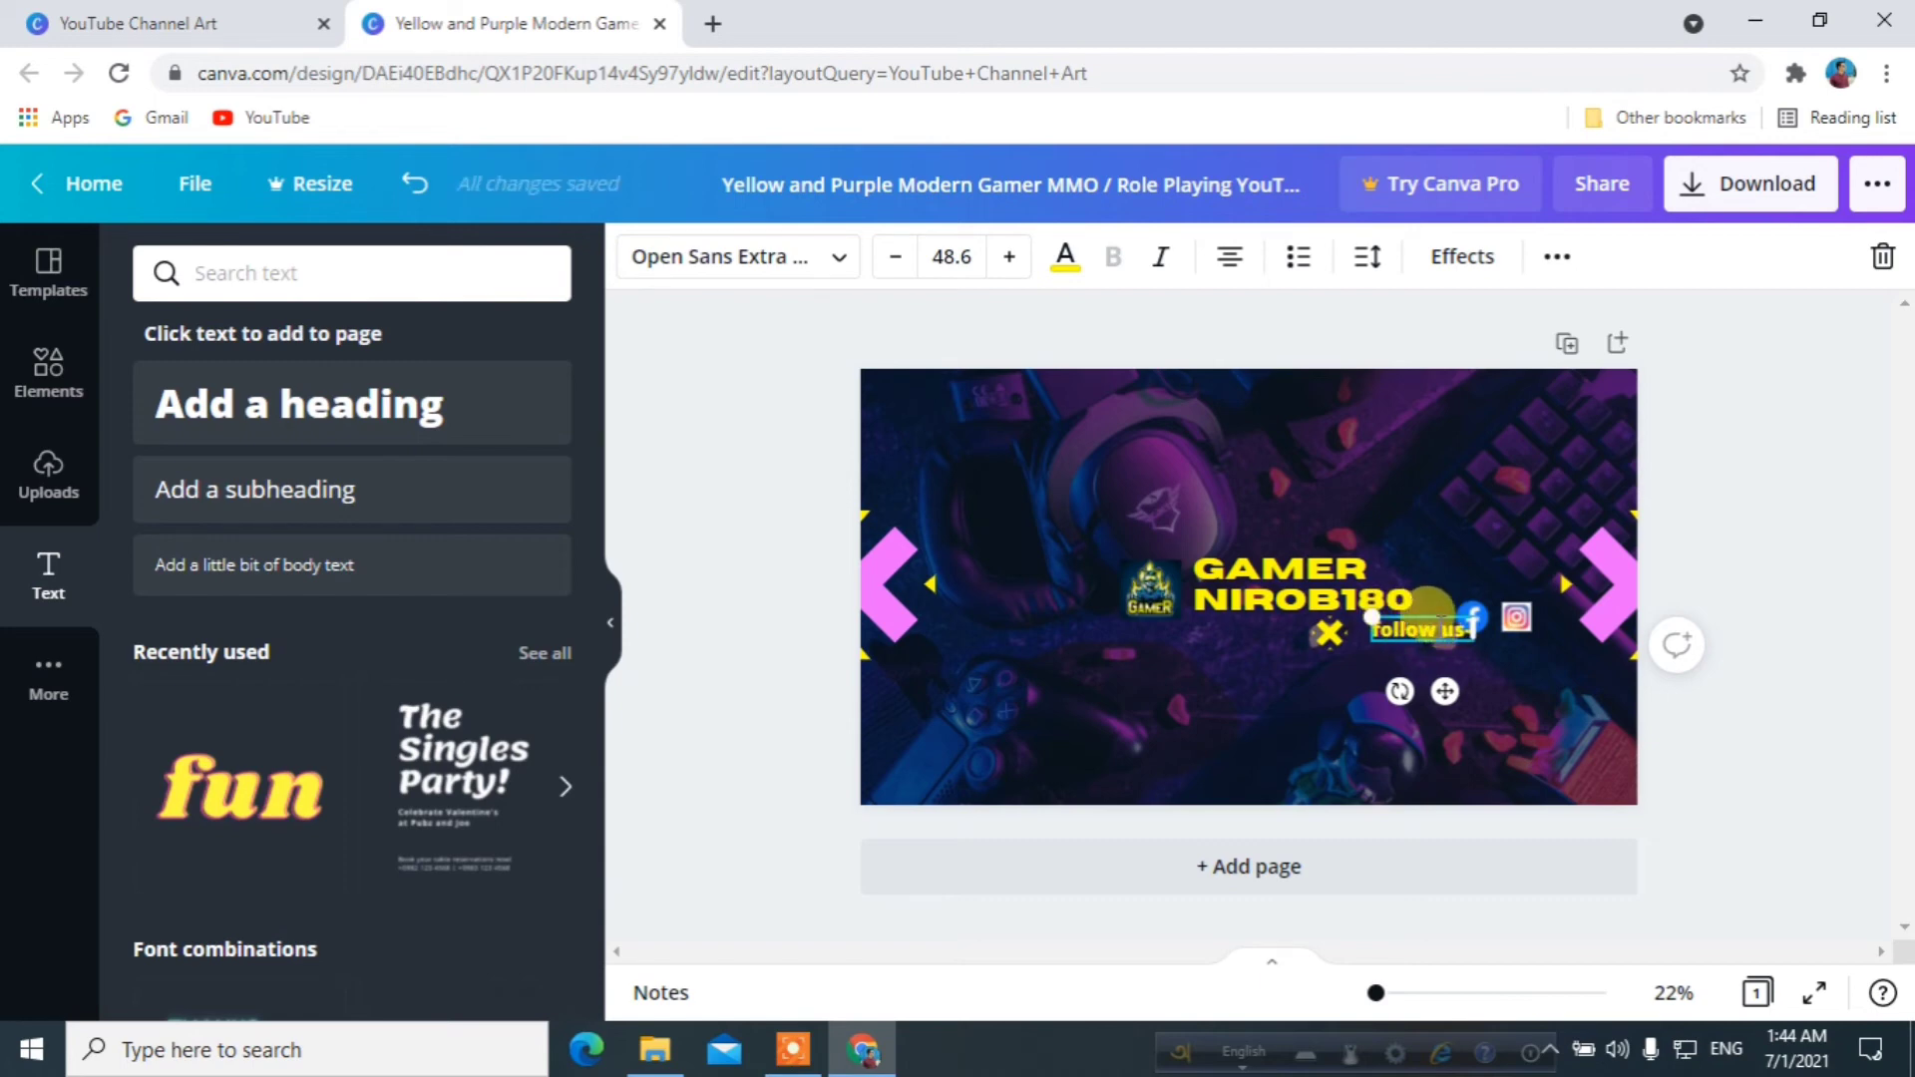
left_click_drag(1382, 638, 1358, 636)
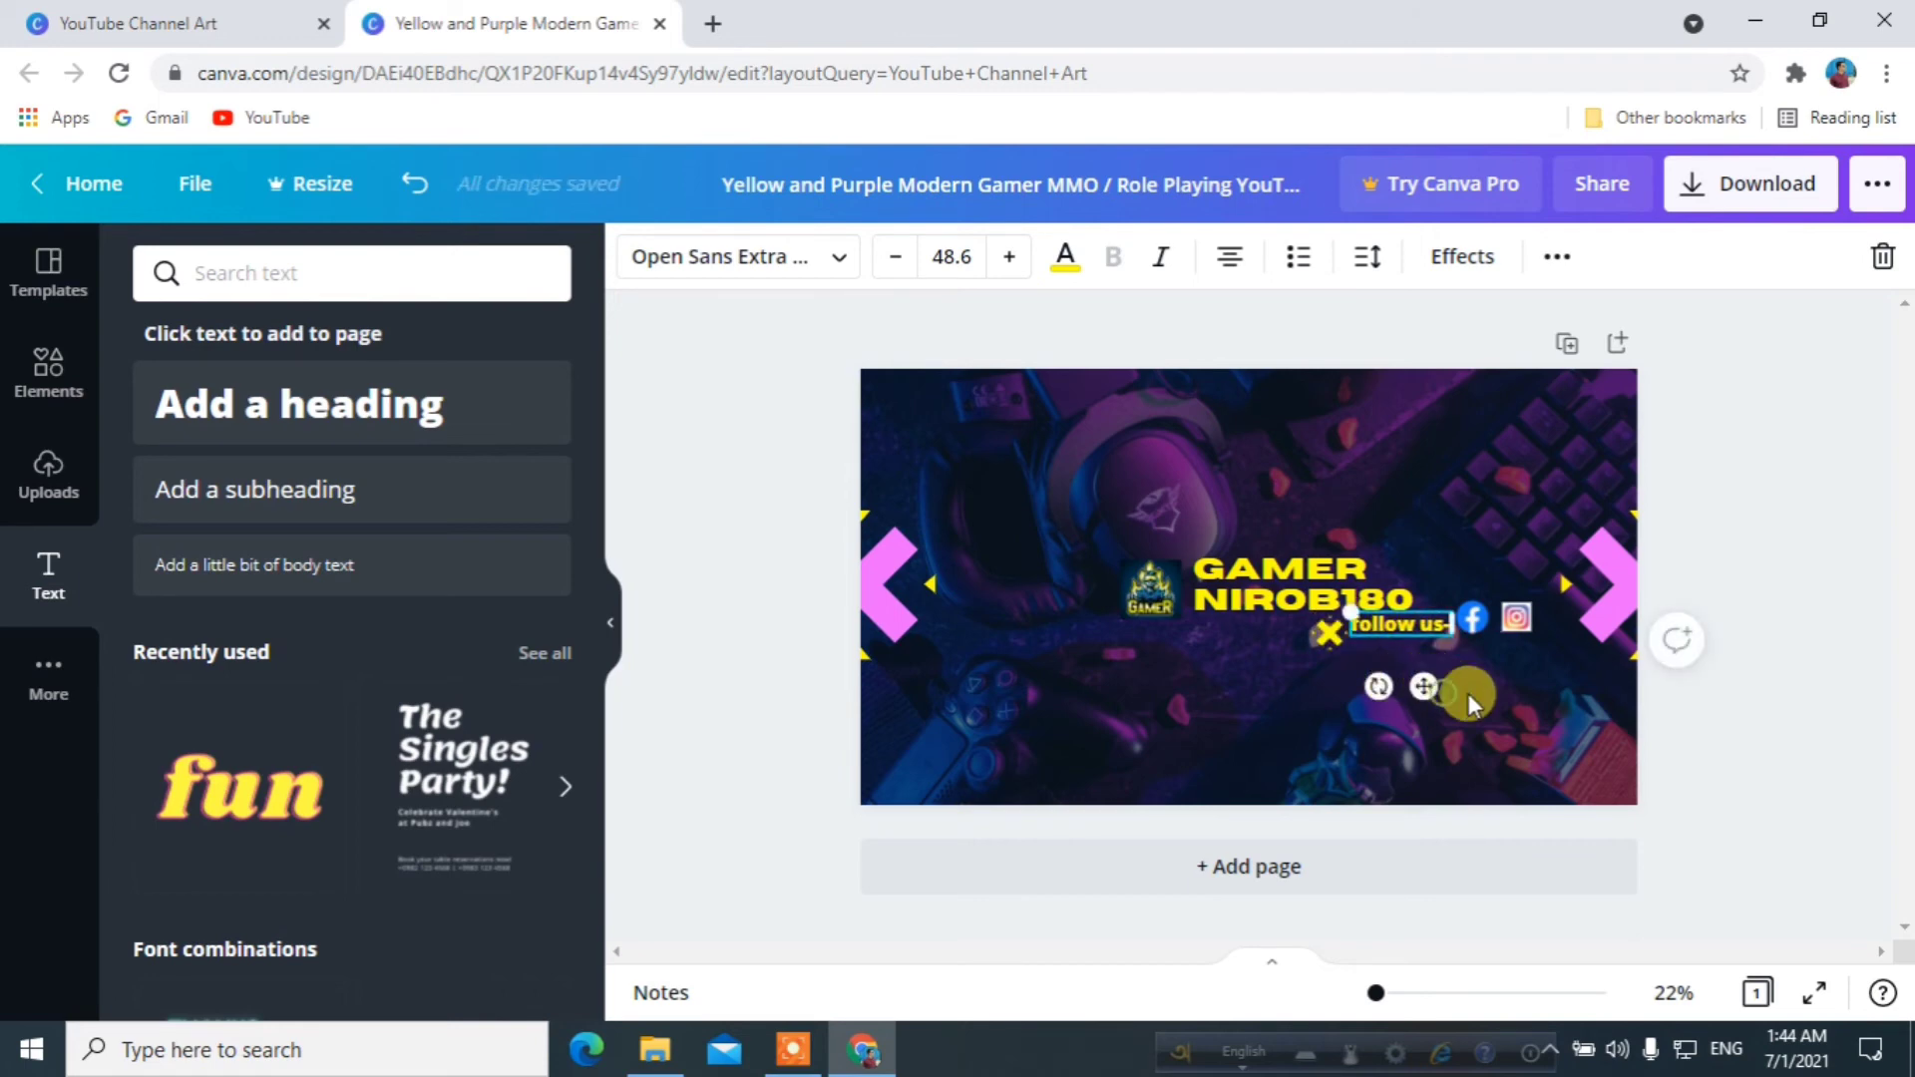
left_click(1315, 698)
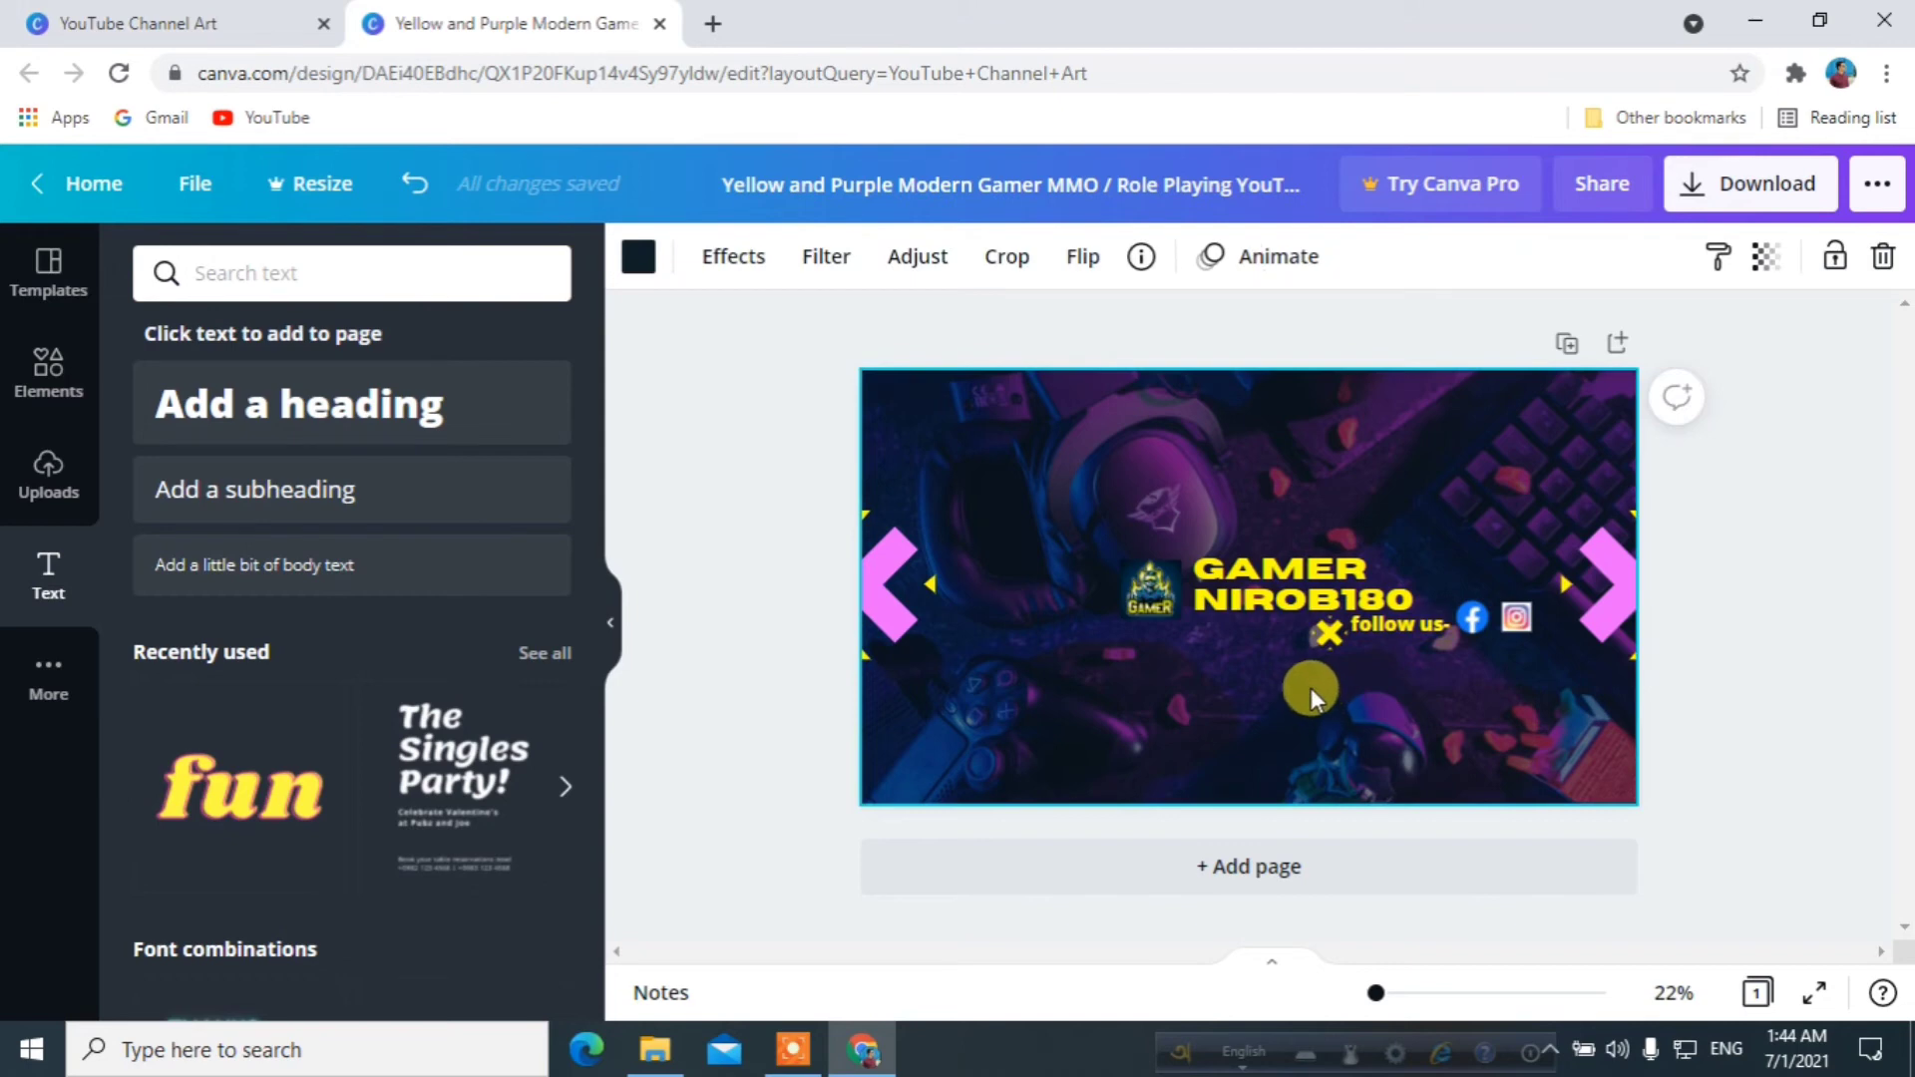
Fine-tune the position of the yellow X just before the "follow us-" text below the title.
left_click(1339, 636)
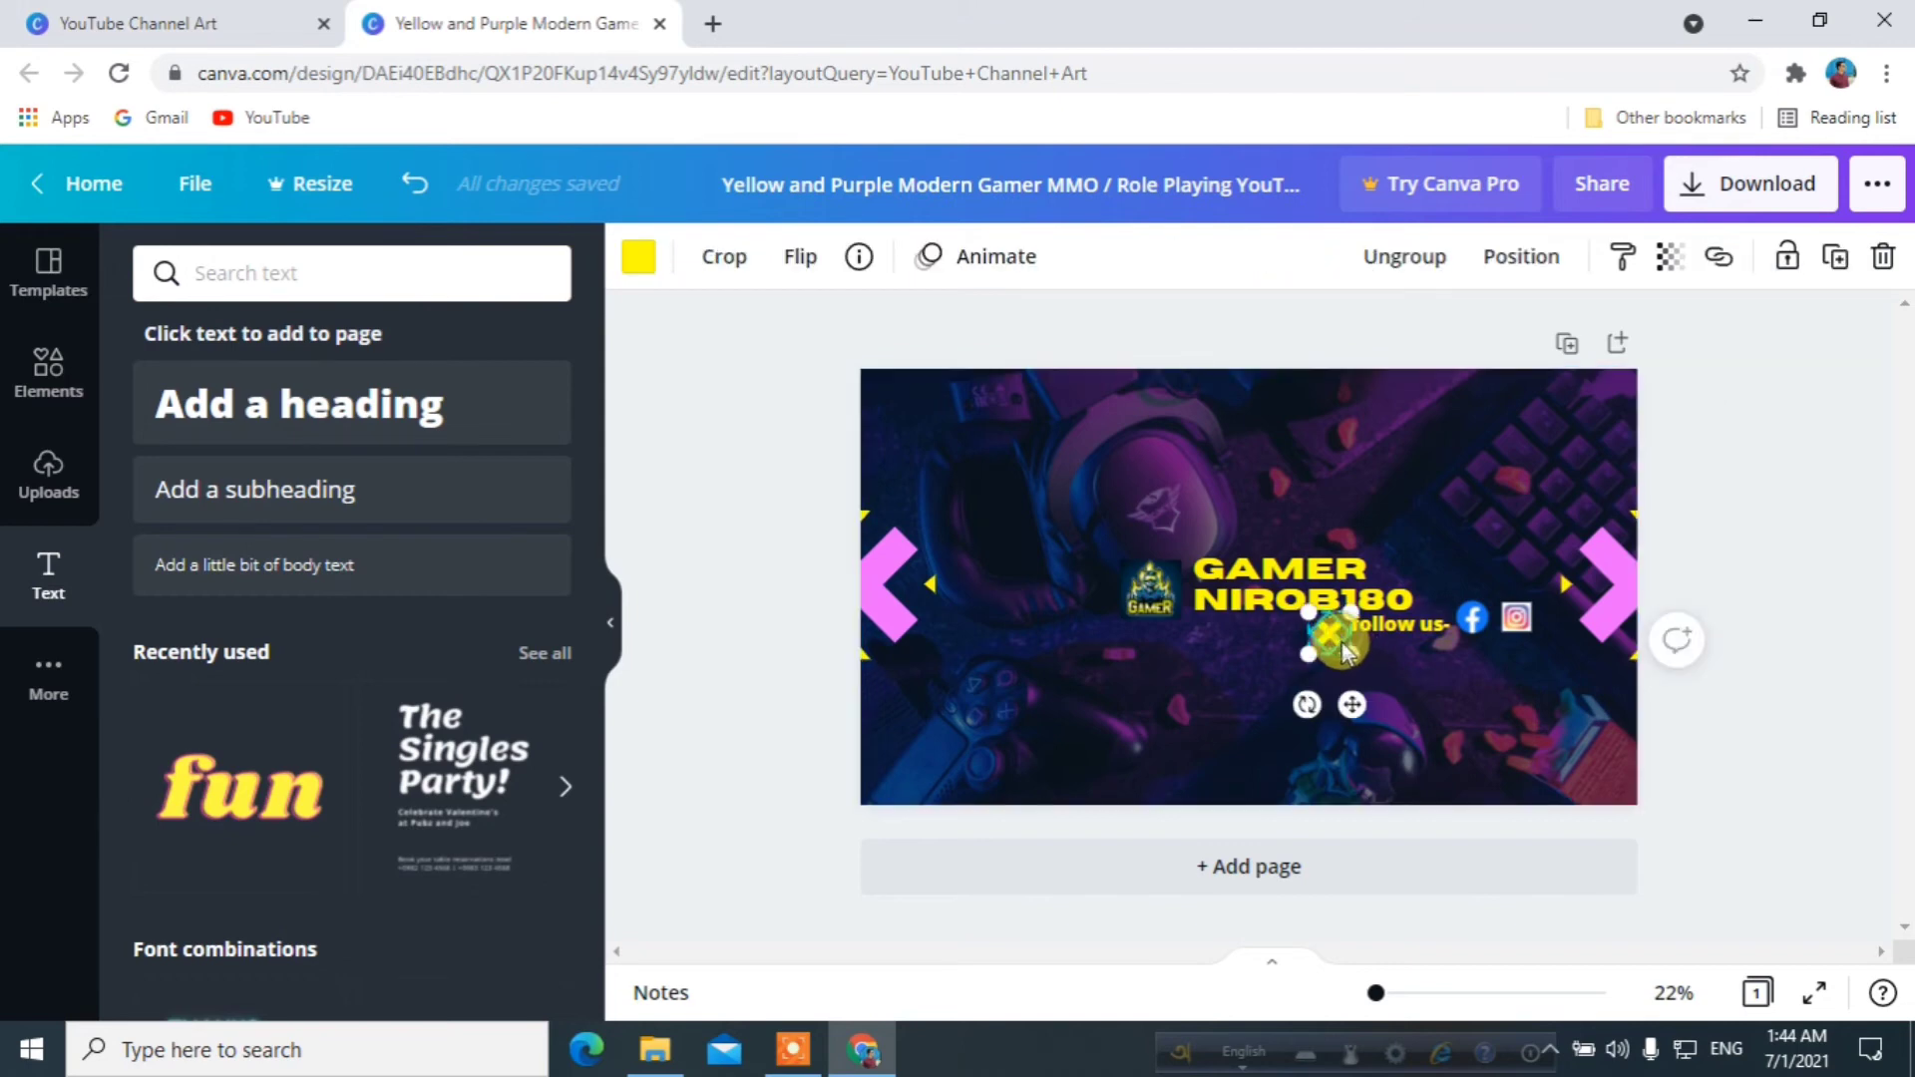
left_click_drag(1359, 659, 1328, 630)
left_click(1255, 673)
left_click(1415, 667)
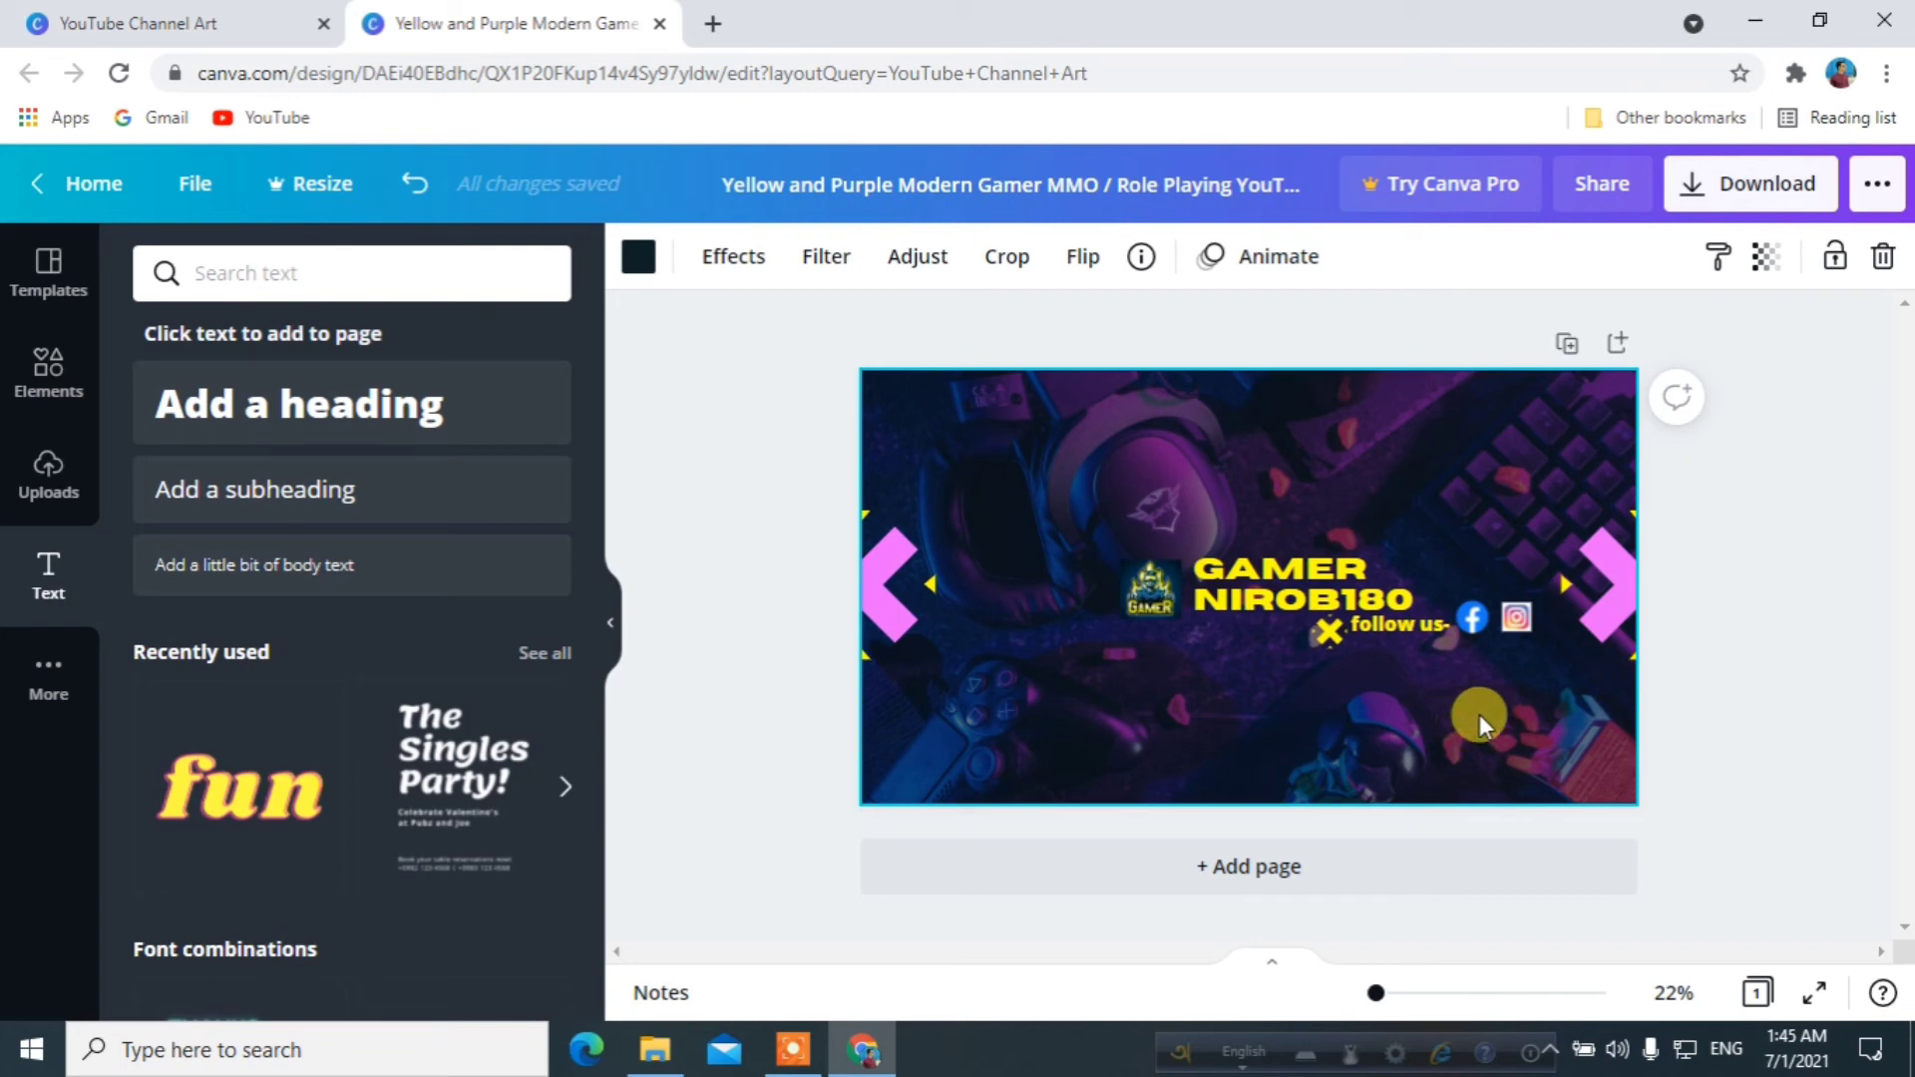
Move the Facebook and Instagram icons down slightly, keeping them level with each other beside the "follow us-" text.
left_click(1469, 619)
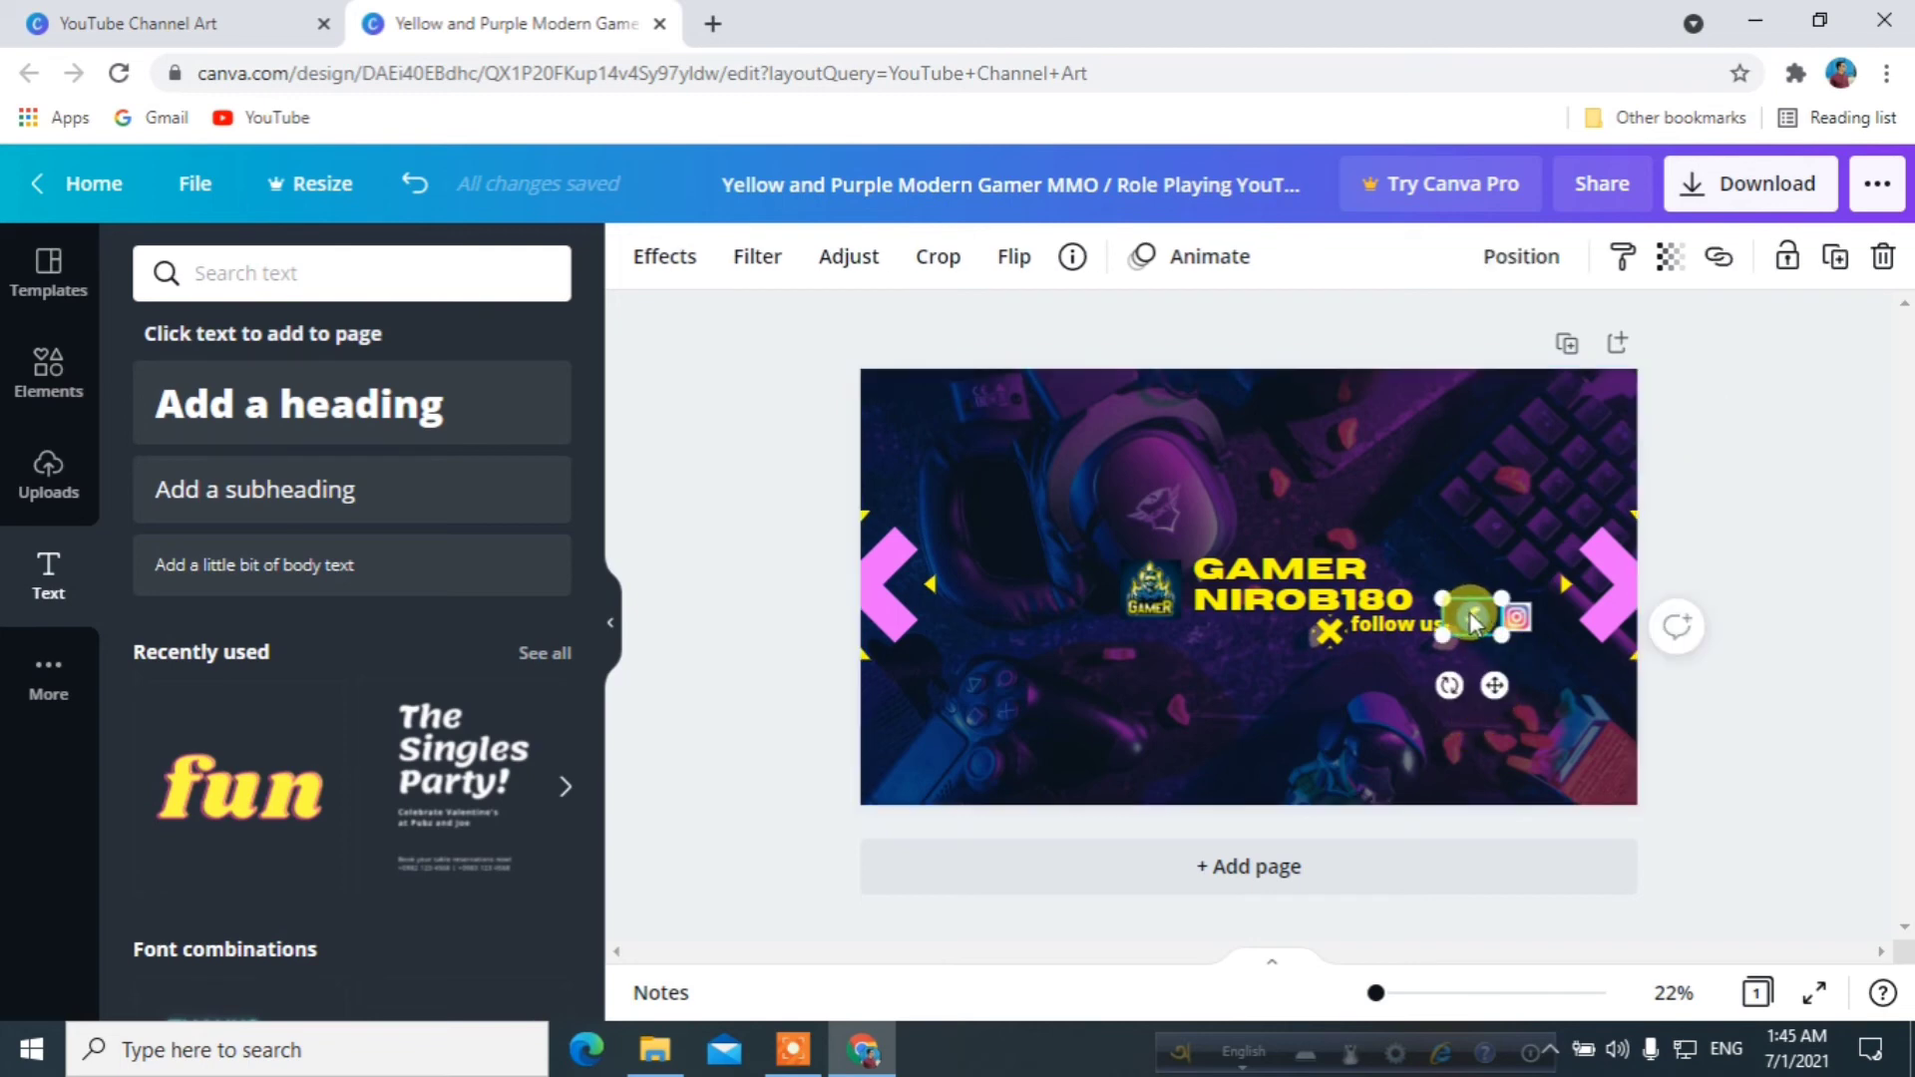
left_click_drag(1469, 619, 1471, 625)
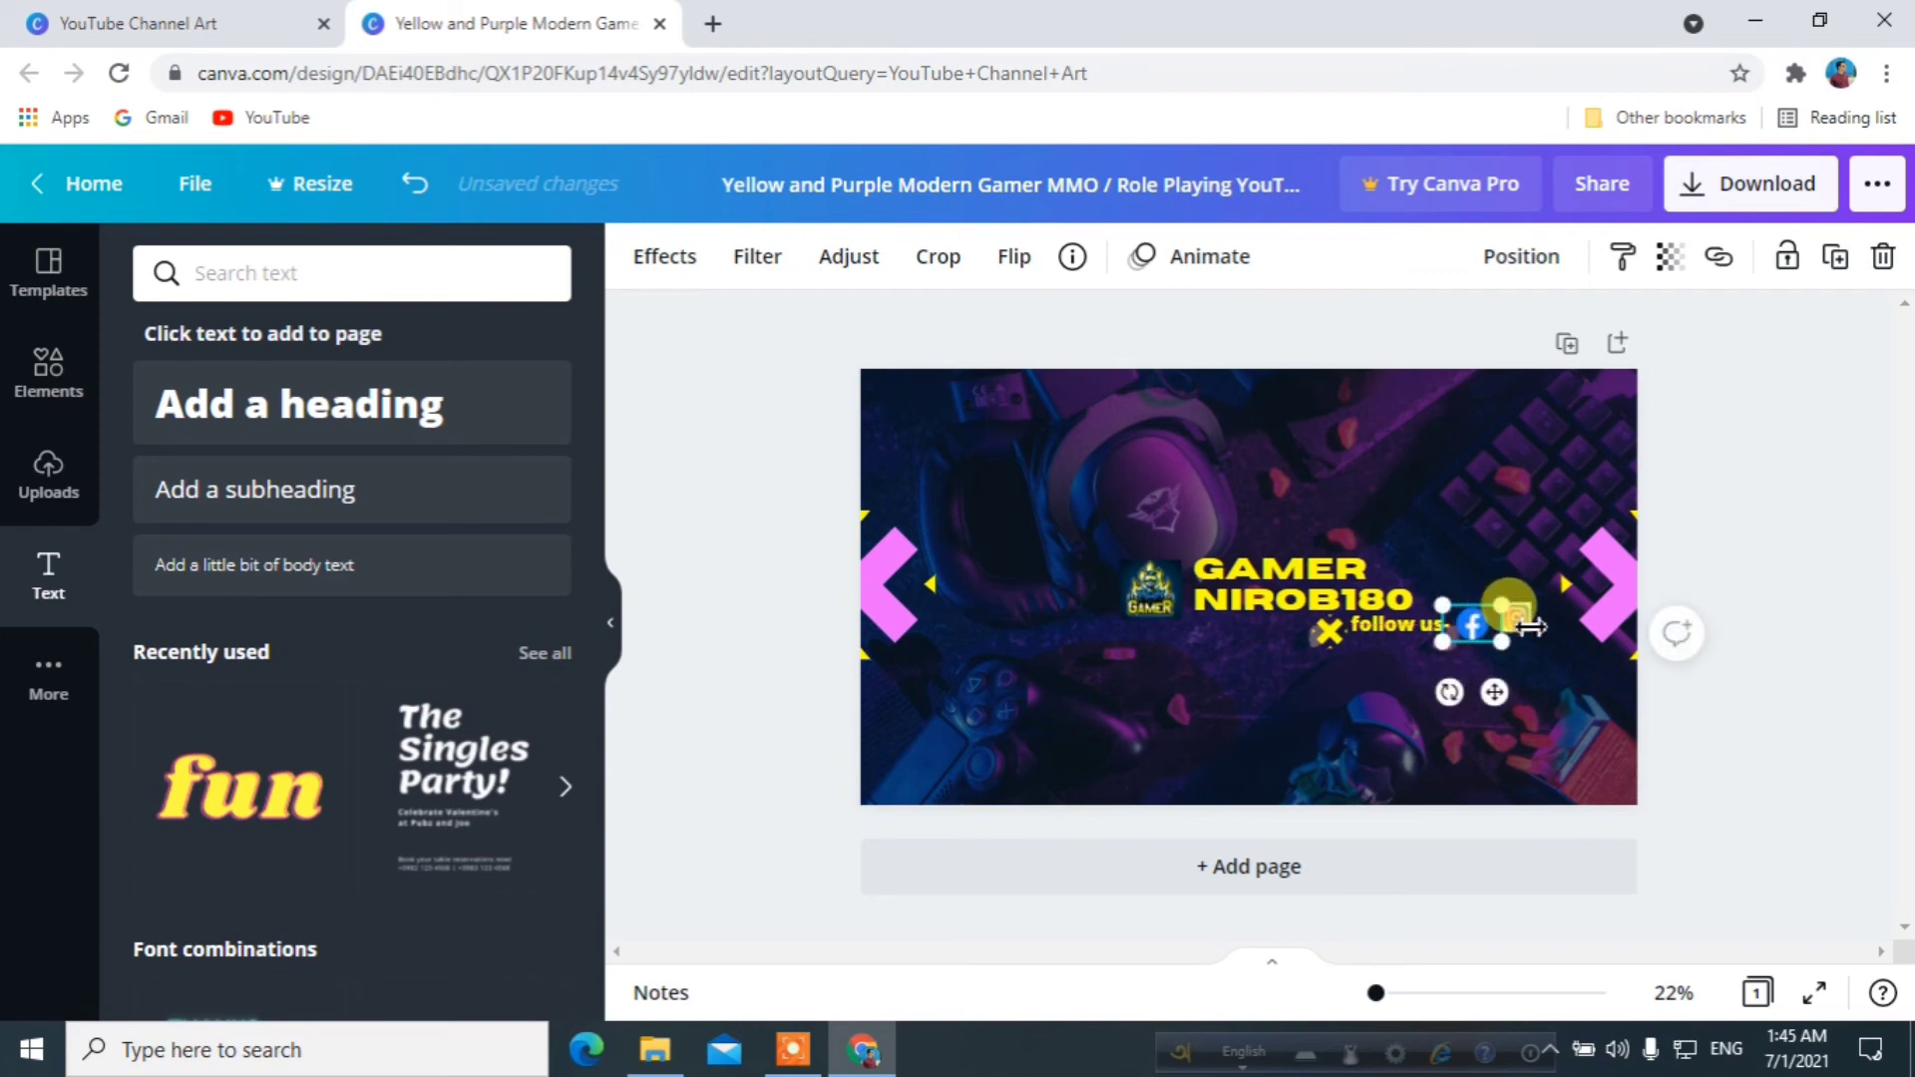
left_click(1546, 653)
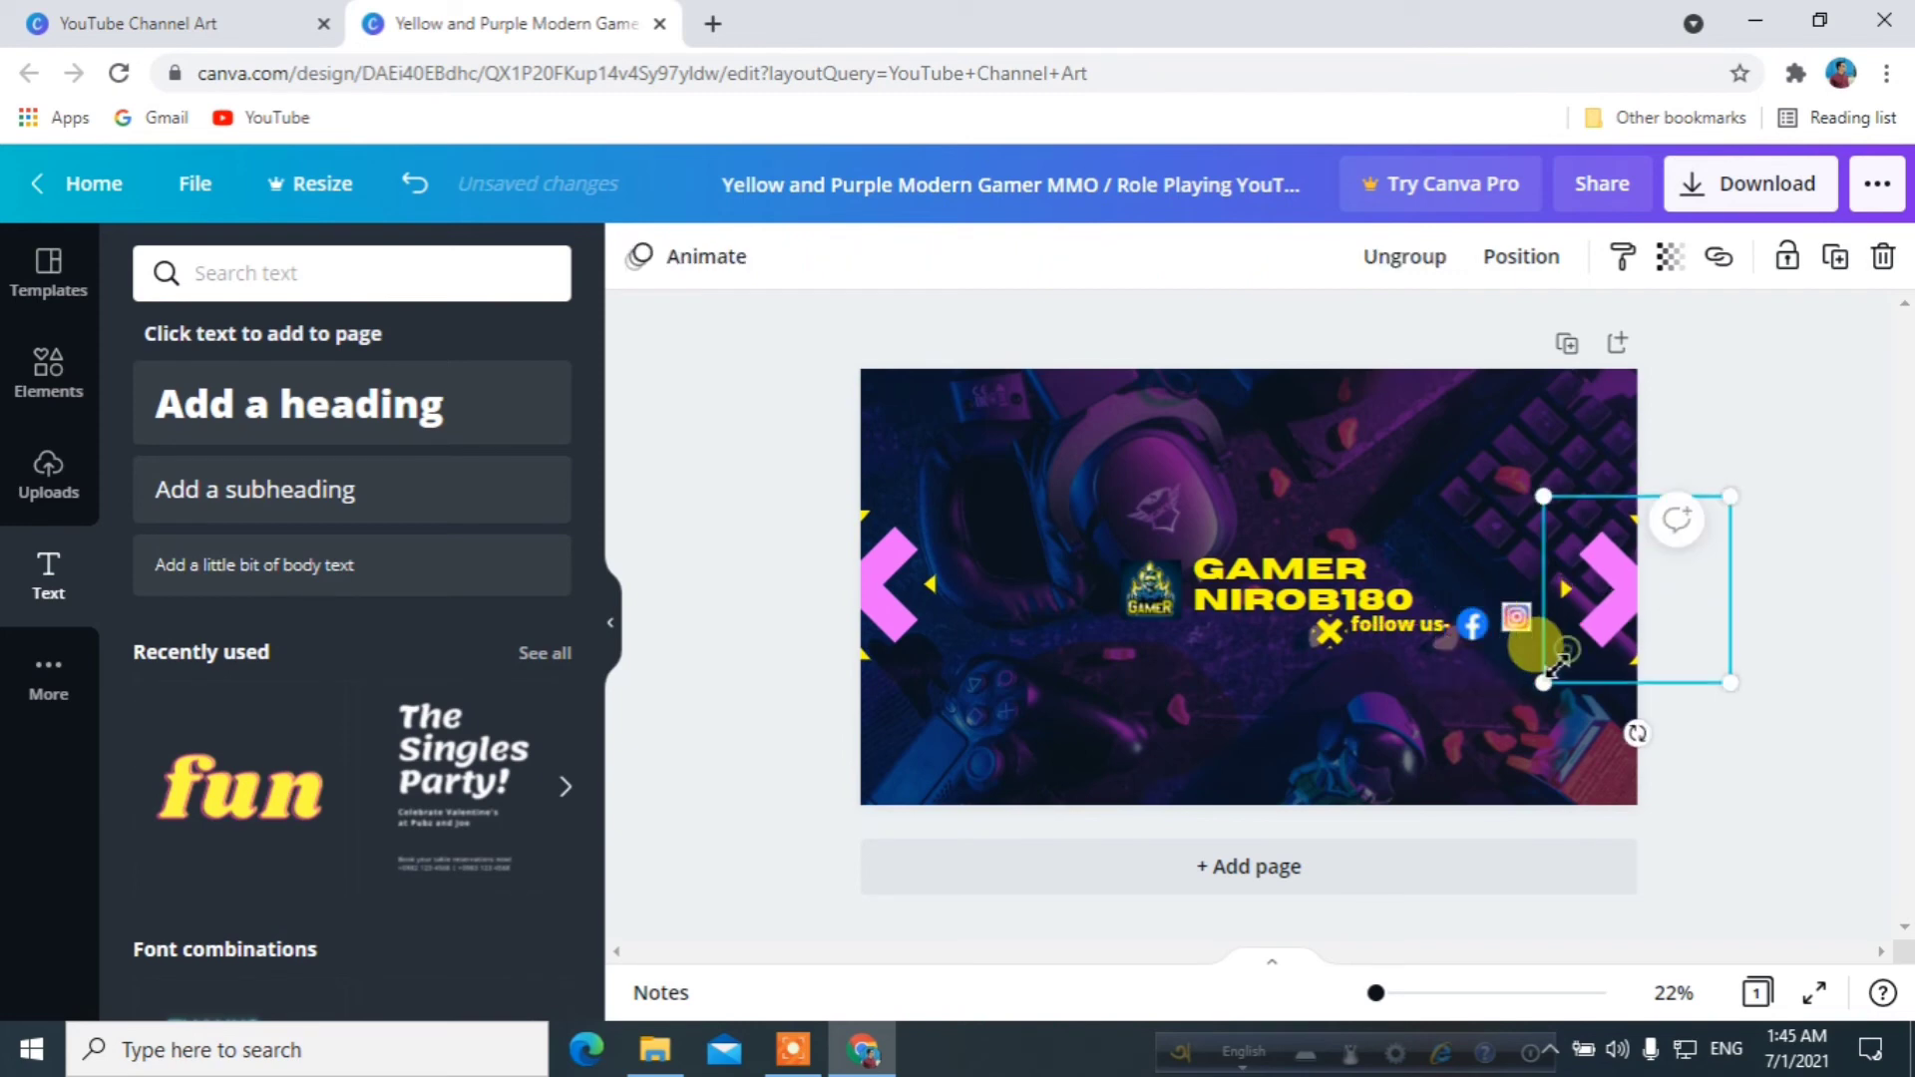
left_click(1515, 647)
mouse_move(1518, 626)
left_mouse_down()
mouse_move(1531, 686)
mouse_move(1516, 624)
left_mouse_up()
left_click(1421, 698)
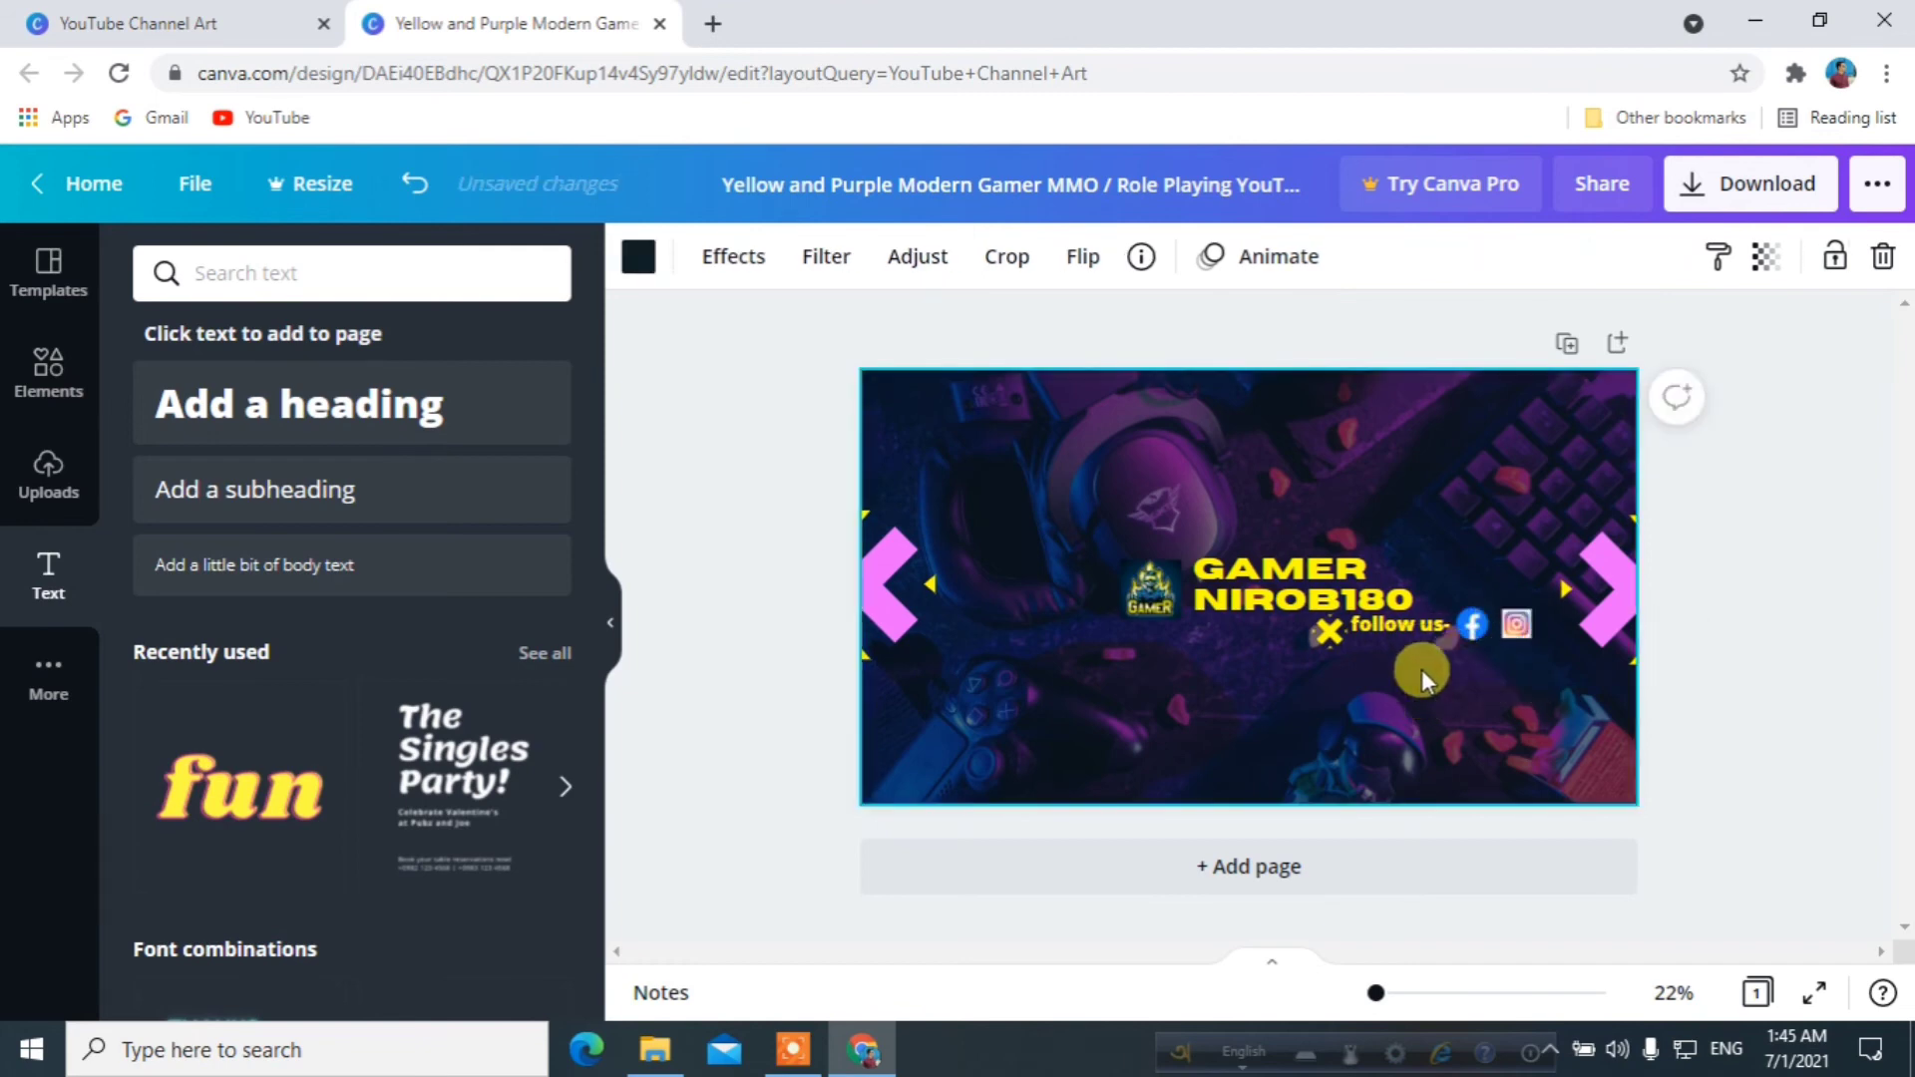
Lower the "follow us-" text slightly to line it up with the yellow X.
left_click(1396, 624)
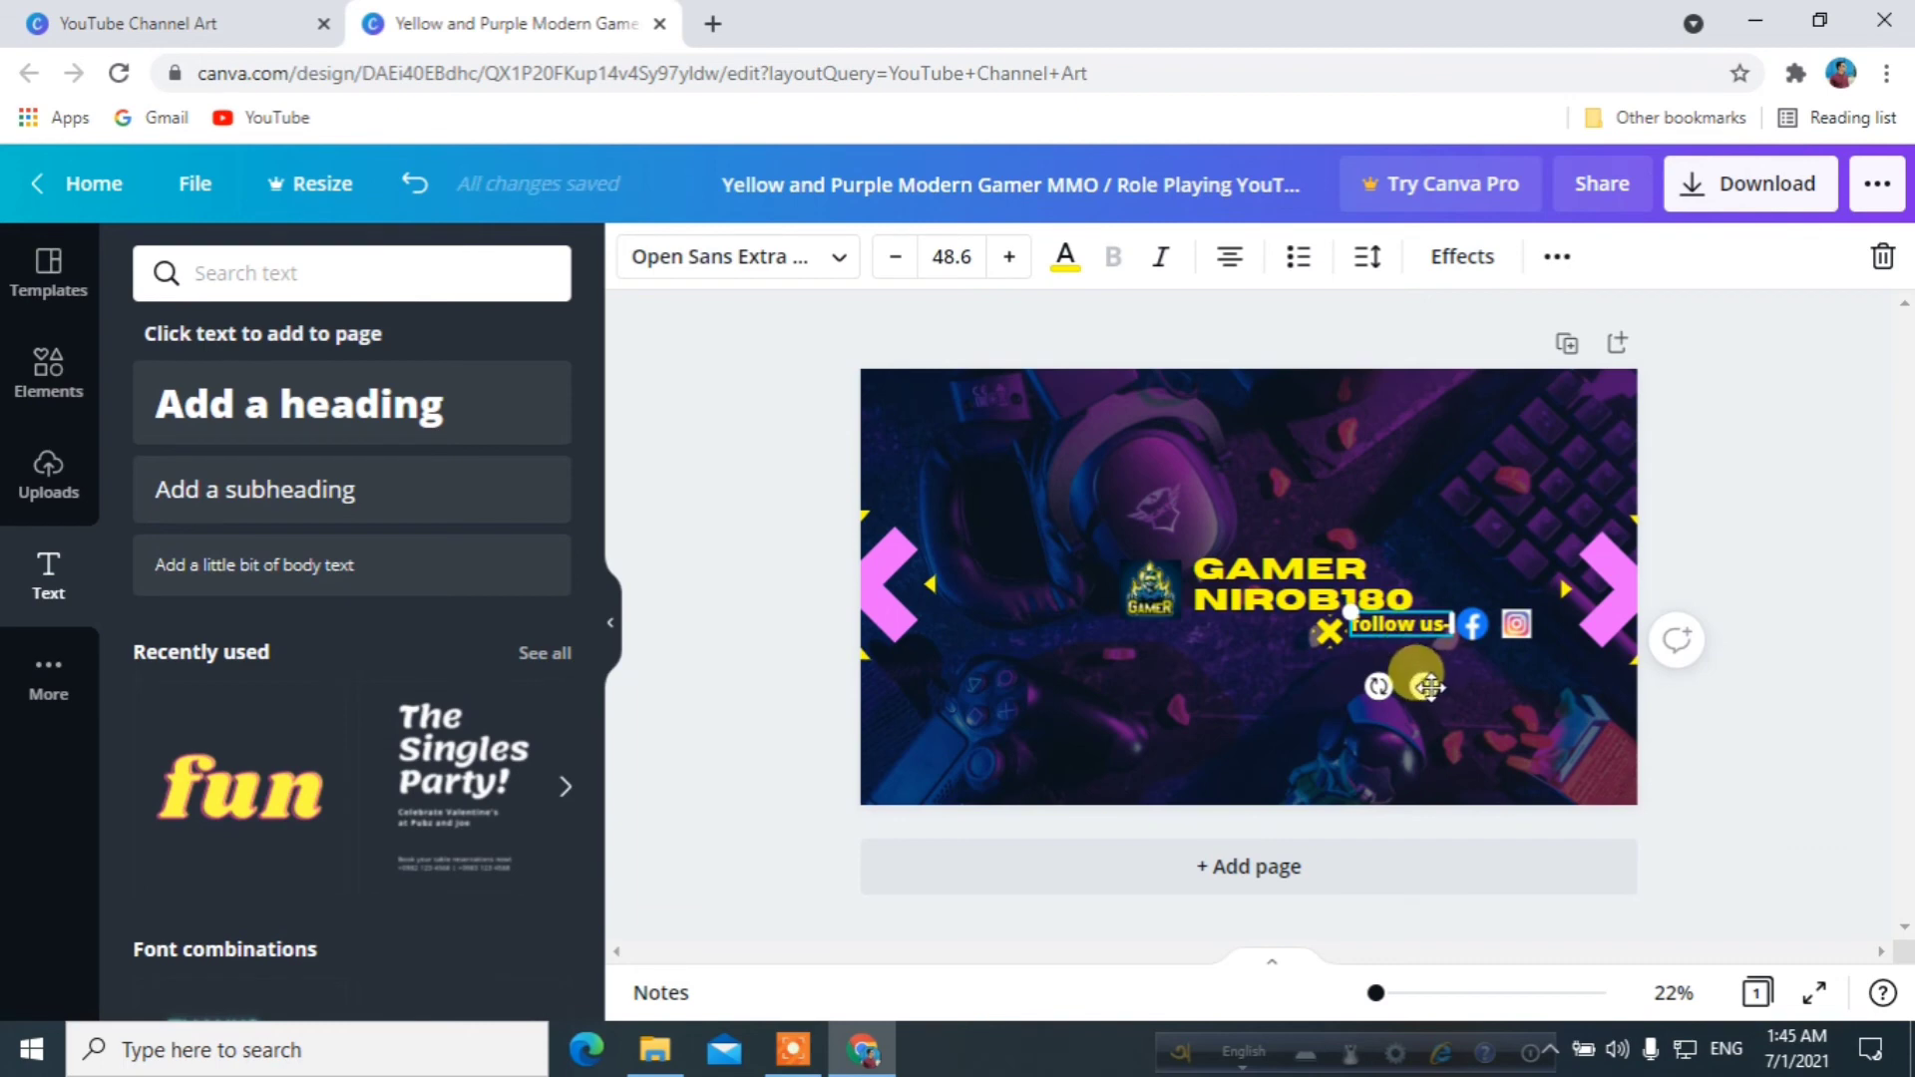
left_click_drag(1429, 686, 1432, 693)
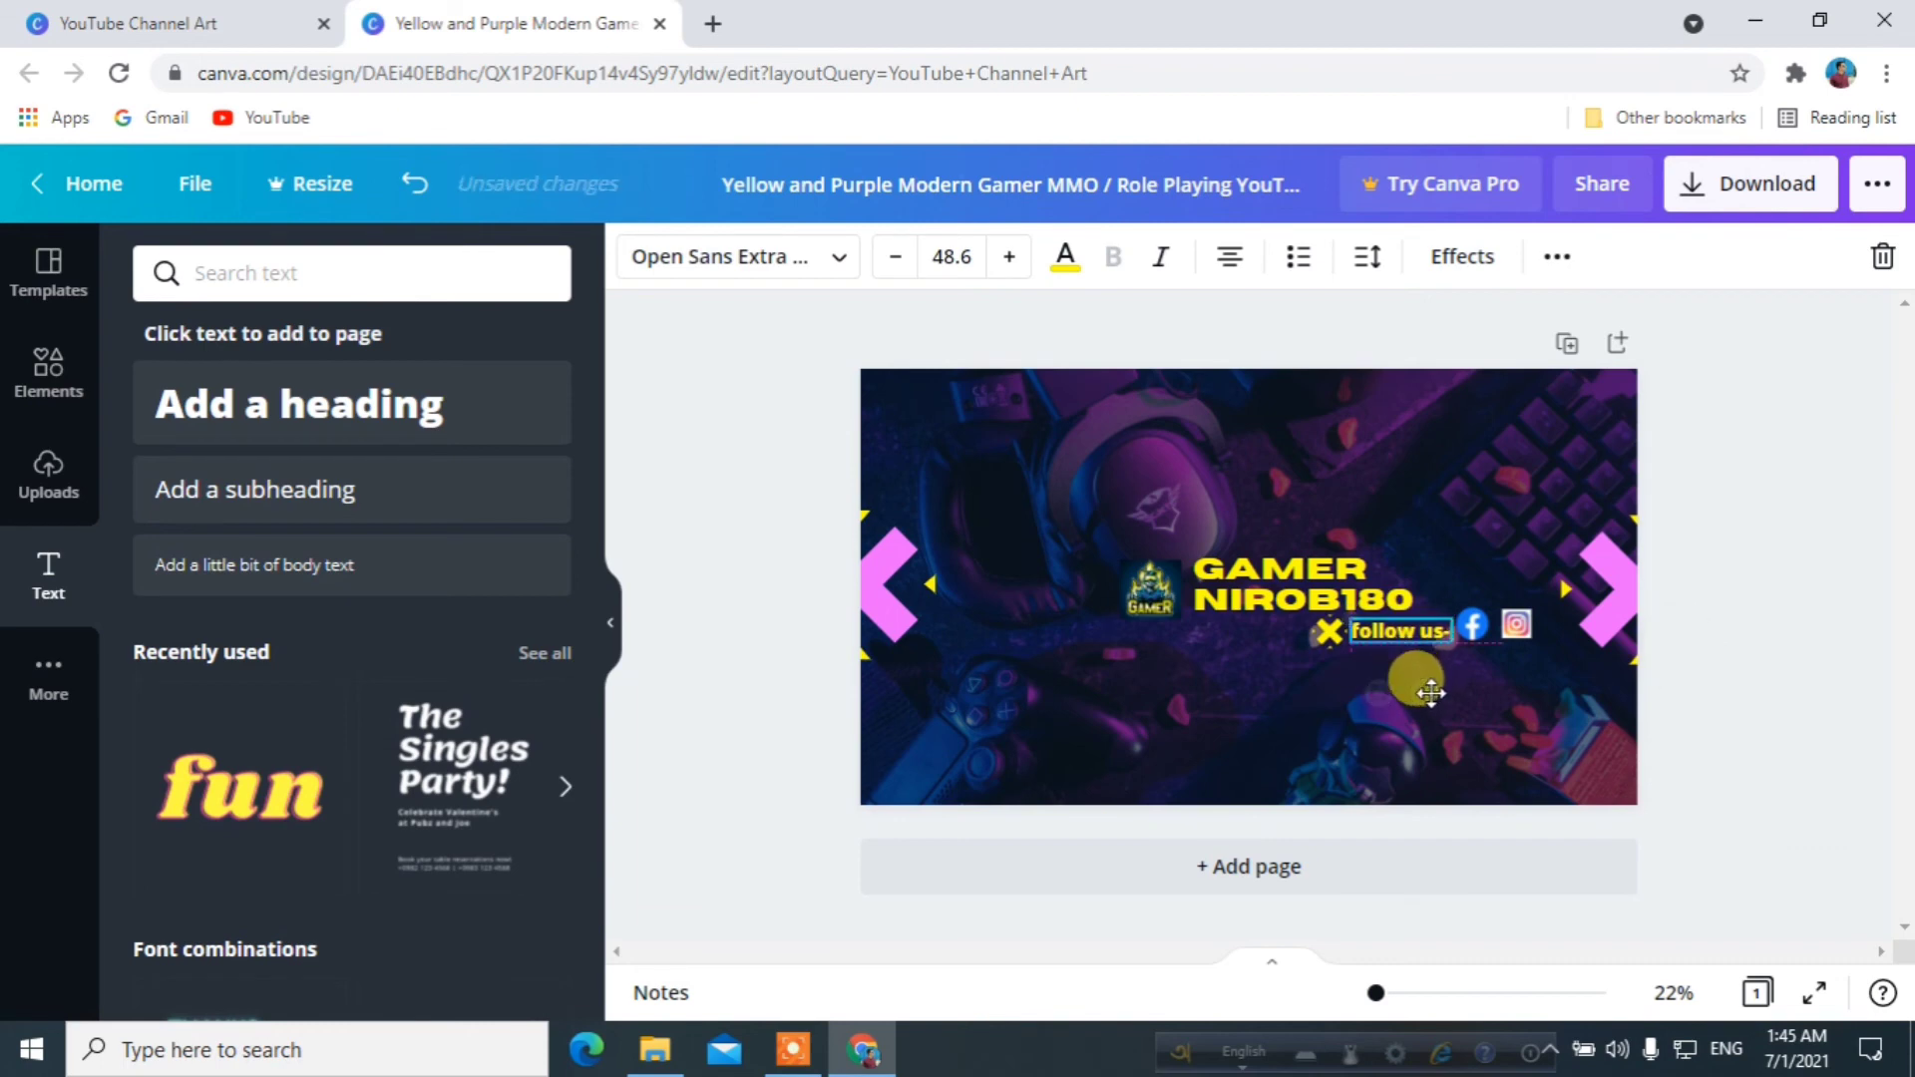
left_click(1494, 703)
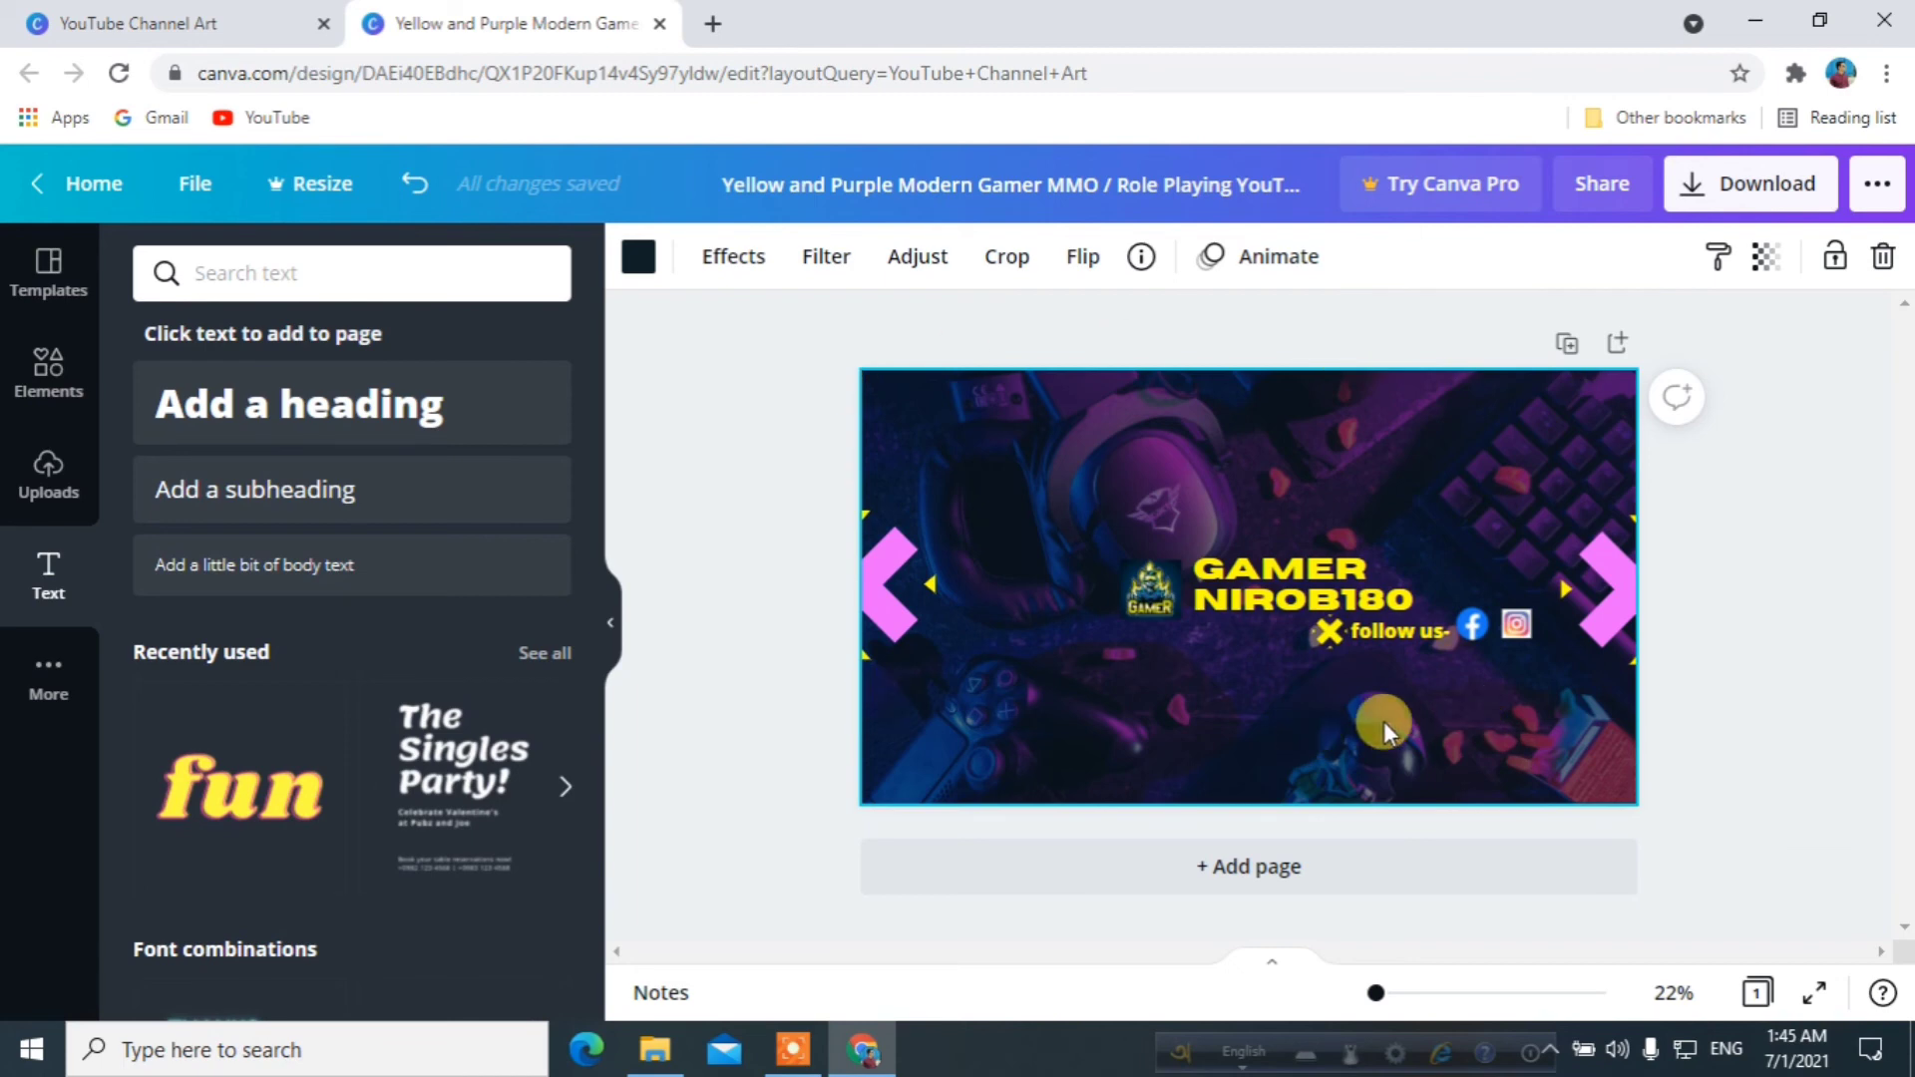
Download the banner as a PNG at 2560 × 1440 px and dismiss the sharing dialog and the browser's download bar.
left_click(1770, 185)
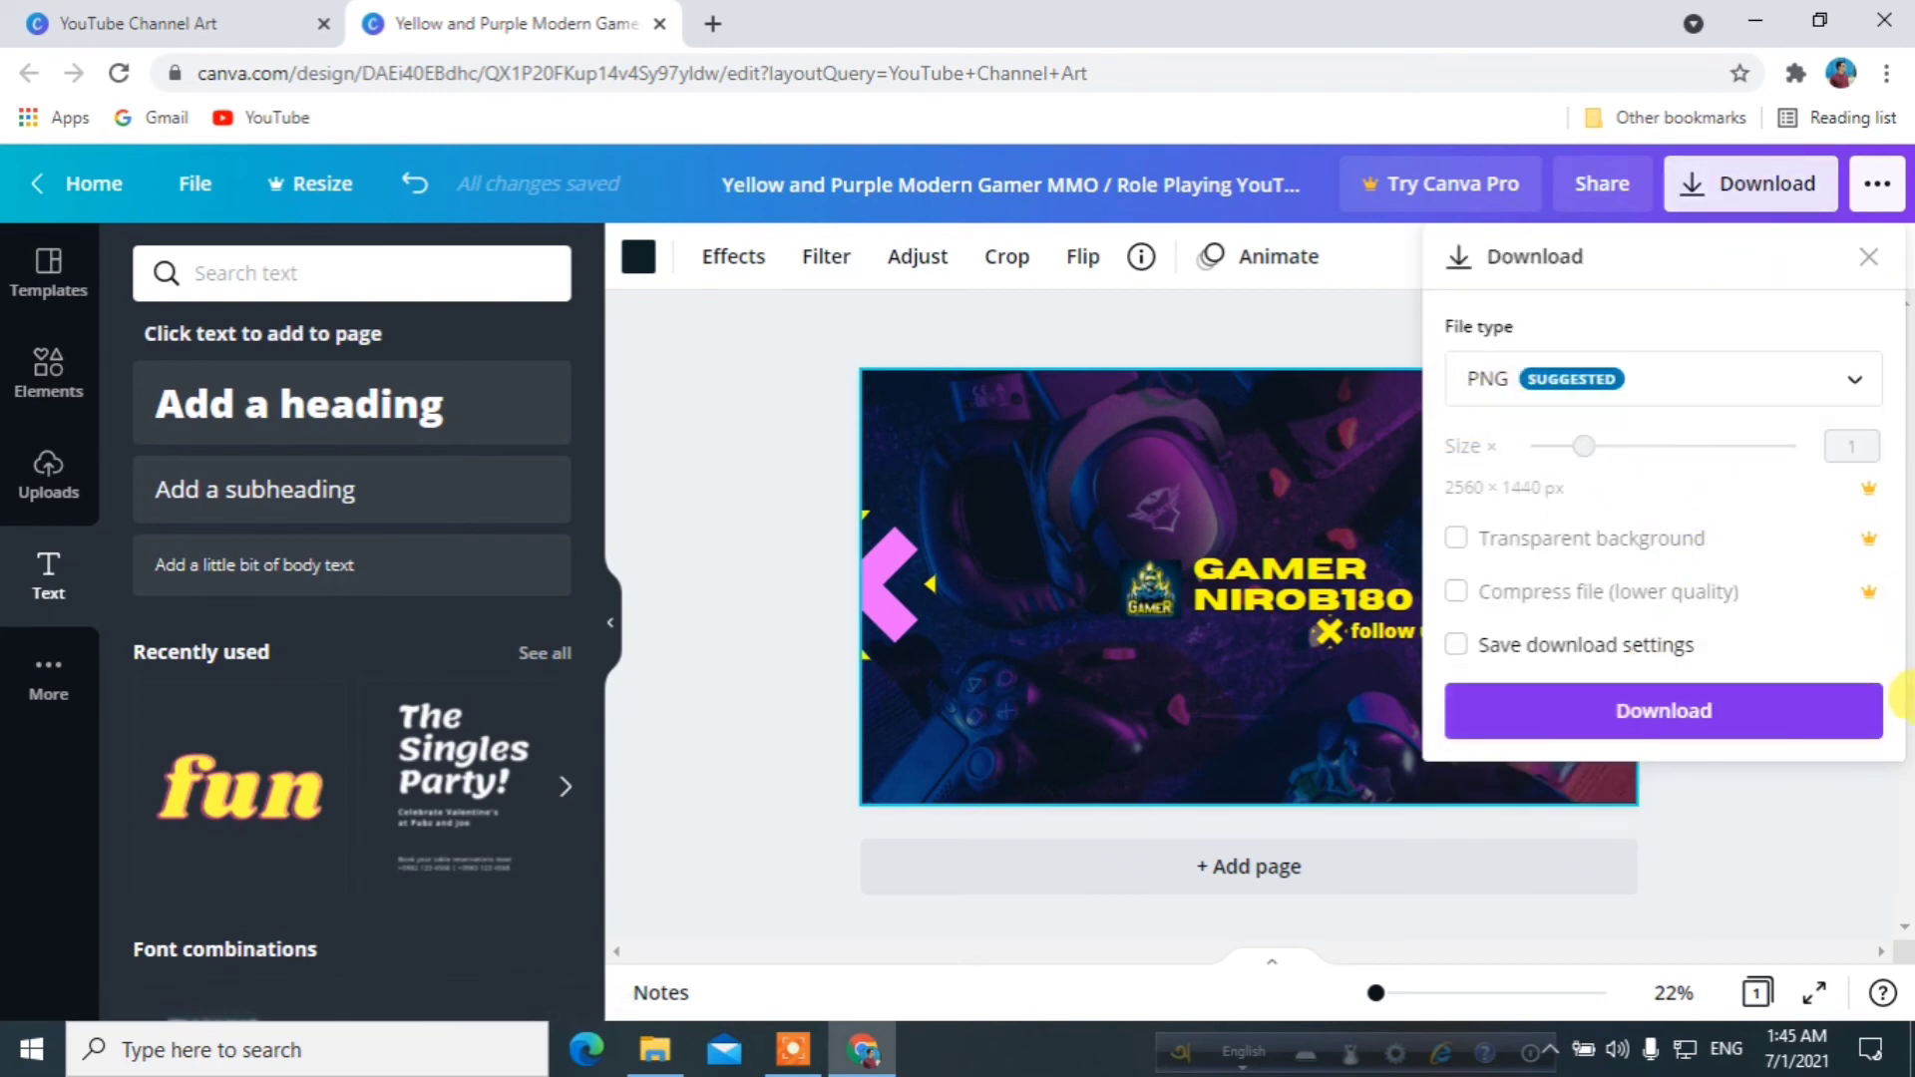
left_click(1678, 712)
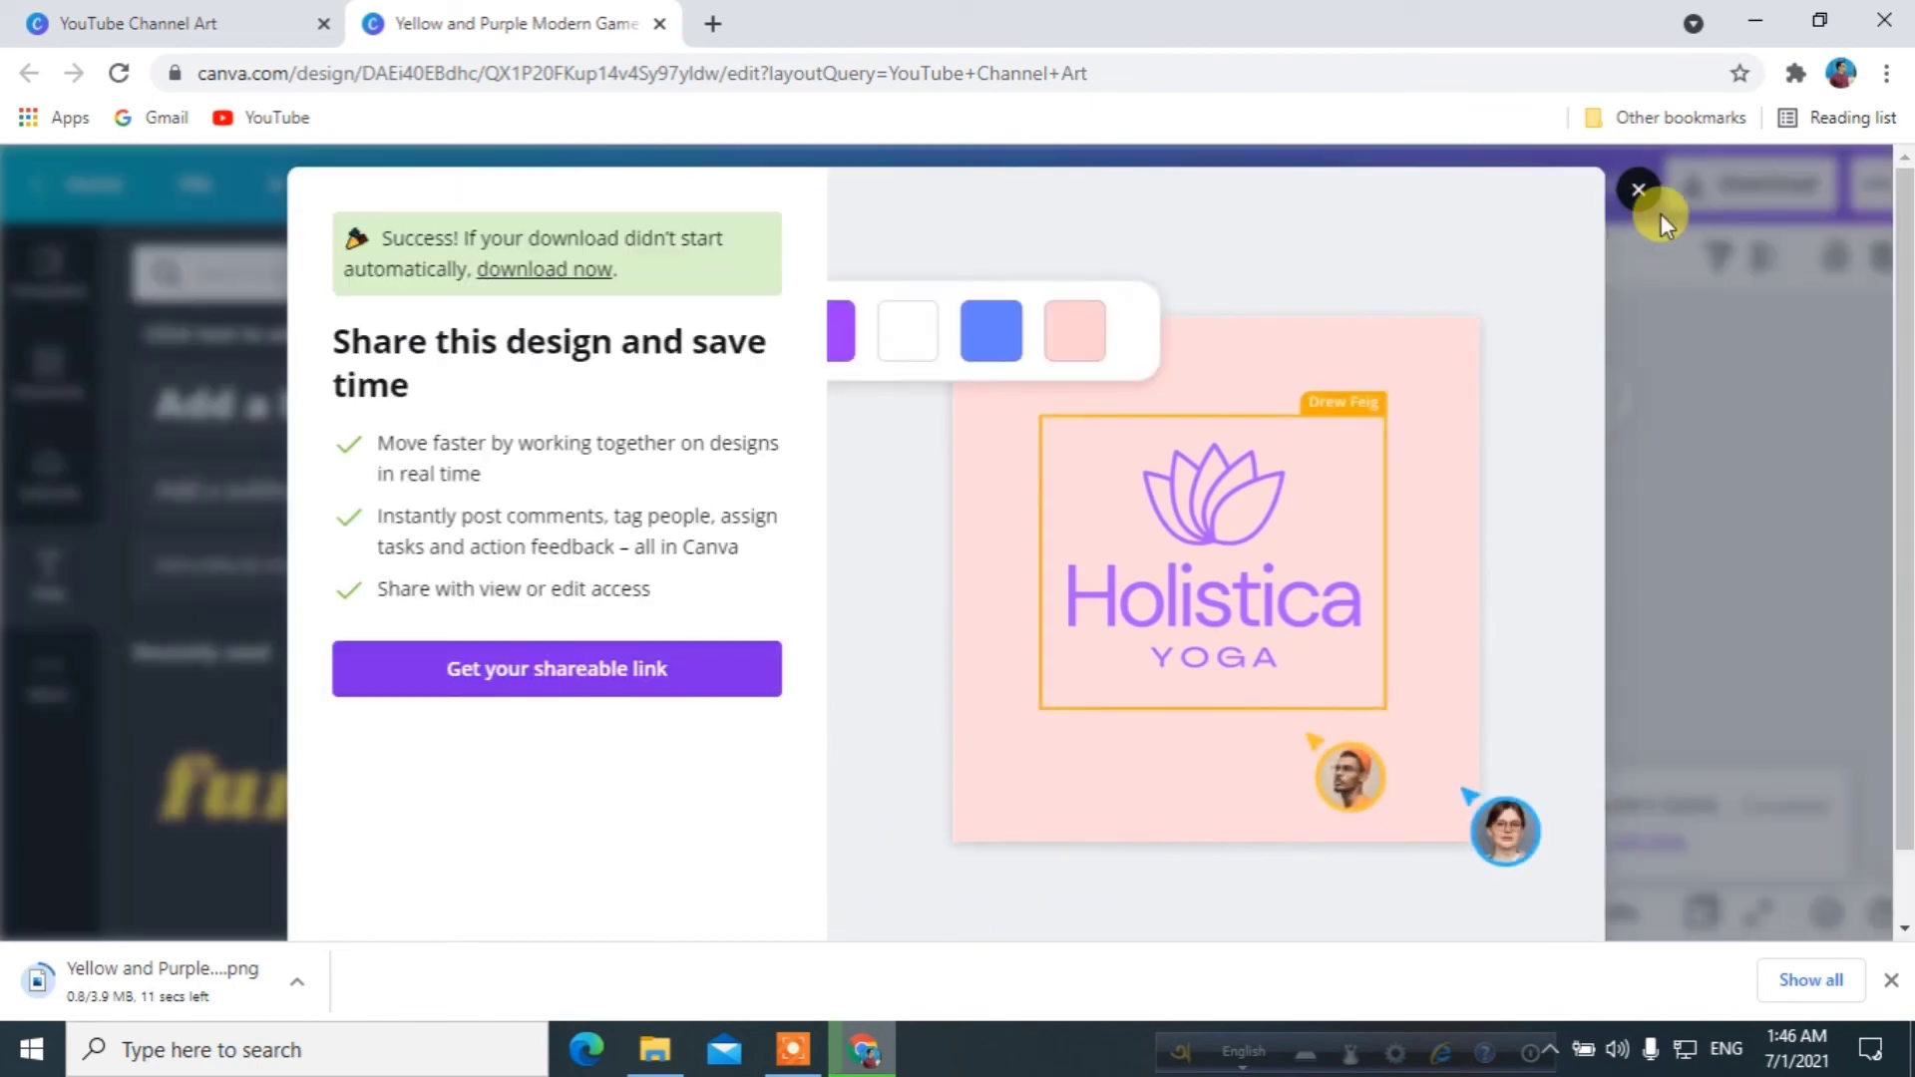
left_click(1638, 189)
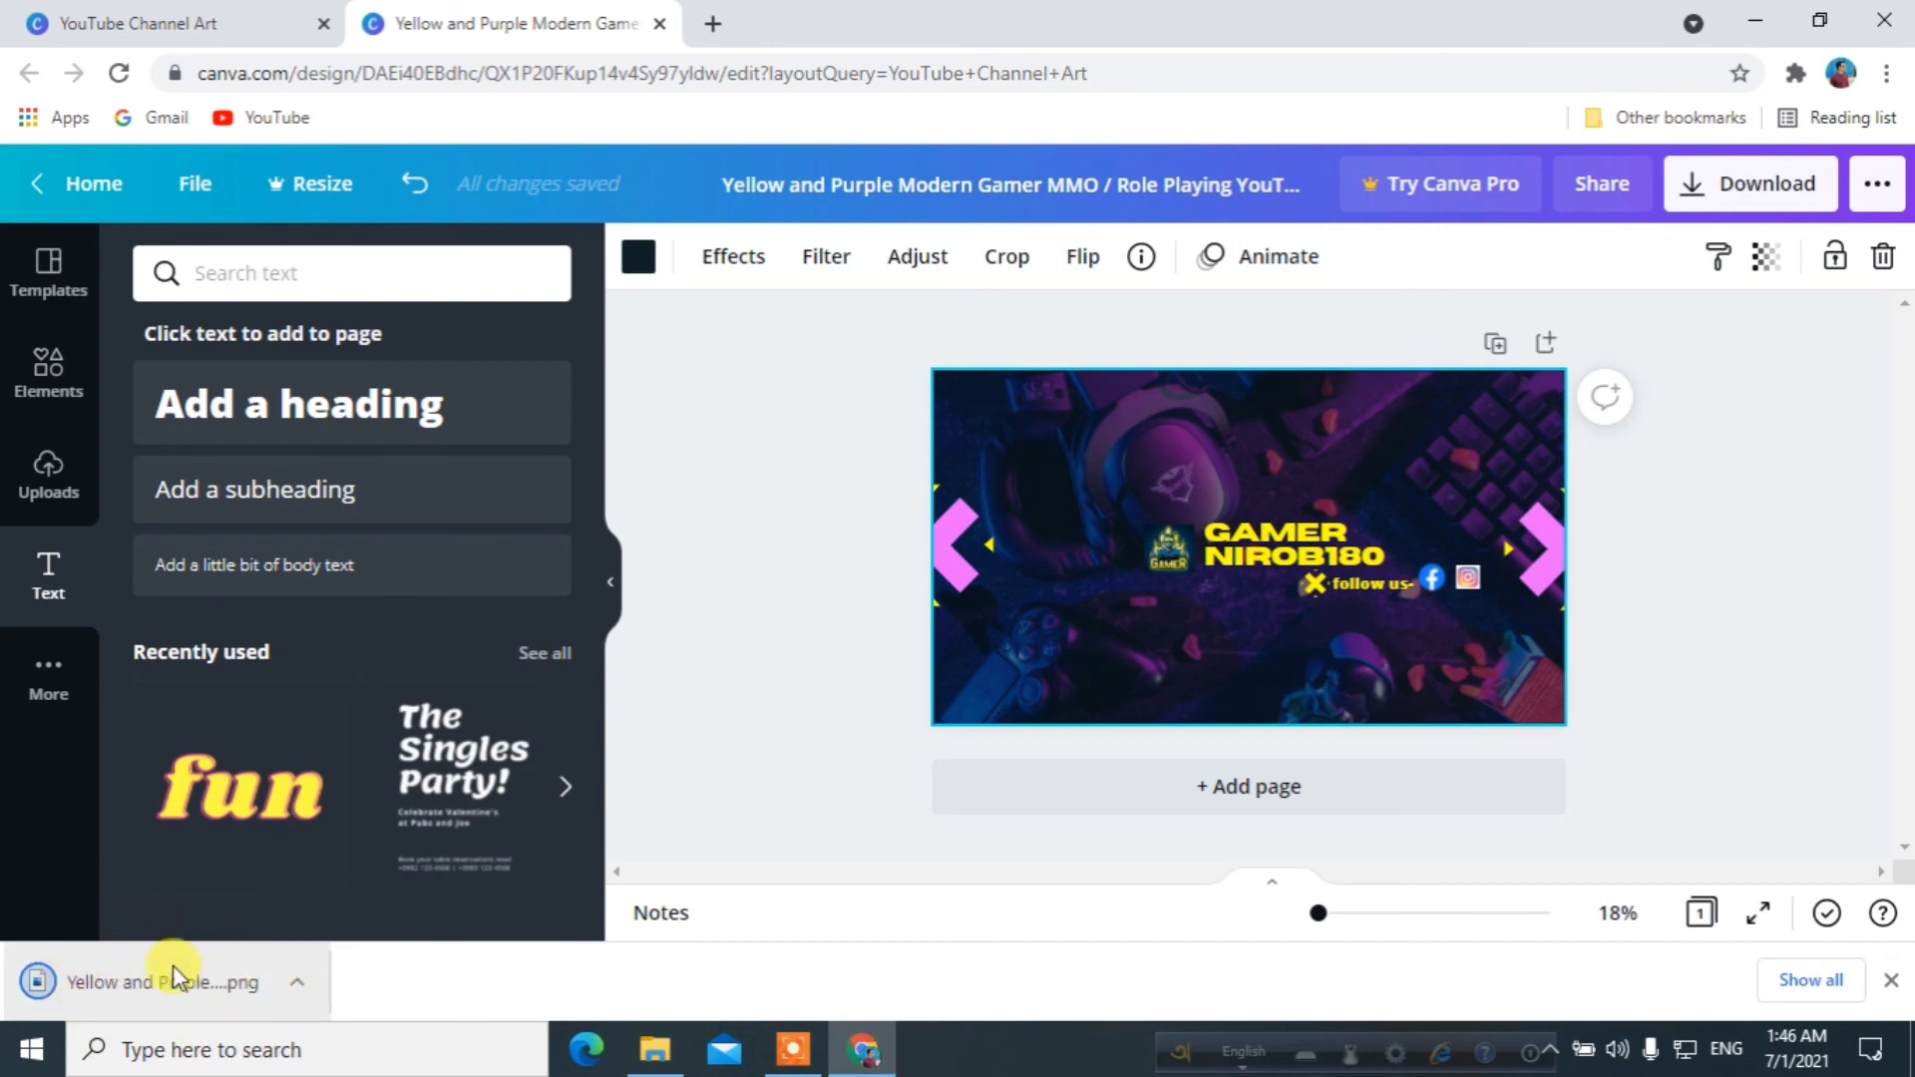
left_click(262, 988)
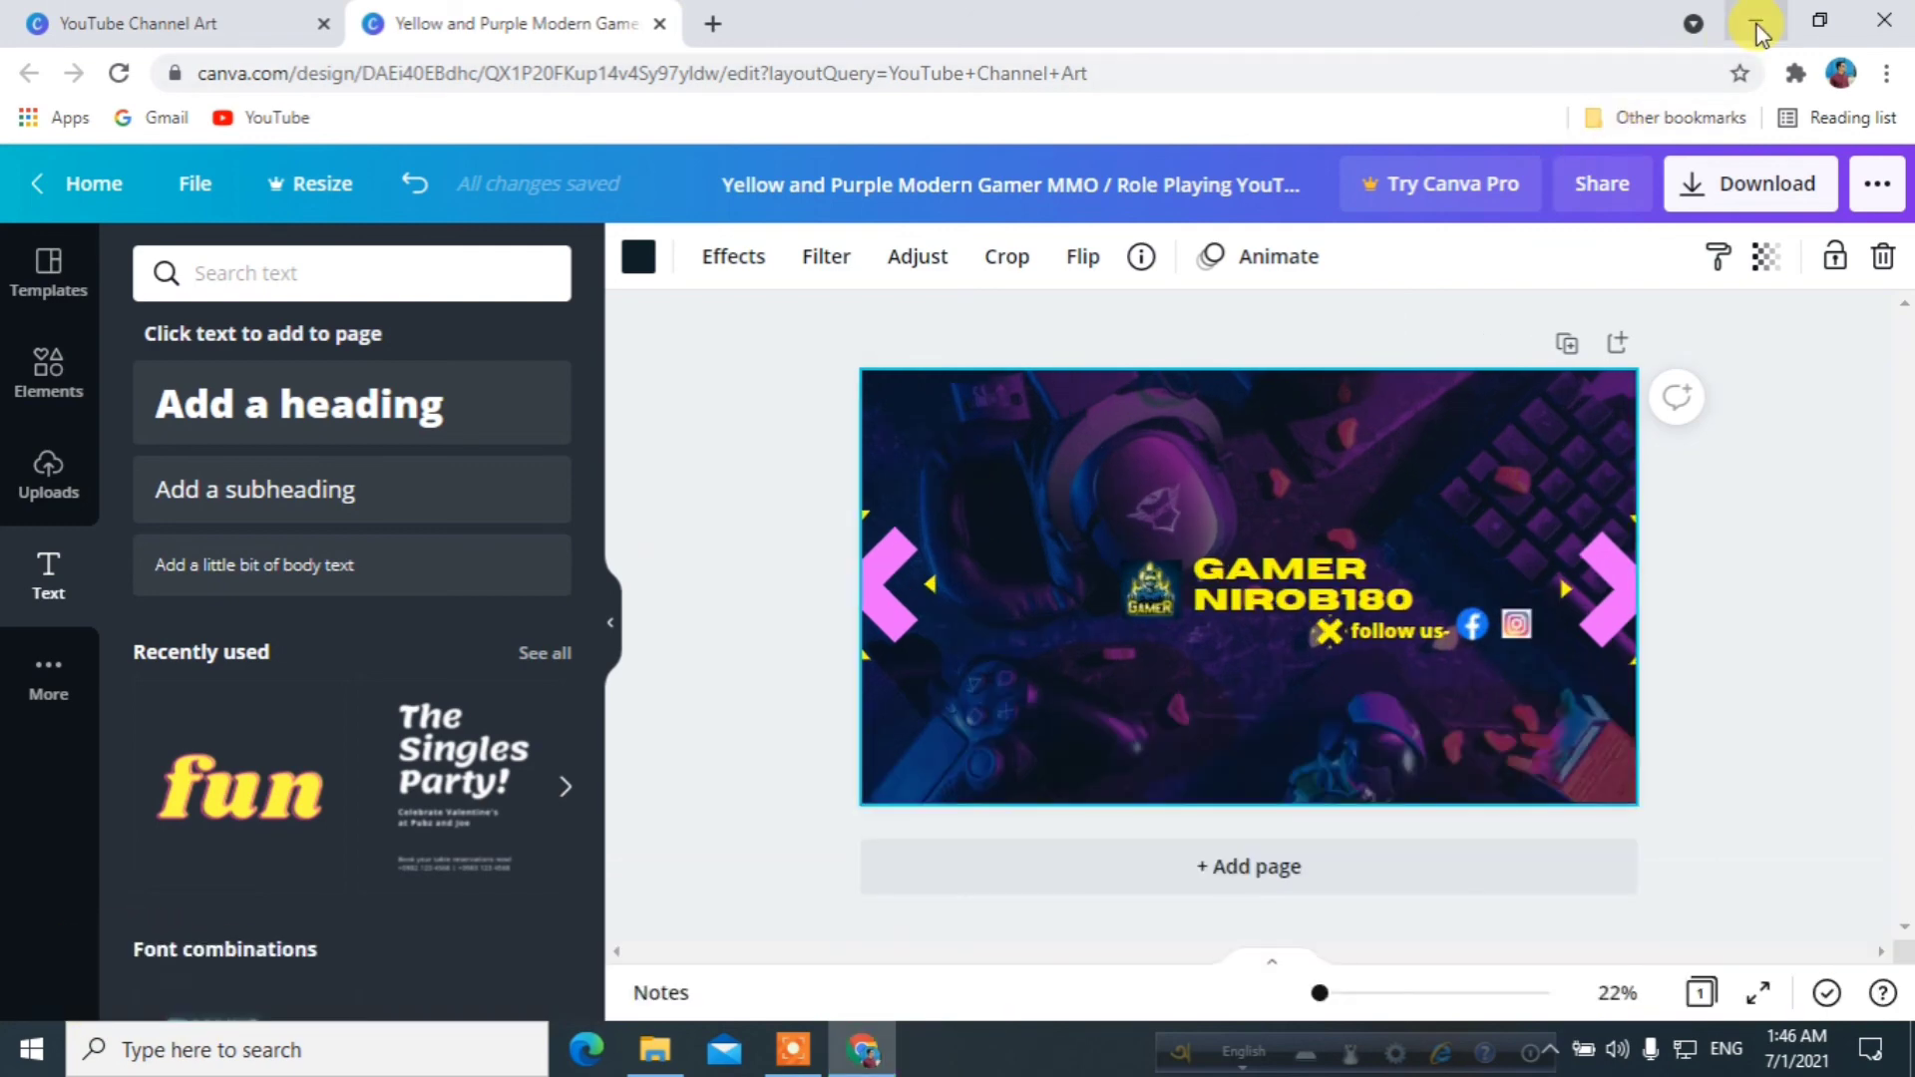
Minimize the browser and open the Downloads folder in File Explorer.
left_click(1758, 33)
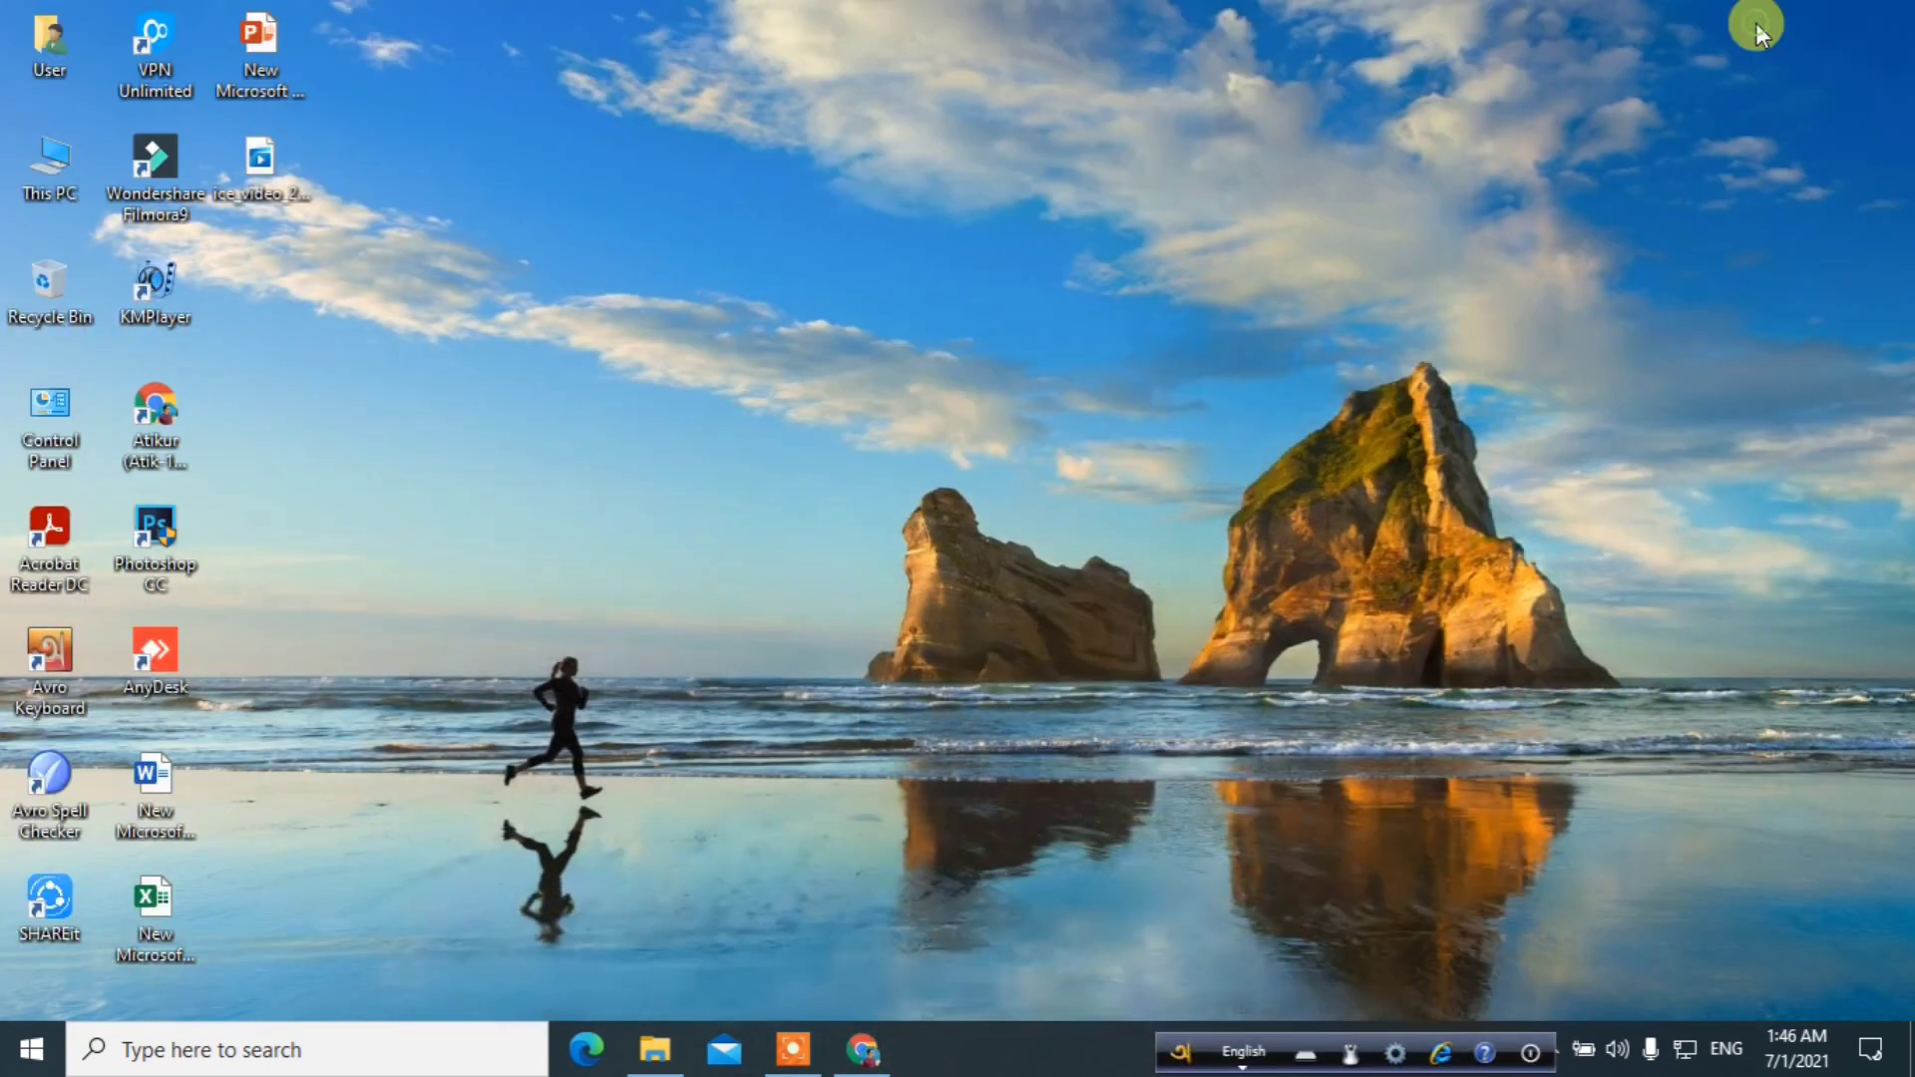
double_click(35, 180)
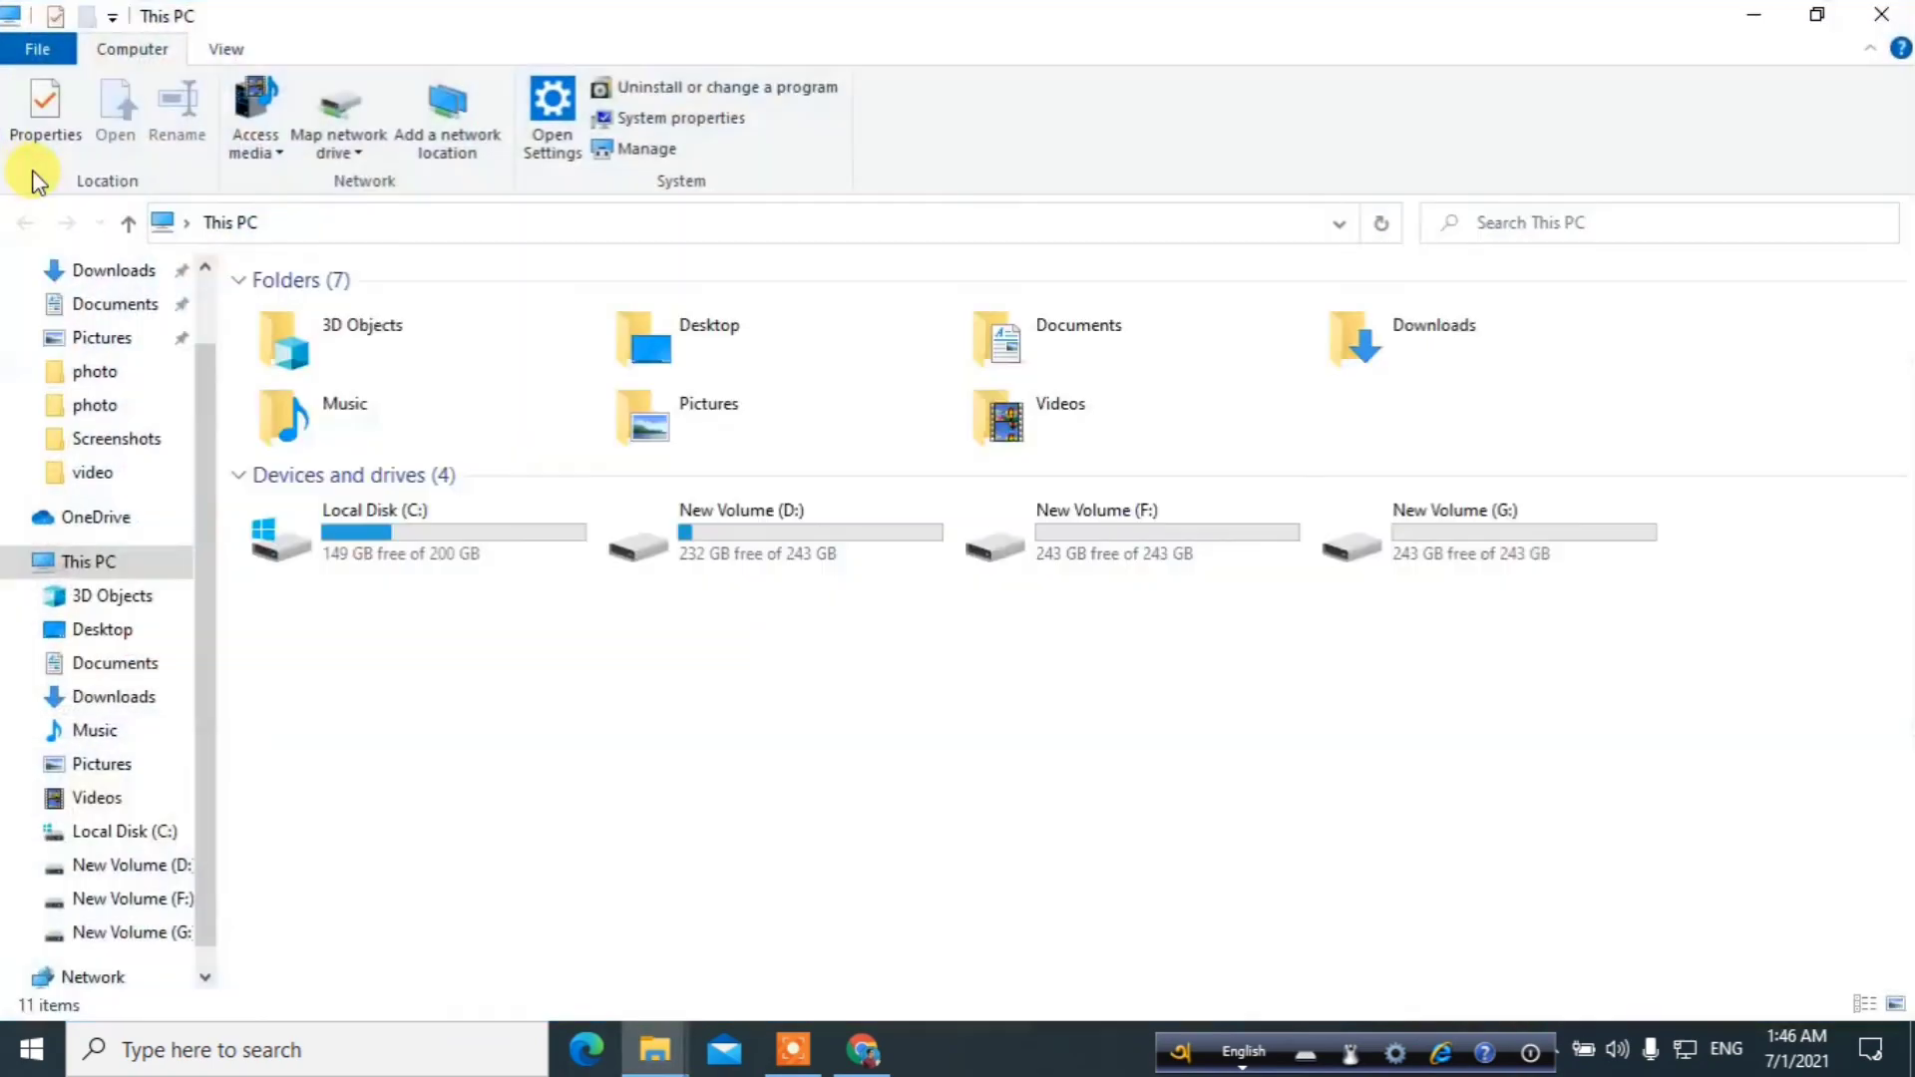
double_click(1438, 329)
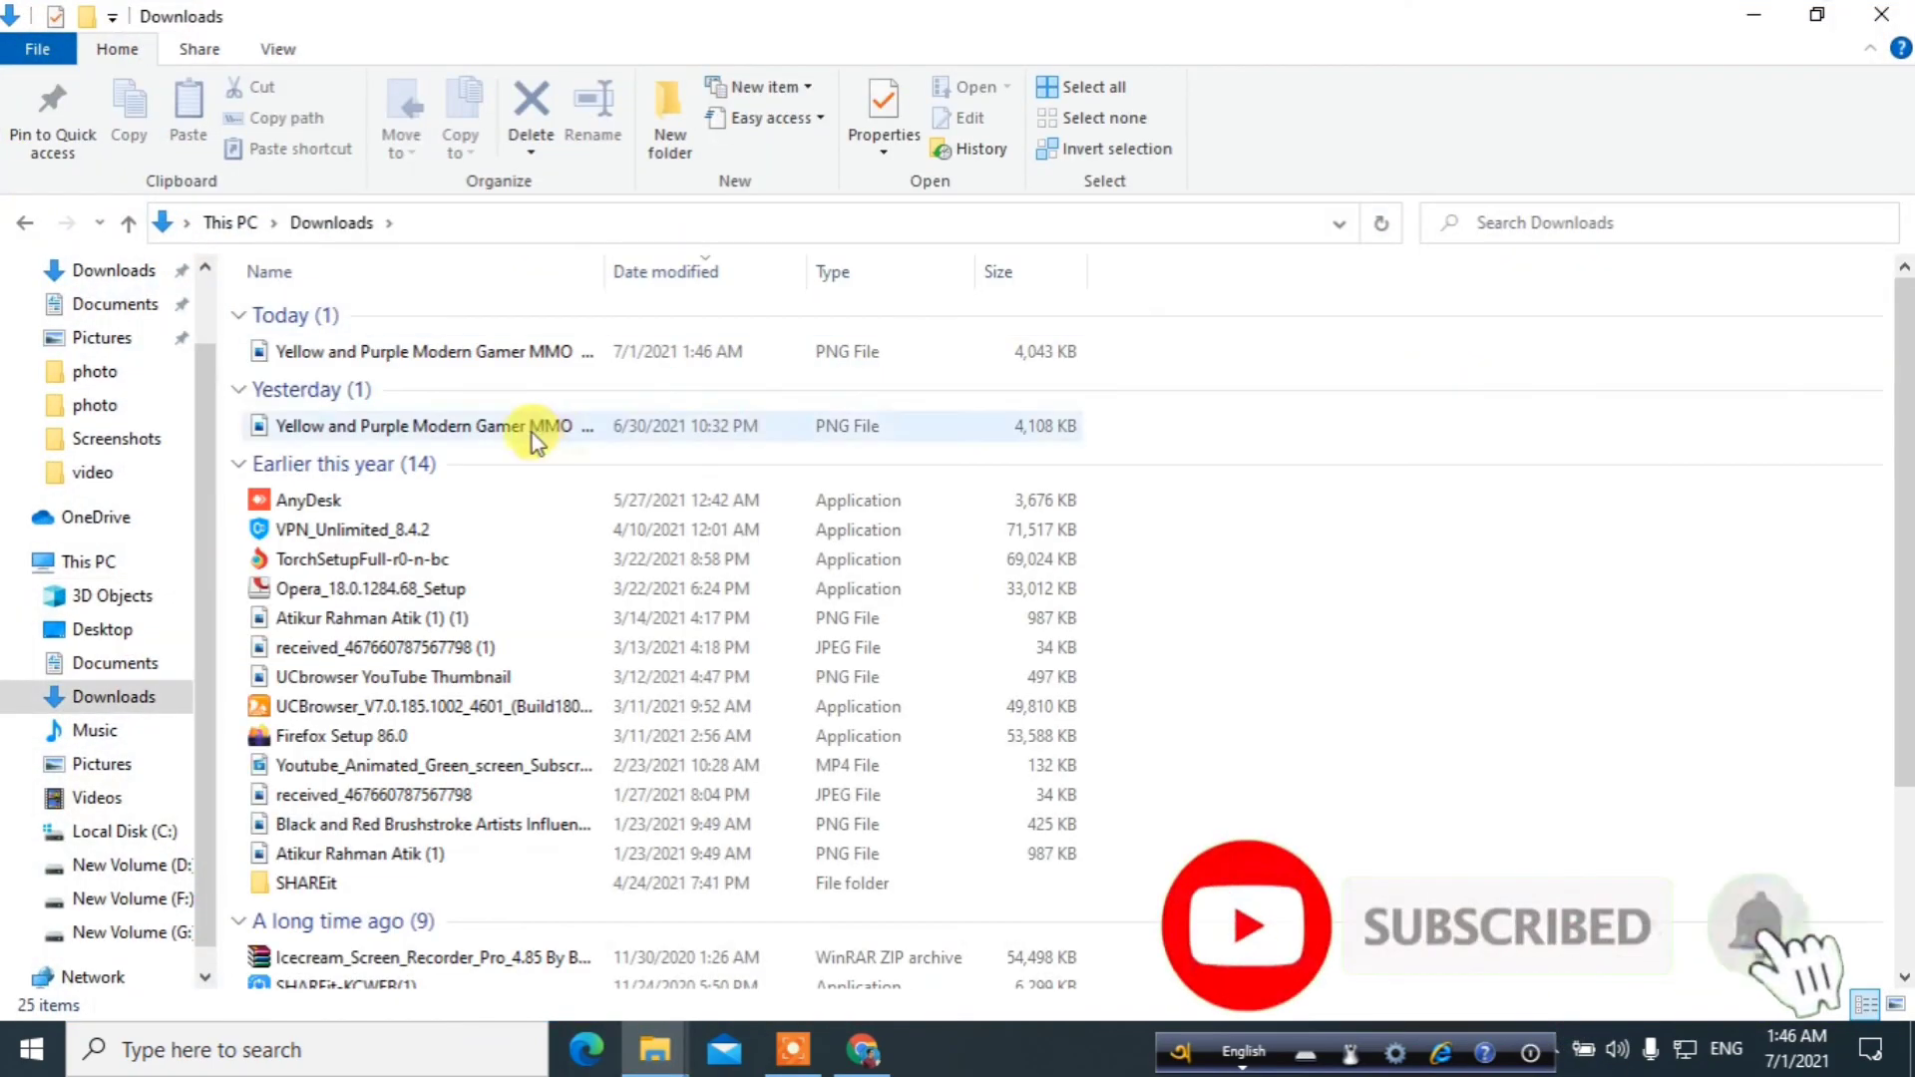
Open today's downloaded "Yellow and Purple Modern Gamer MMO" PNG in Paint.
left_click(502, 347)
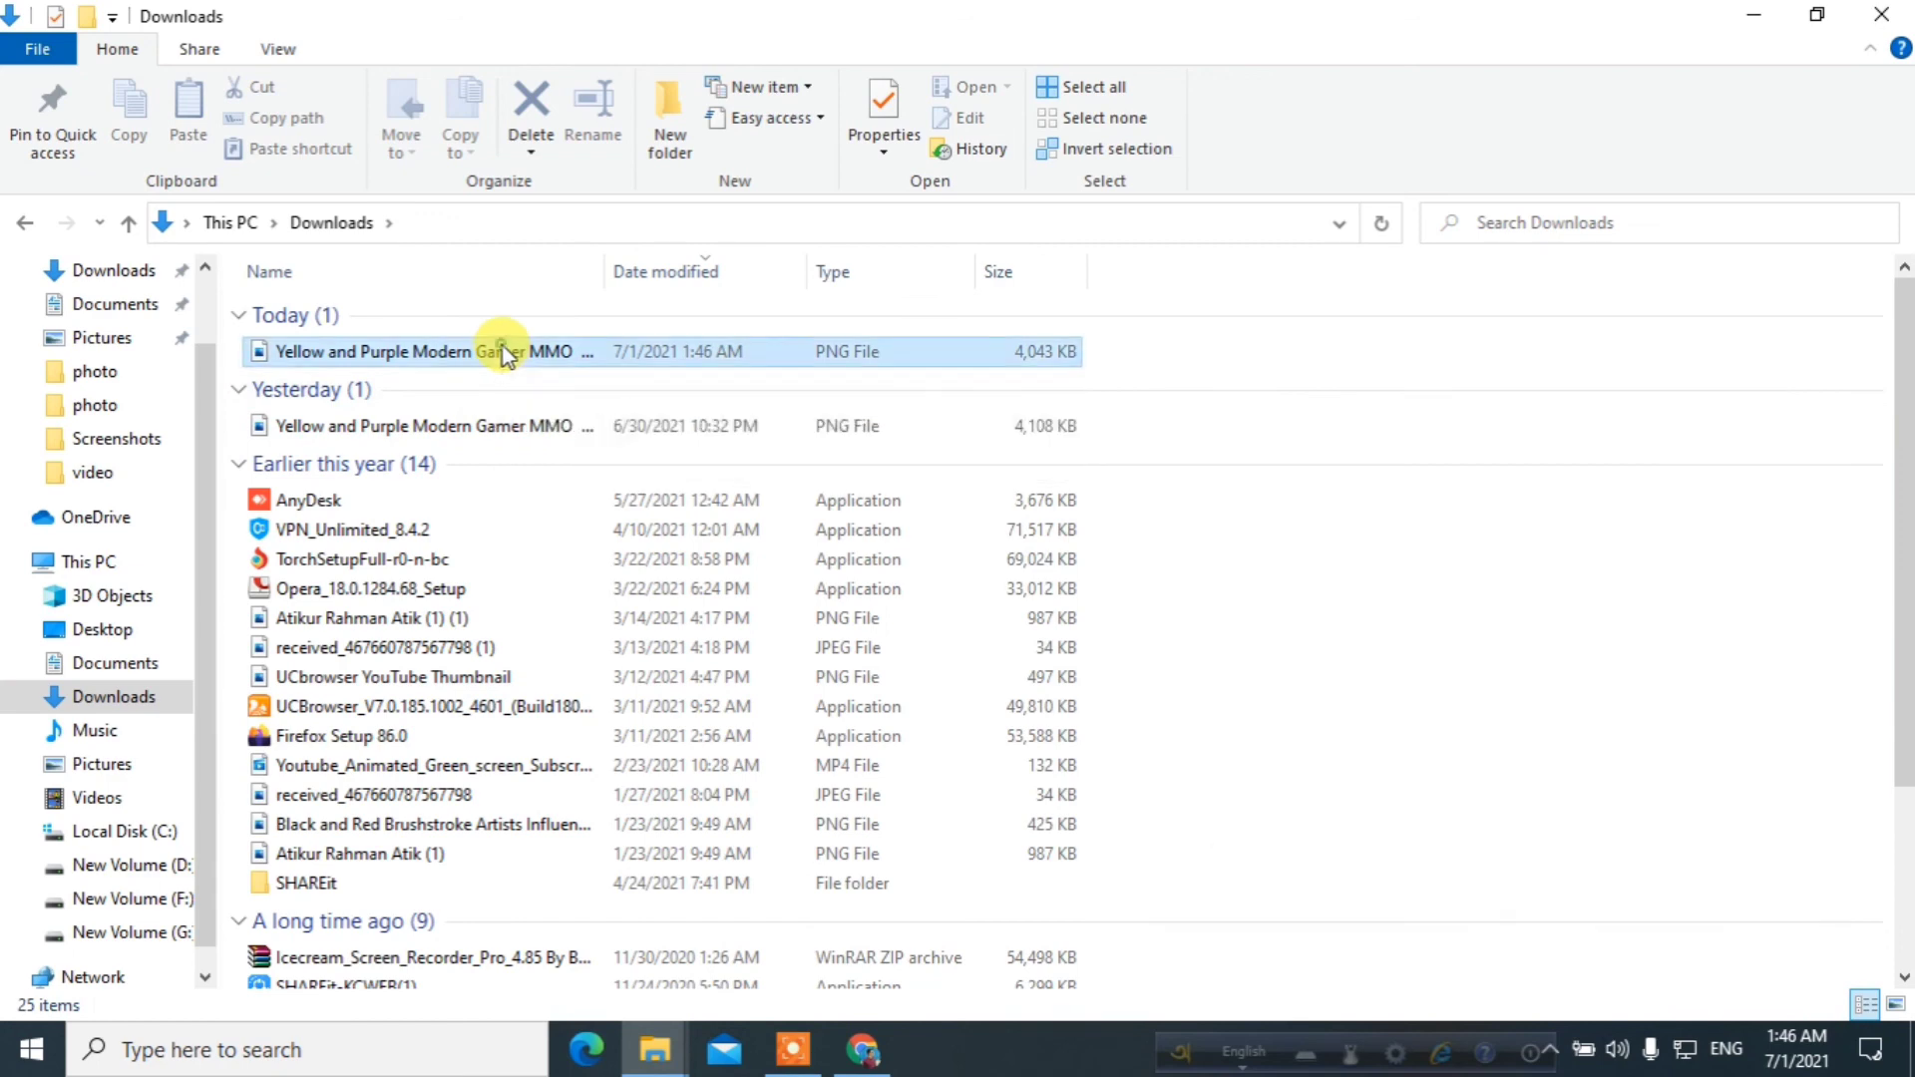
double_click(503, 345)
right_click(501, 345)
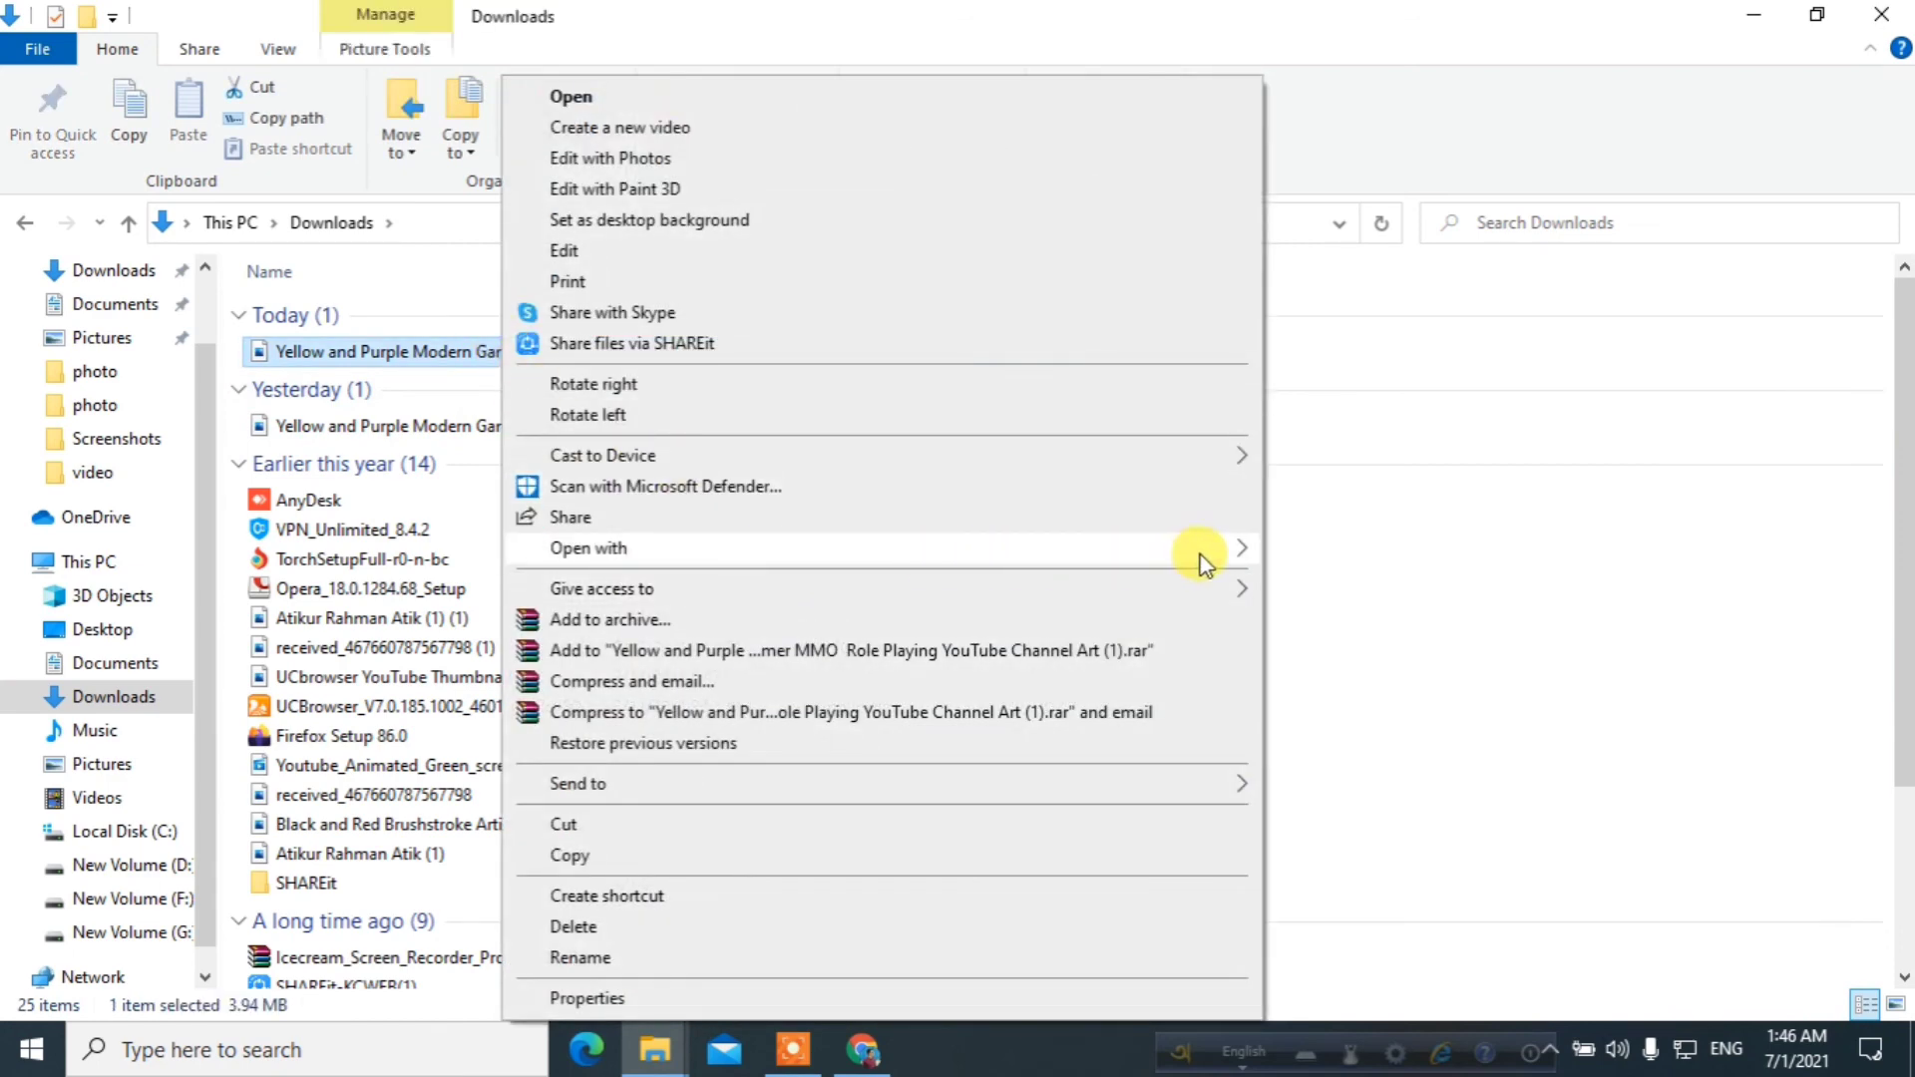
mouse_move(1203, 558)
left_click(1348, 555)
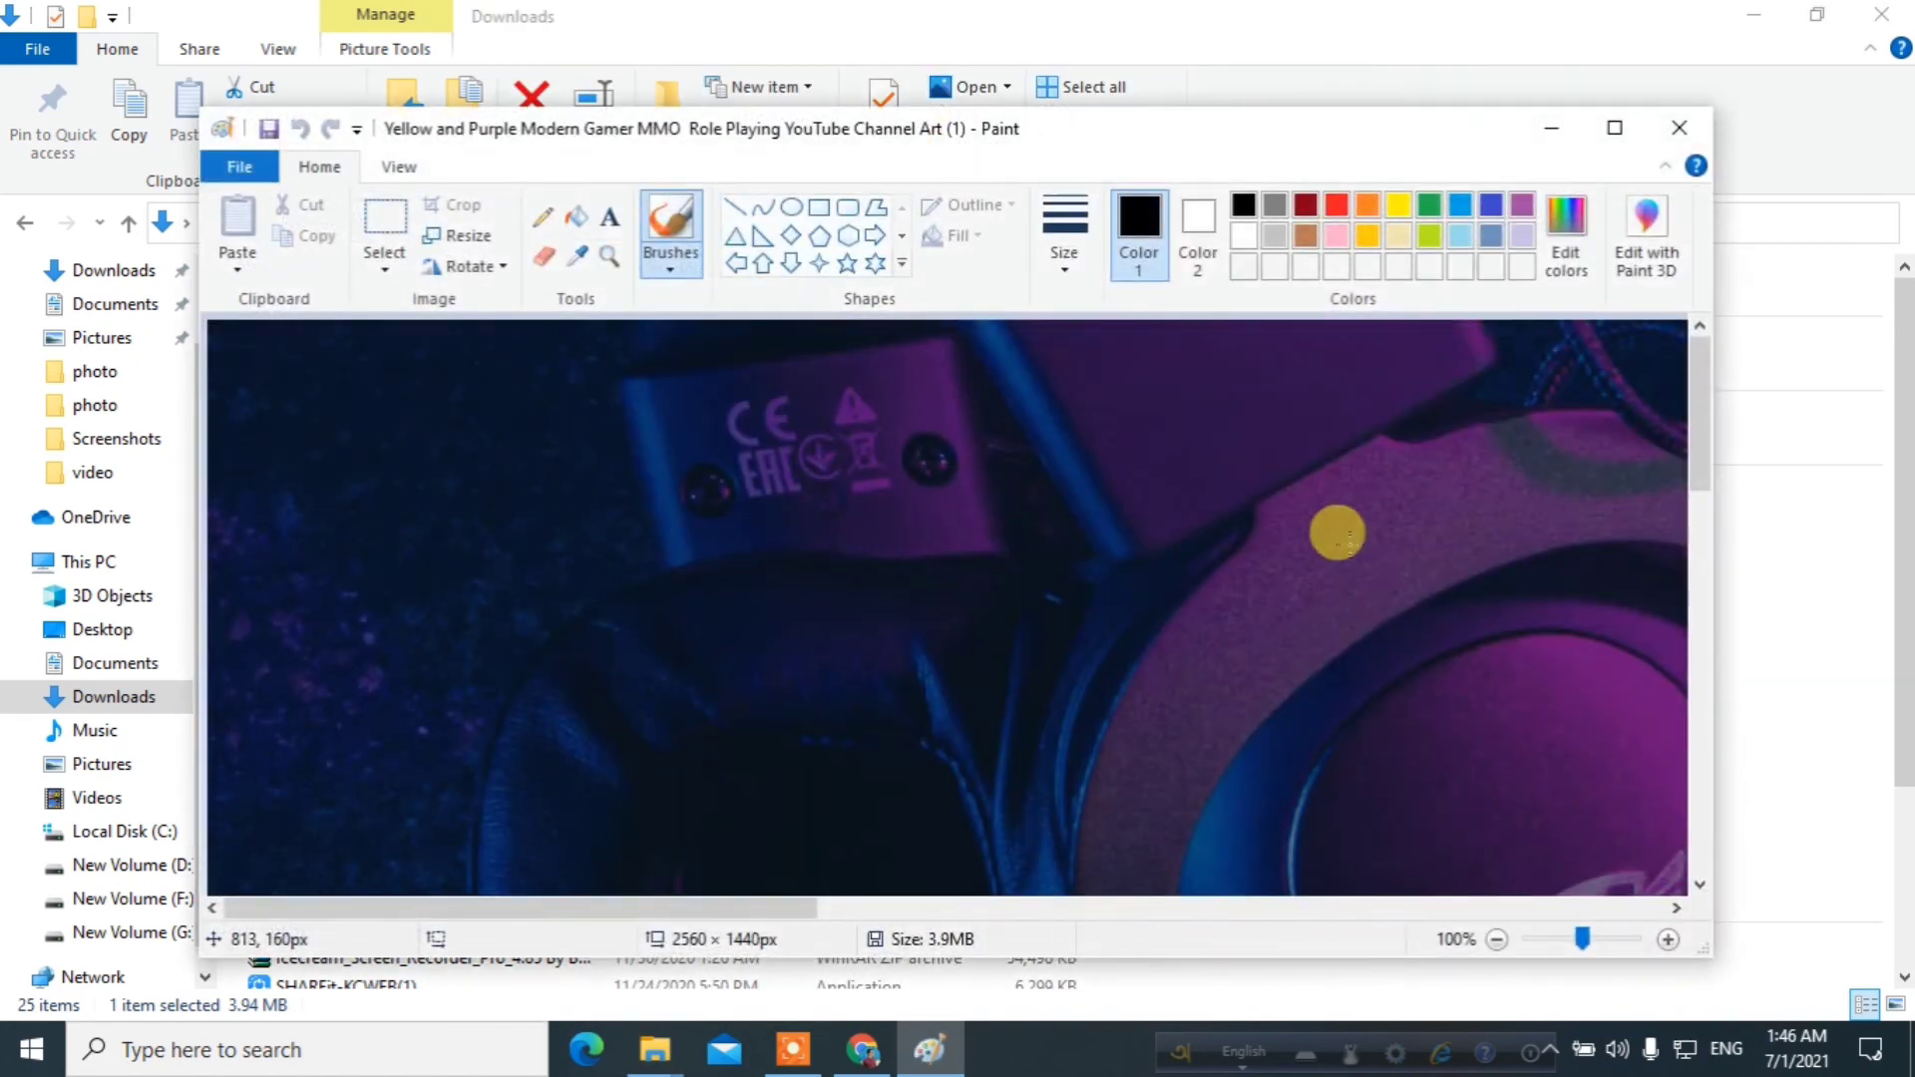
Check the entire exported banner in Paint, then close the image.
left_click(1551, 940)
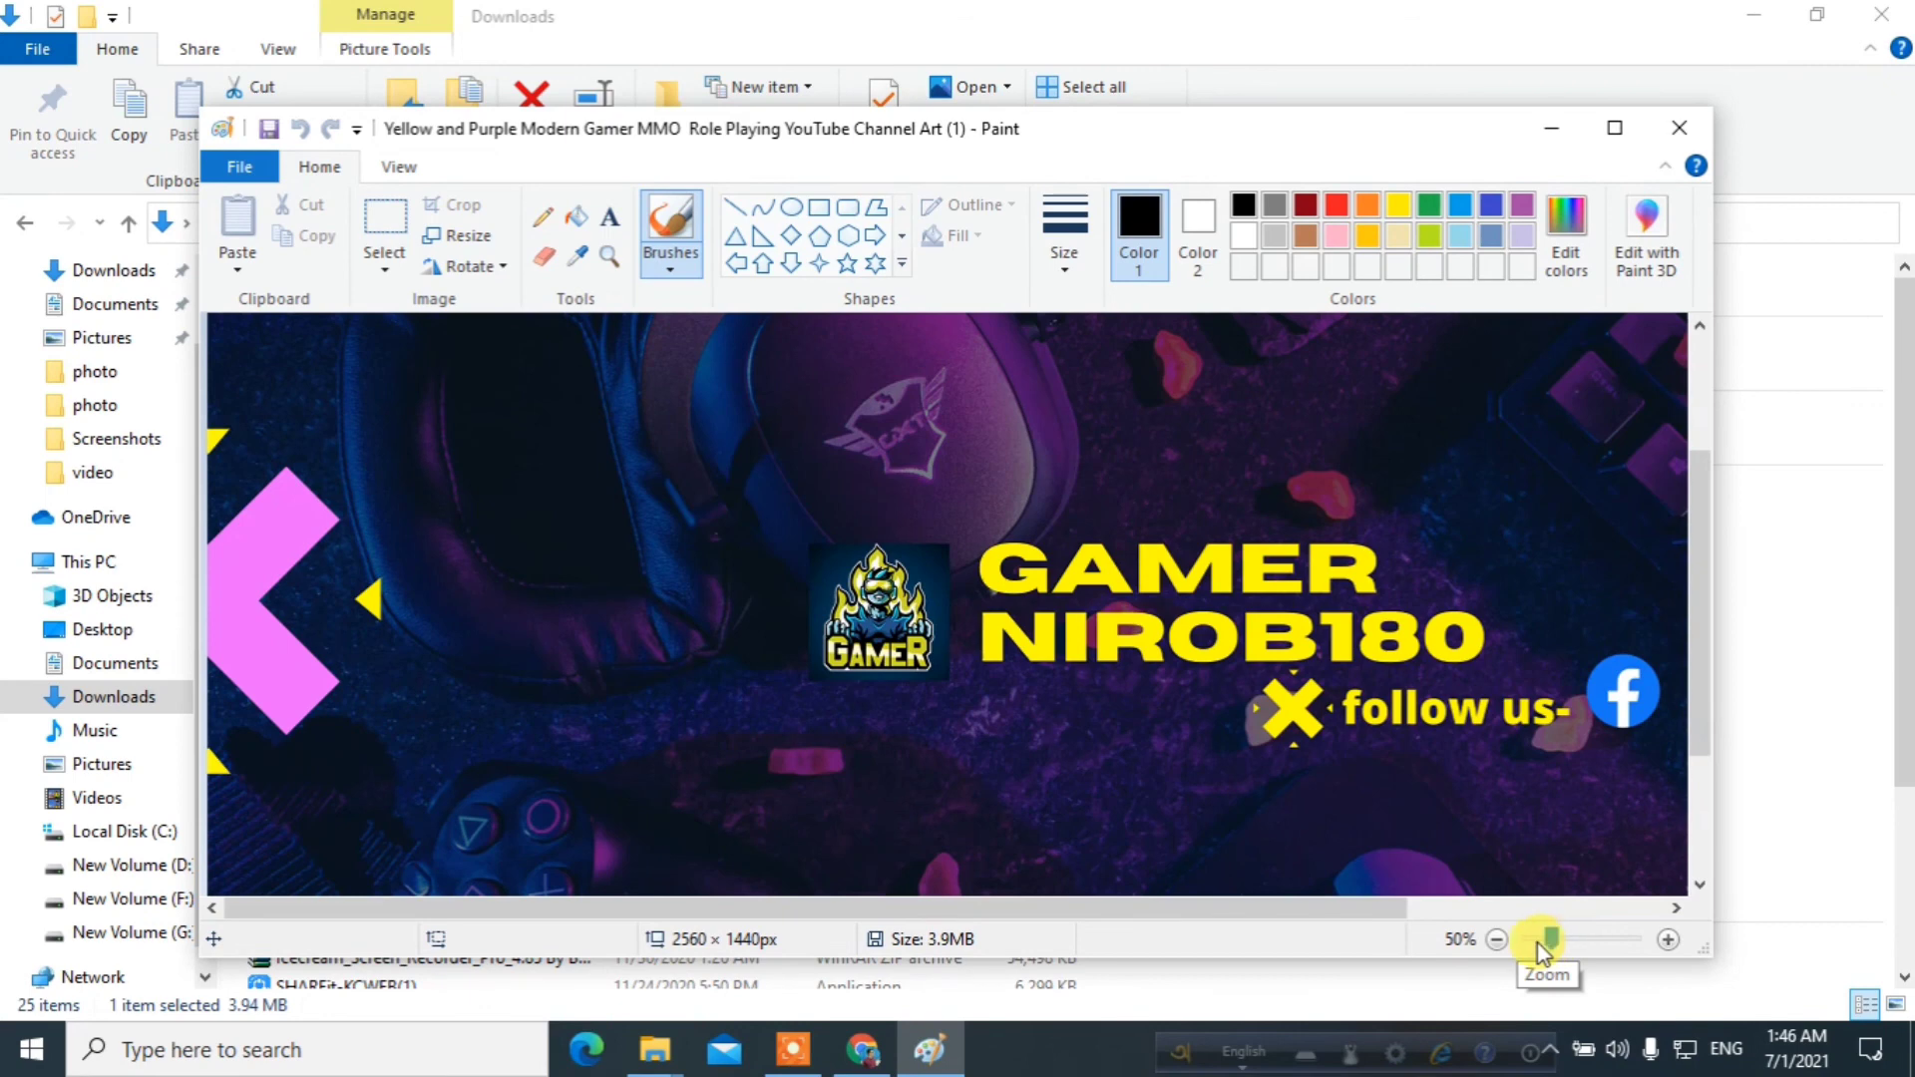
left_click(1539, 942)
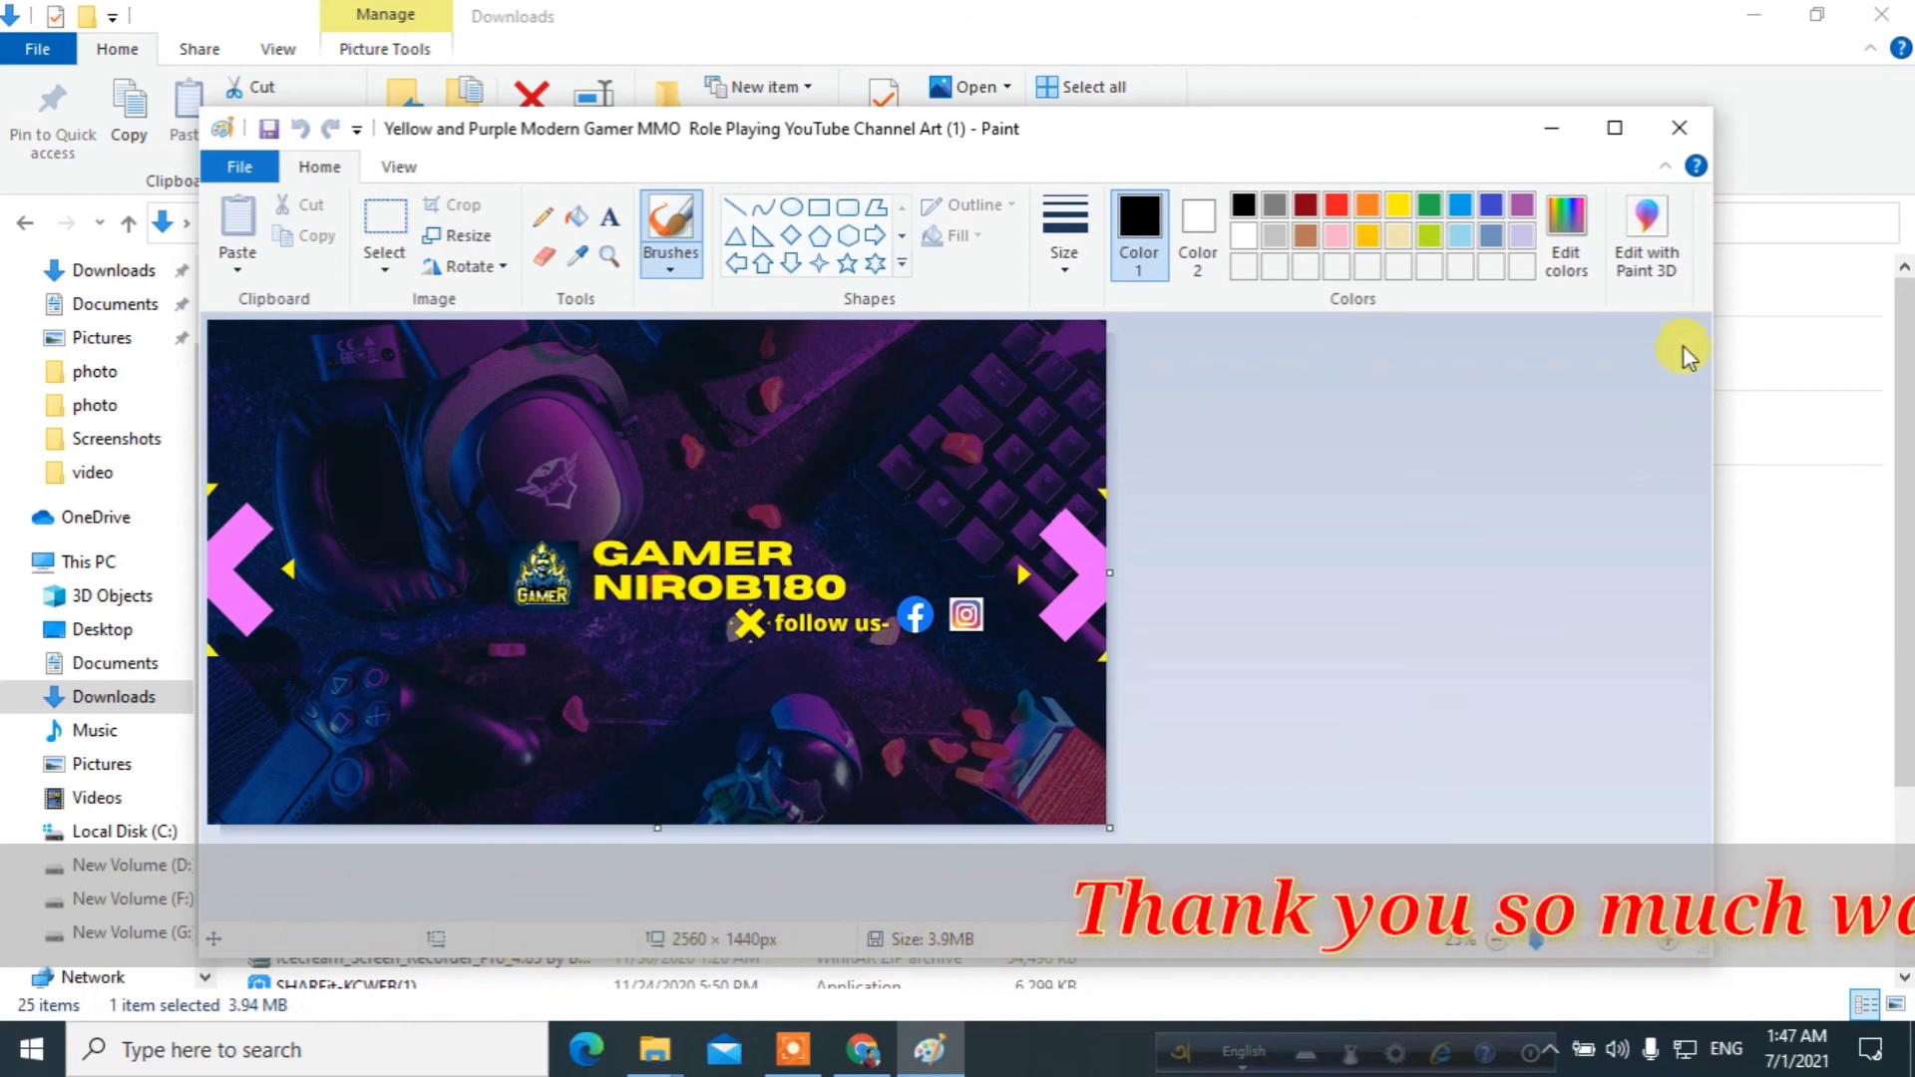
left_click(1682, 131)
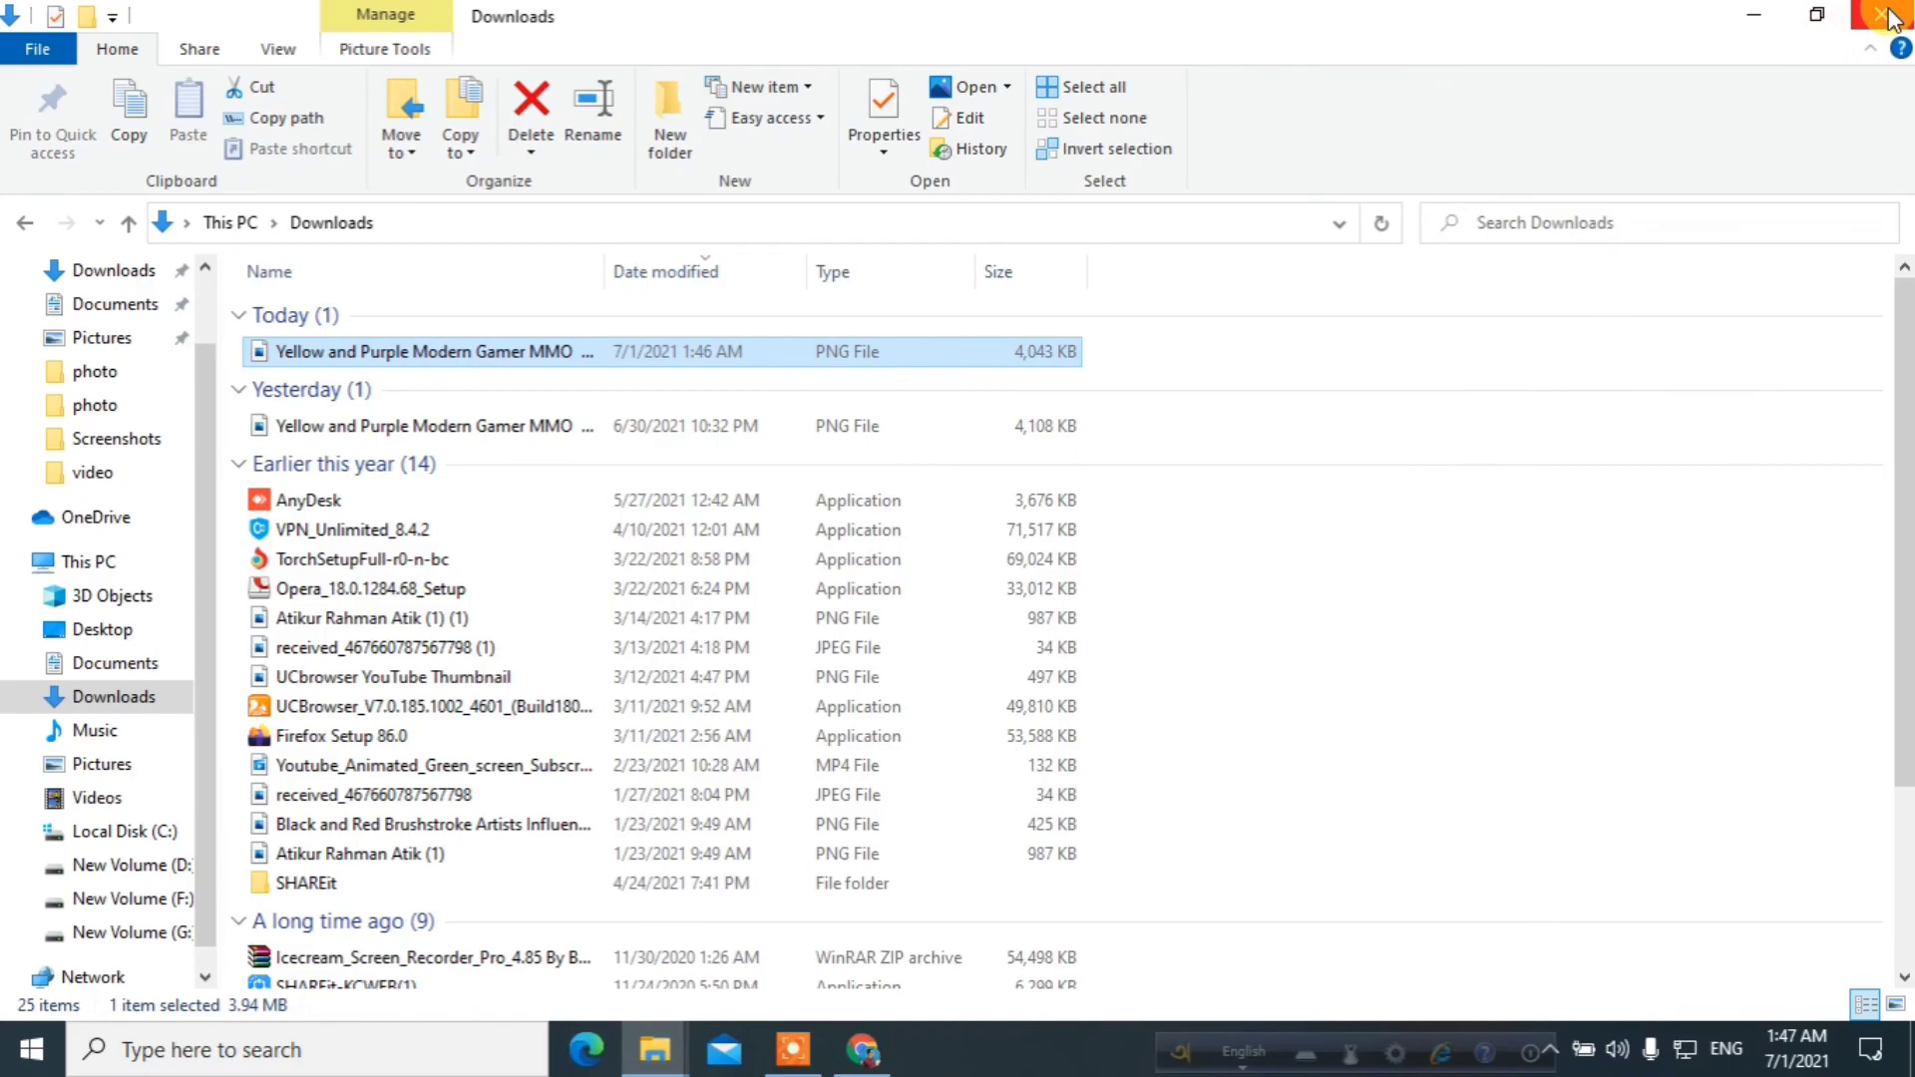